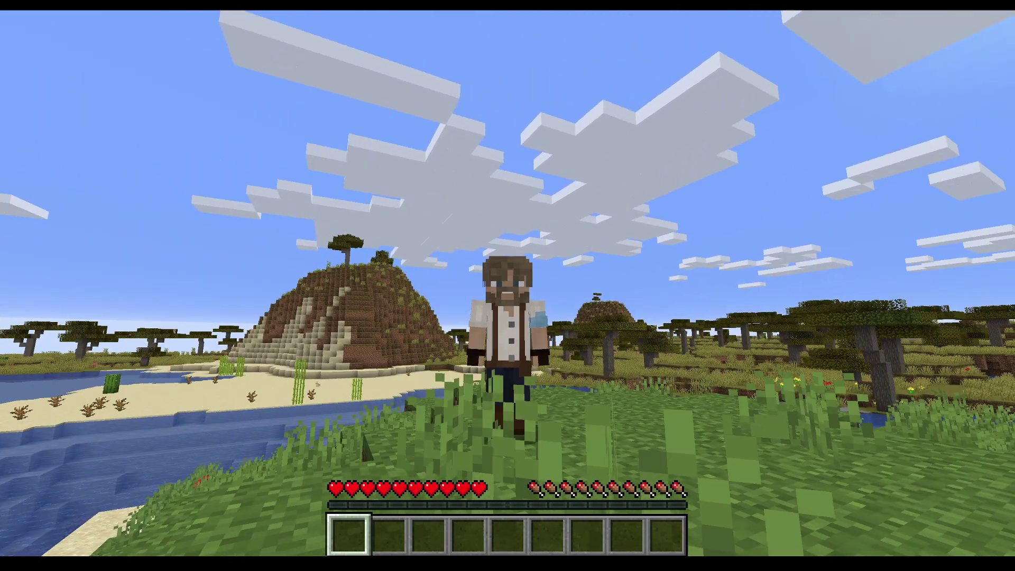
key(w)
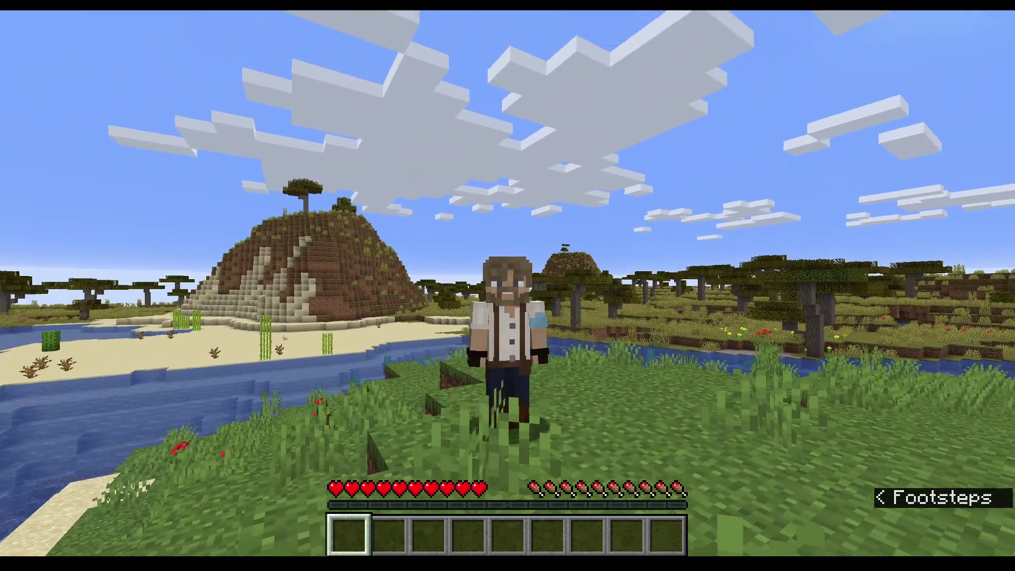
key(w)
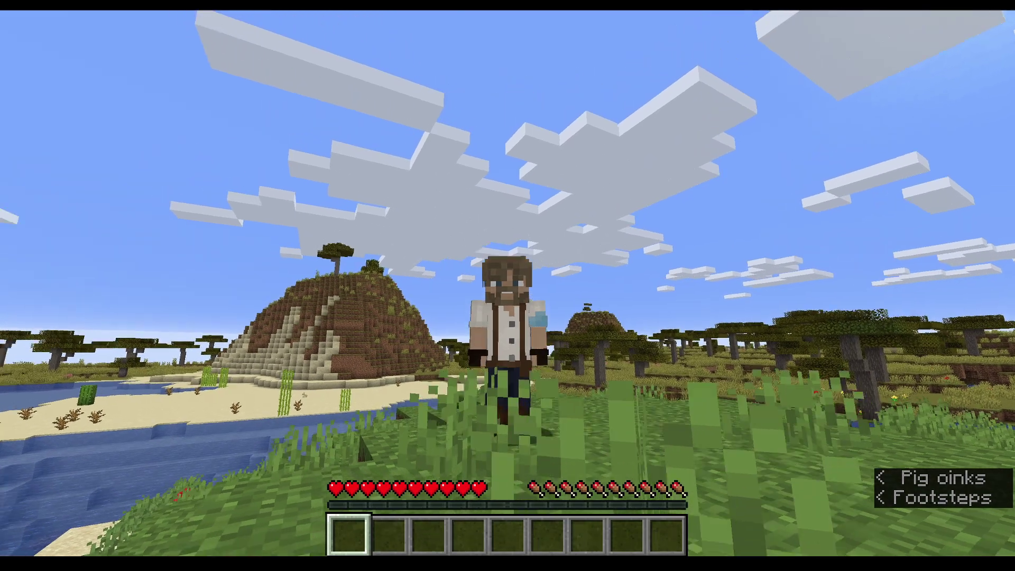
key(w)
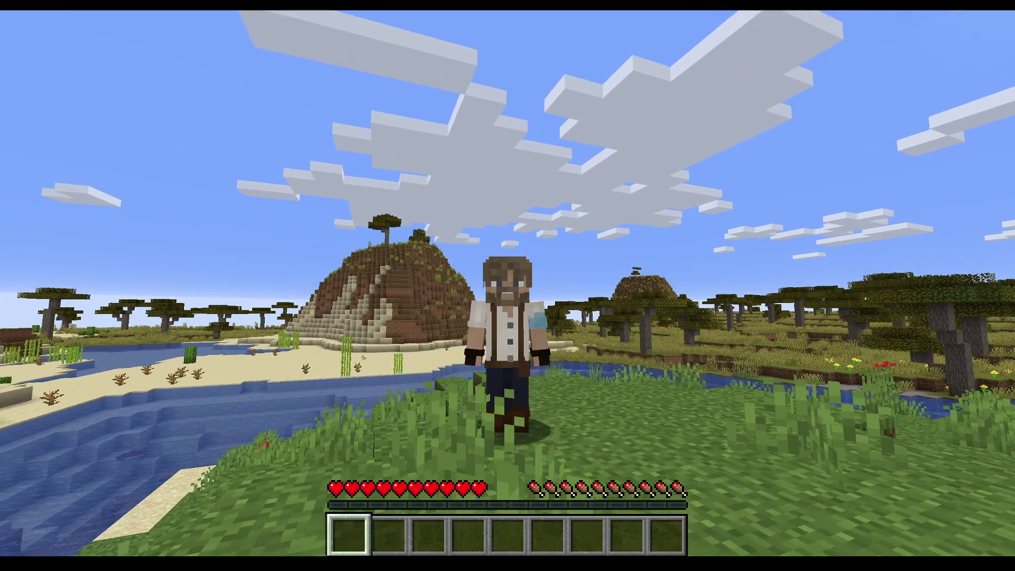
key(w)
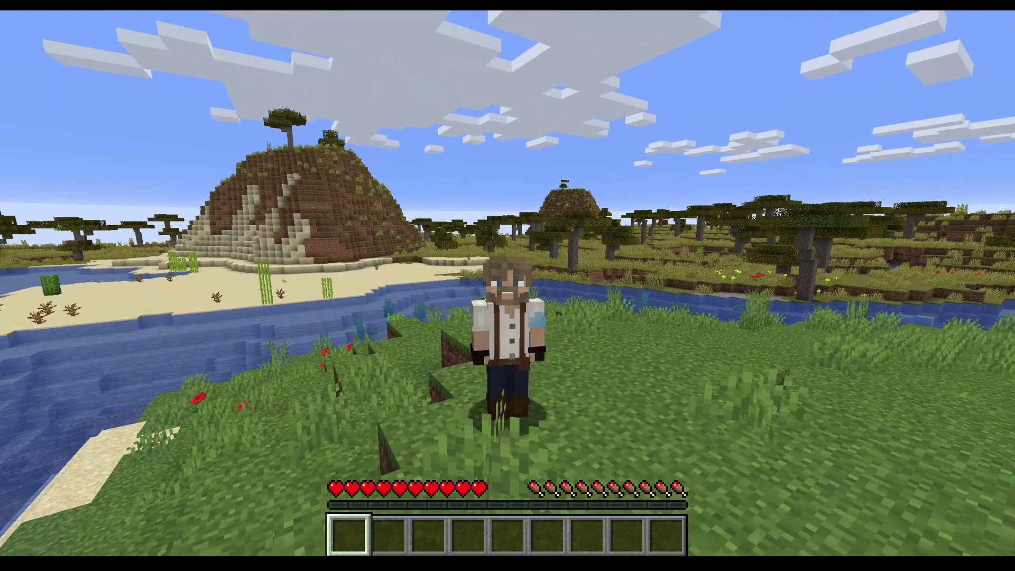
key(w)
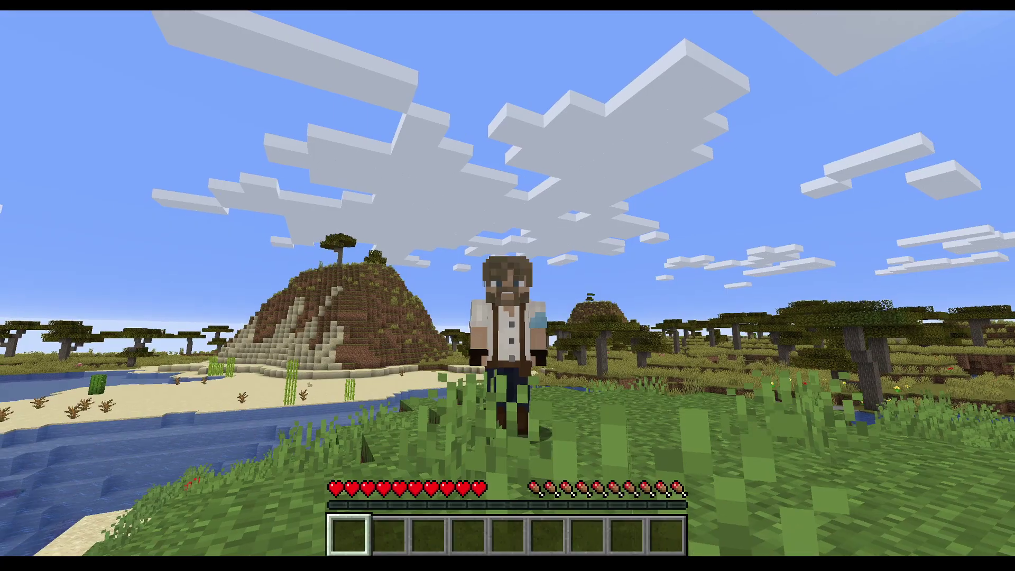
- Switch to first-person view and review the Voice Chat key bindings in the Controls settings, then return to the game
key(F5)
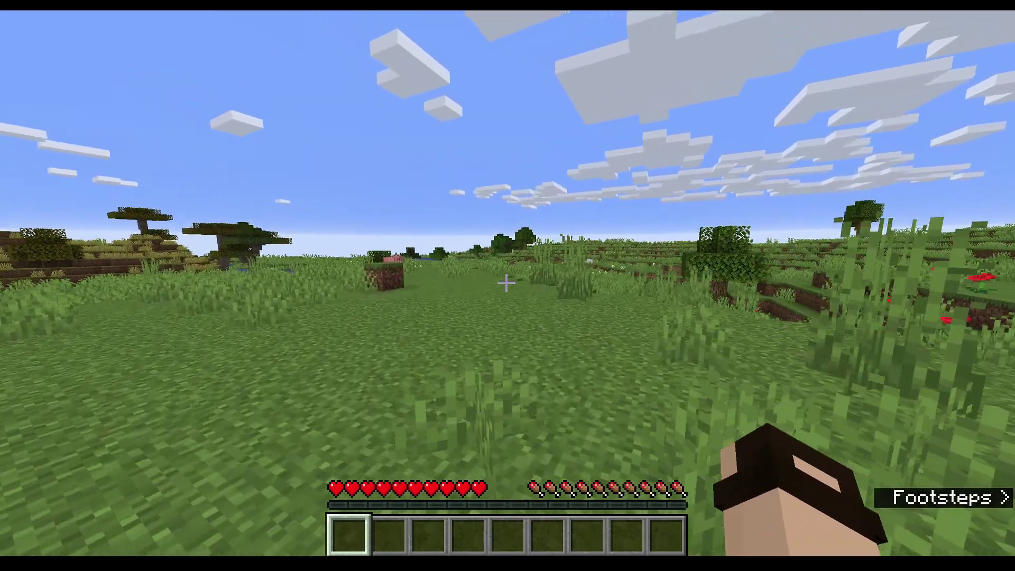
key(Escape)
click(370, 338)
click(668, 243)
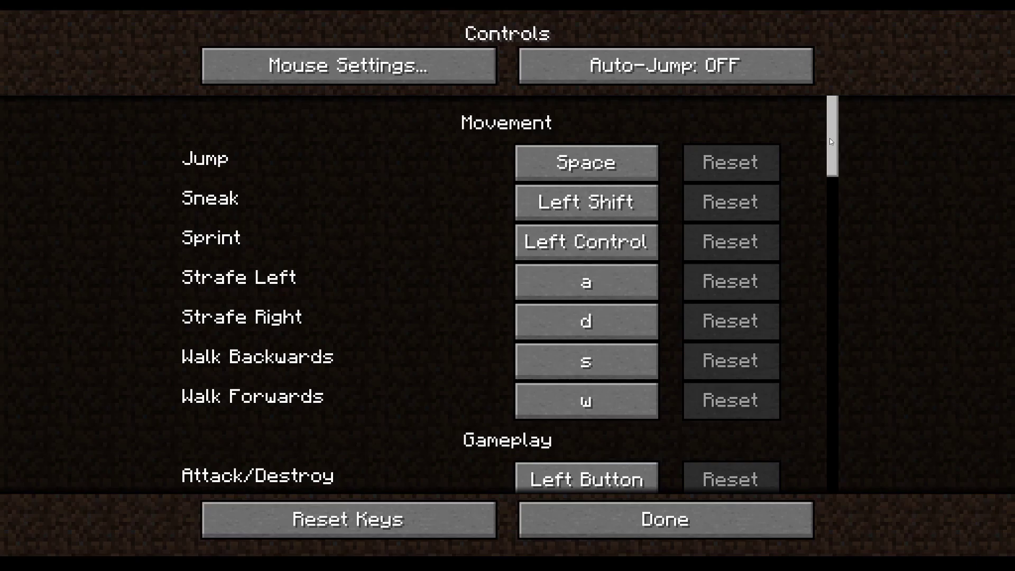
drag(832, 146, 827, 467)
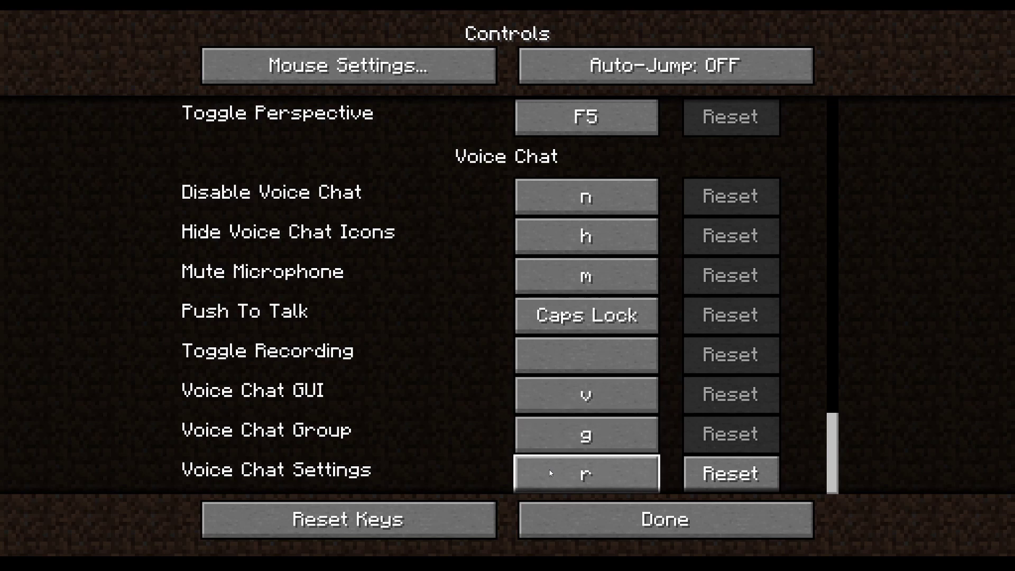
click(709, 524)
key(Escape)
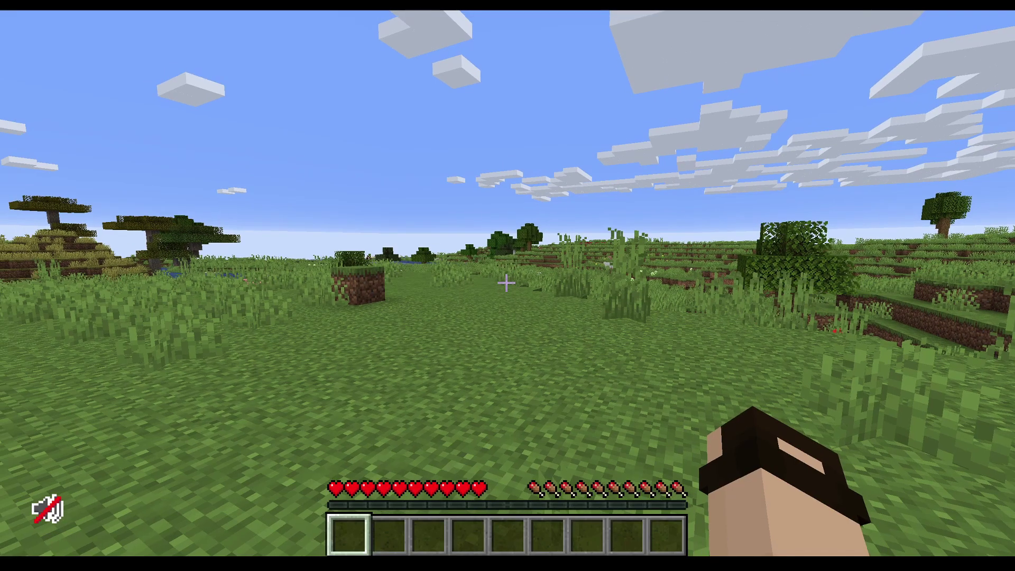
- View the Voice Chat Settings and the Join or Create Group window, closing each without changes
key(v)
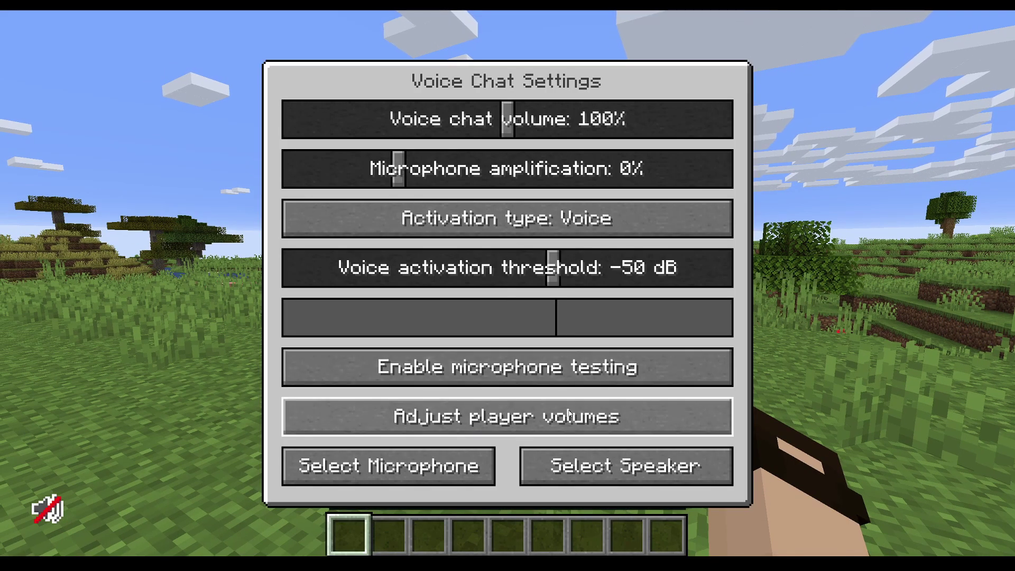
key(Escape)
key(g)
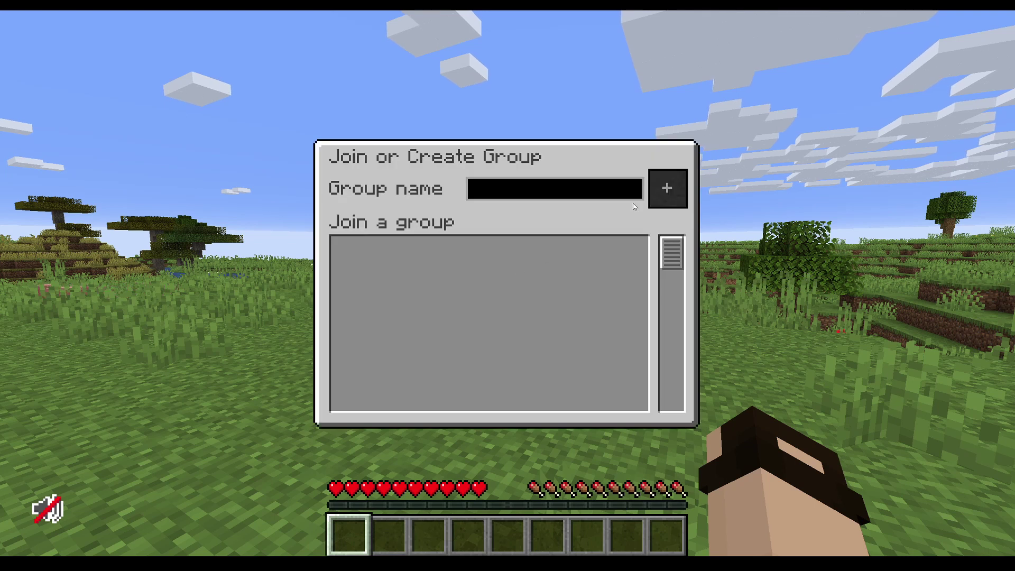
key(Escape)
key(g)
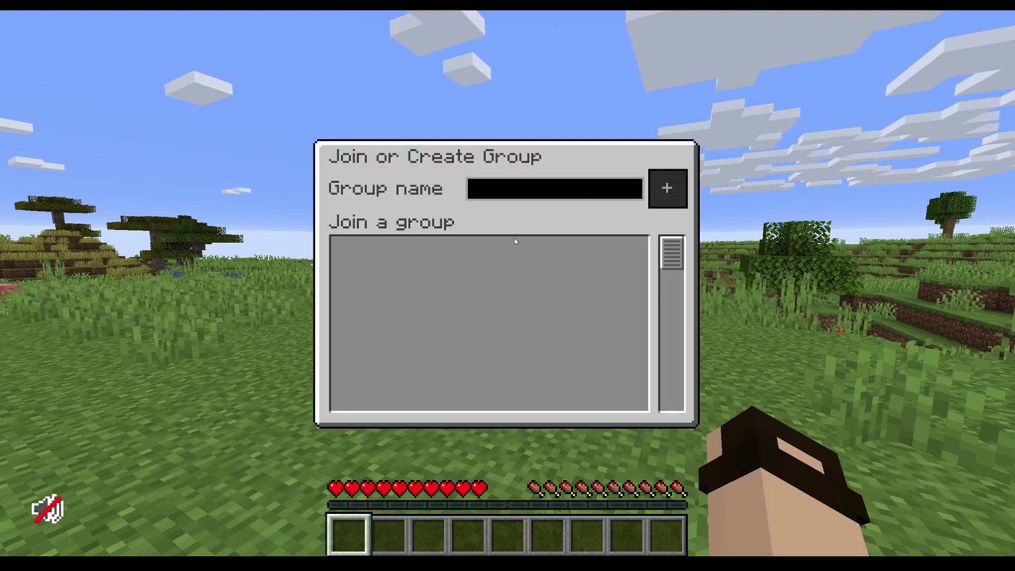
click(553, 189)
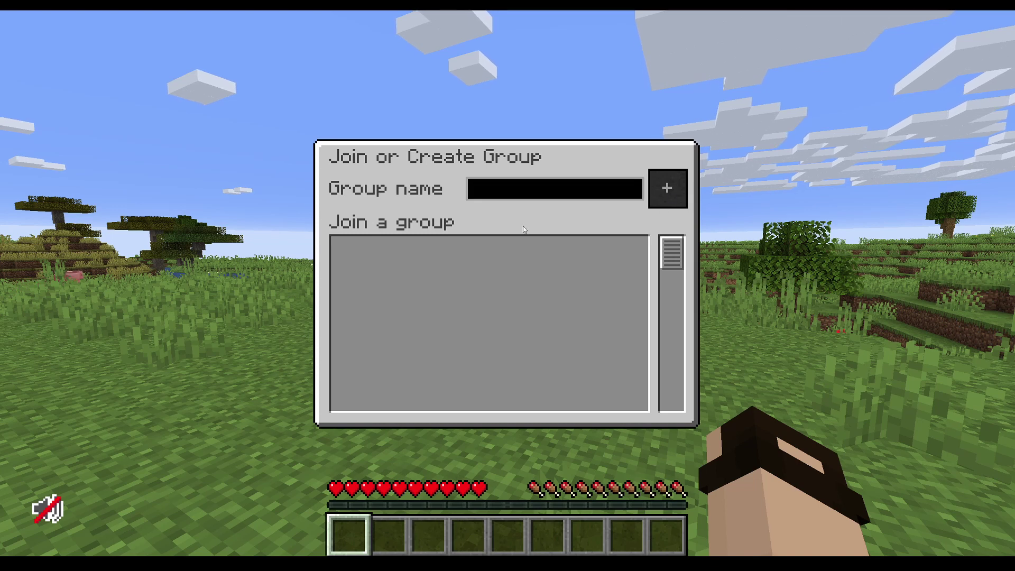
key(Escape)
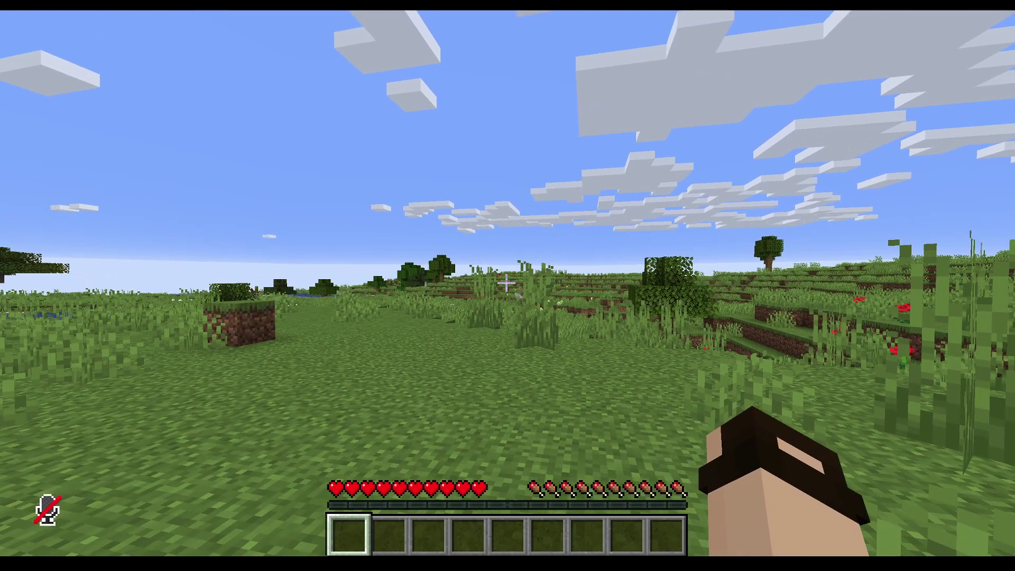
- Toggle the microphone mute, leaving it unmuted, and disable and re-enable voice chat
key(m)
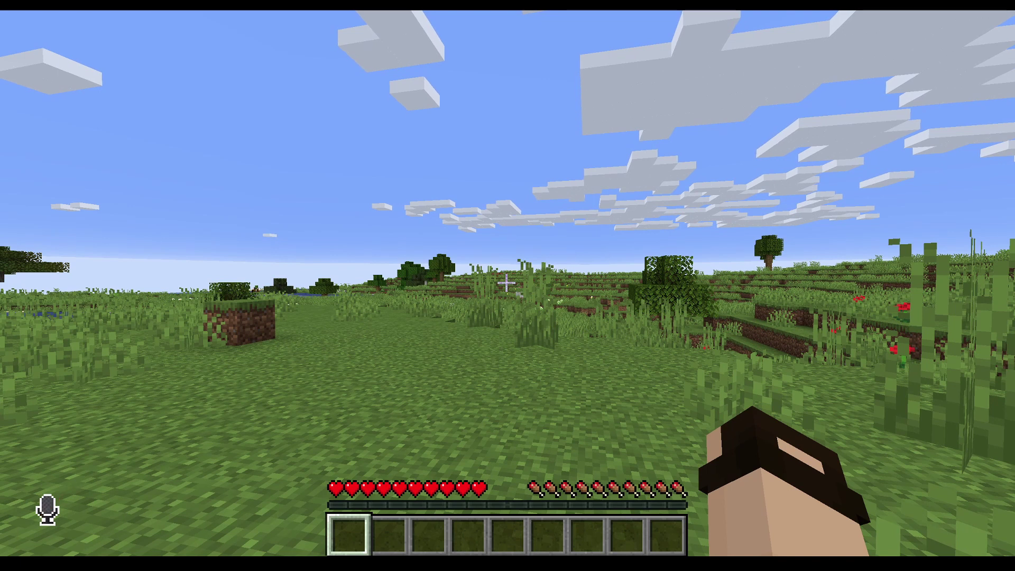
key(m)
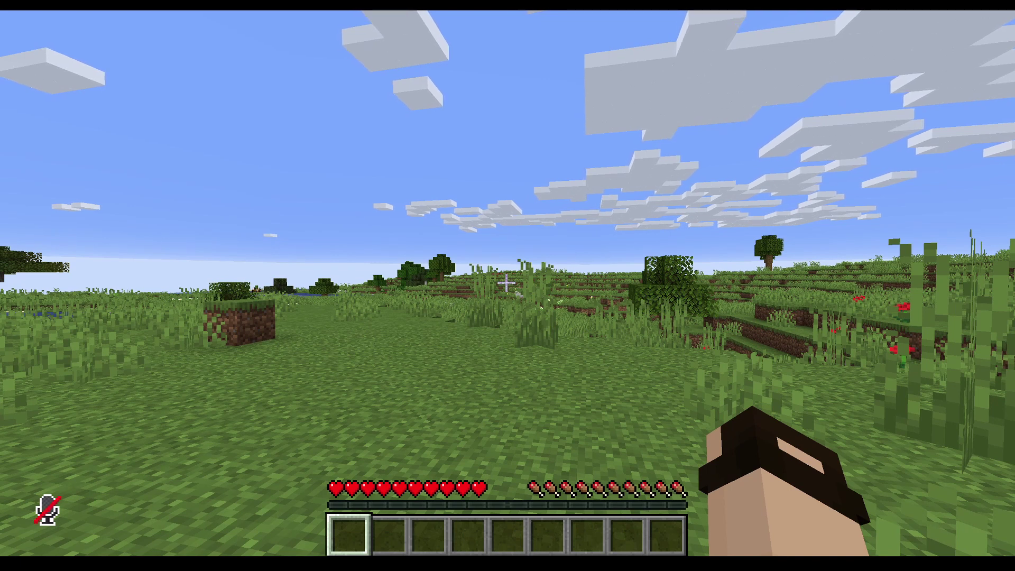
key(m)
key(n)
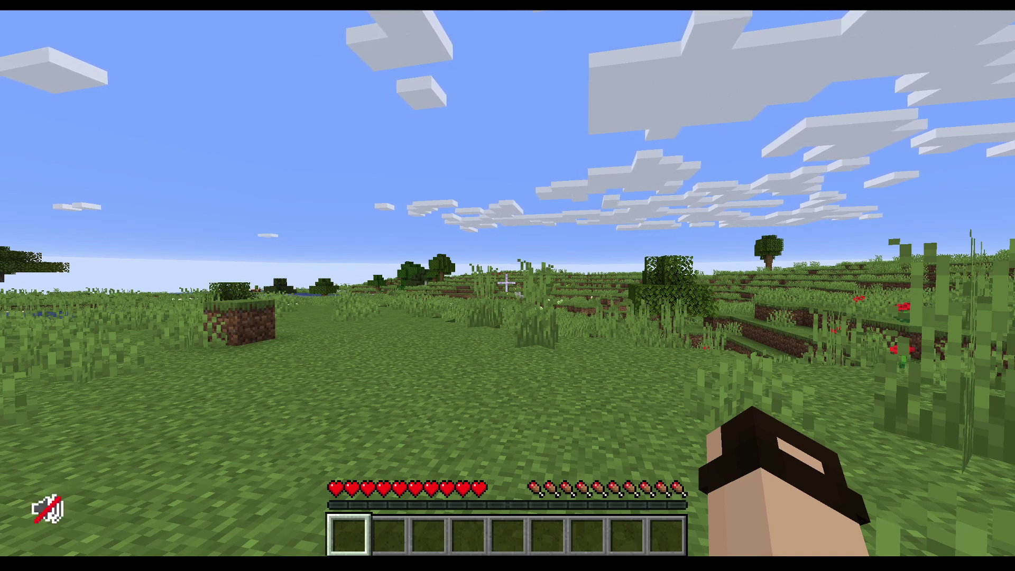
key(n)
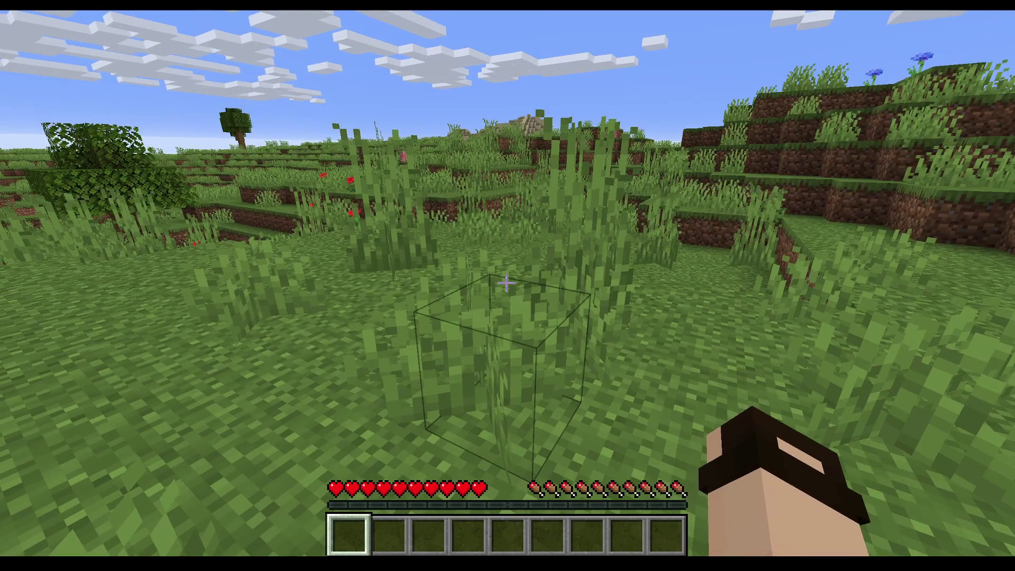
key(F5)
key(F5)
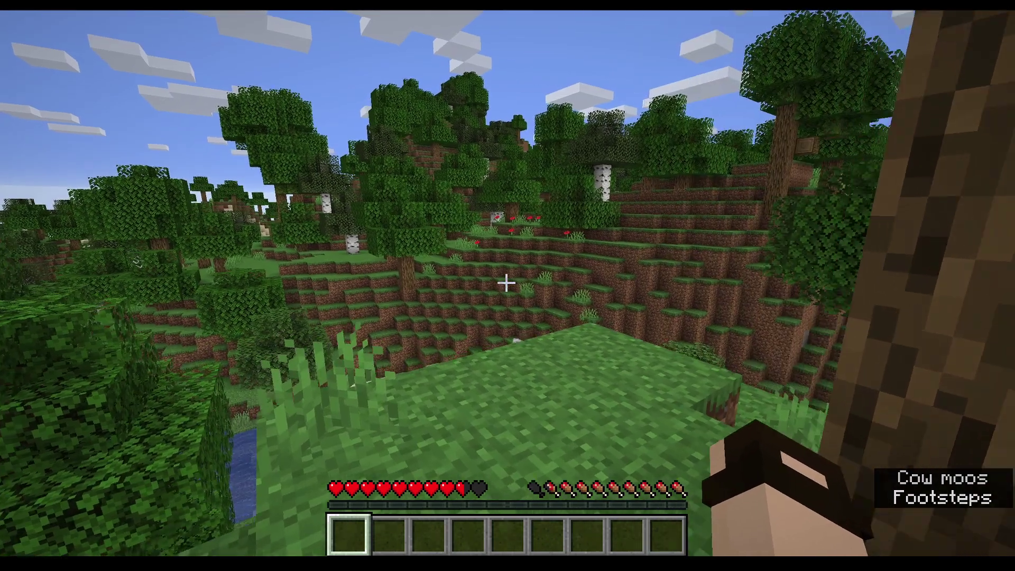
- Set the voice chat activation type to Voice
key(v)
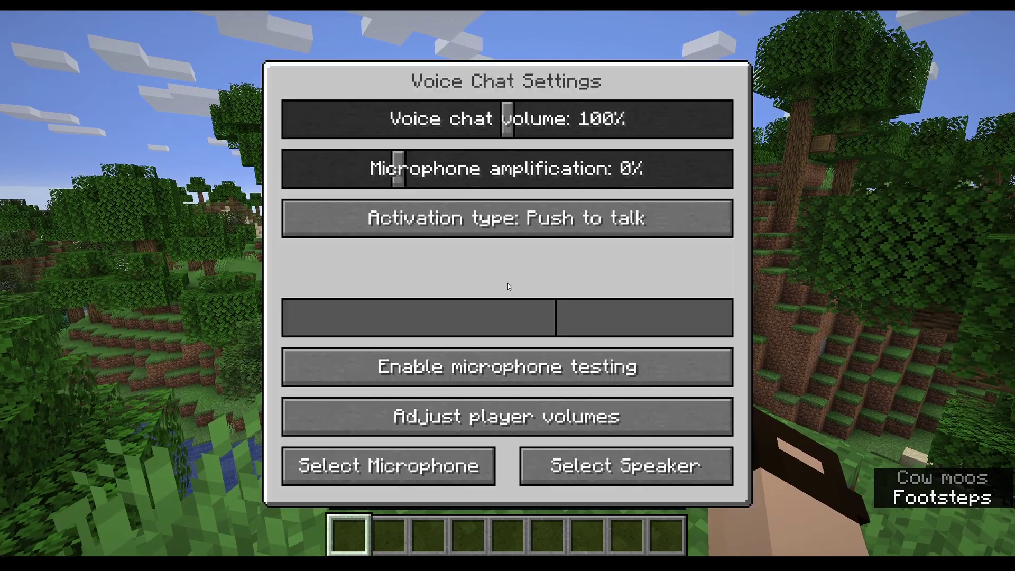
click(556, 222)
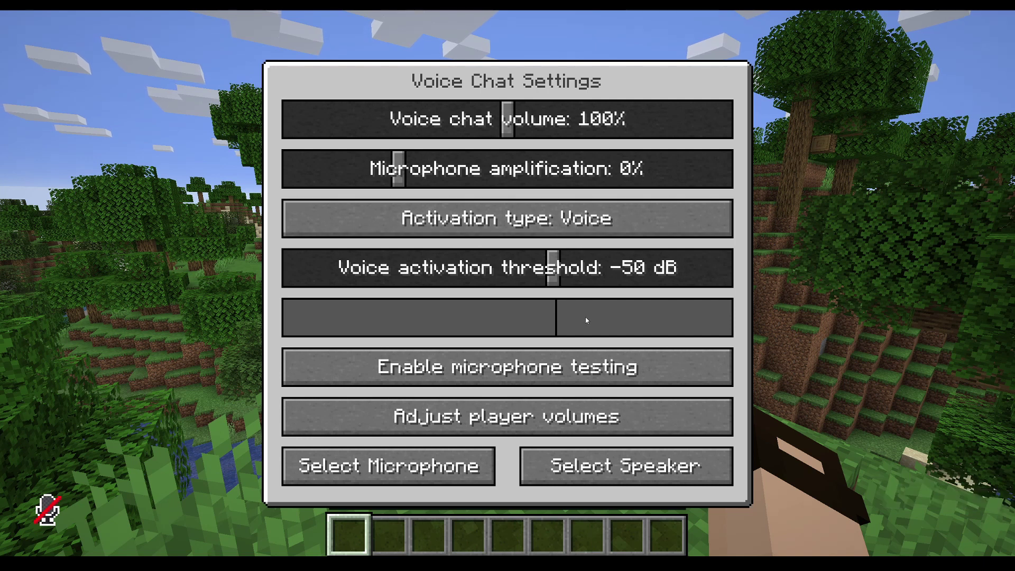
- Browse the available voice chat microphones and select Primary Sound Capture Driver
click(479, 465)
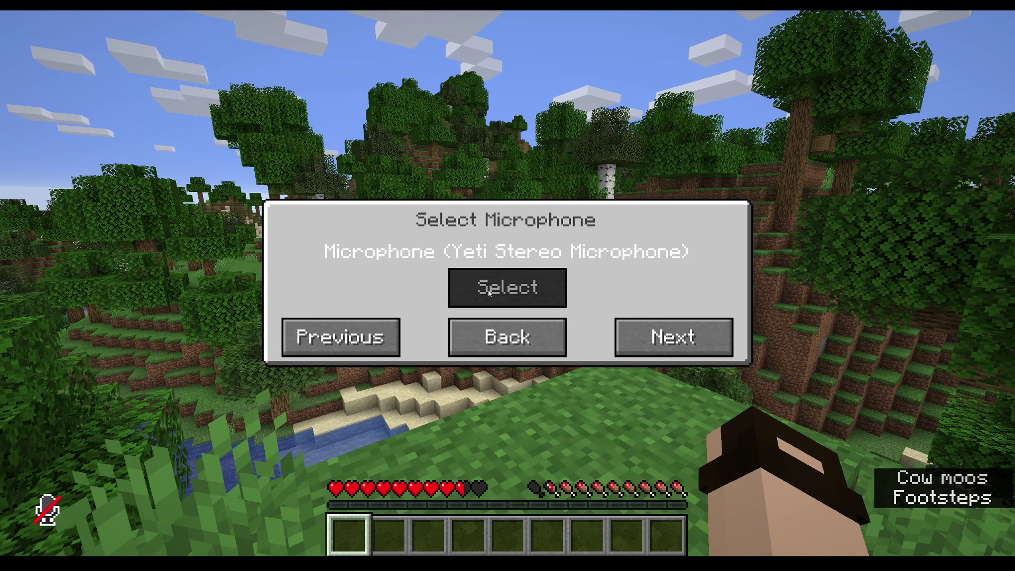
click(661, 323)
click(661, 324)
click(661, 323)
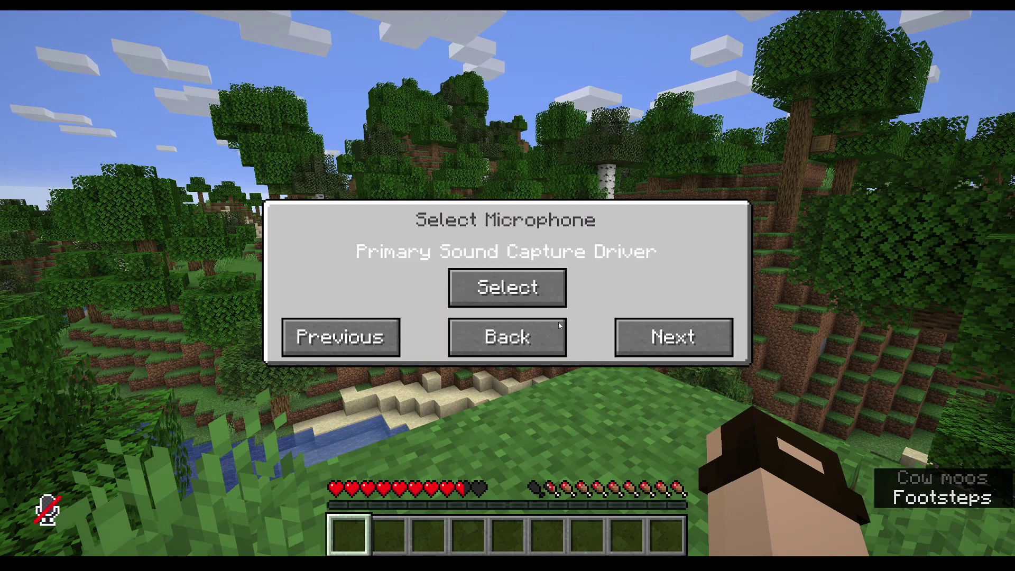
click(371, 337)
click(625, 337)
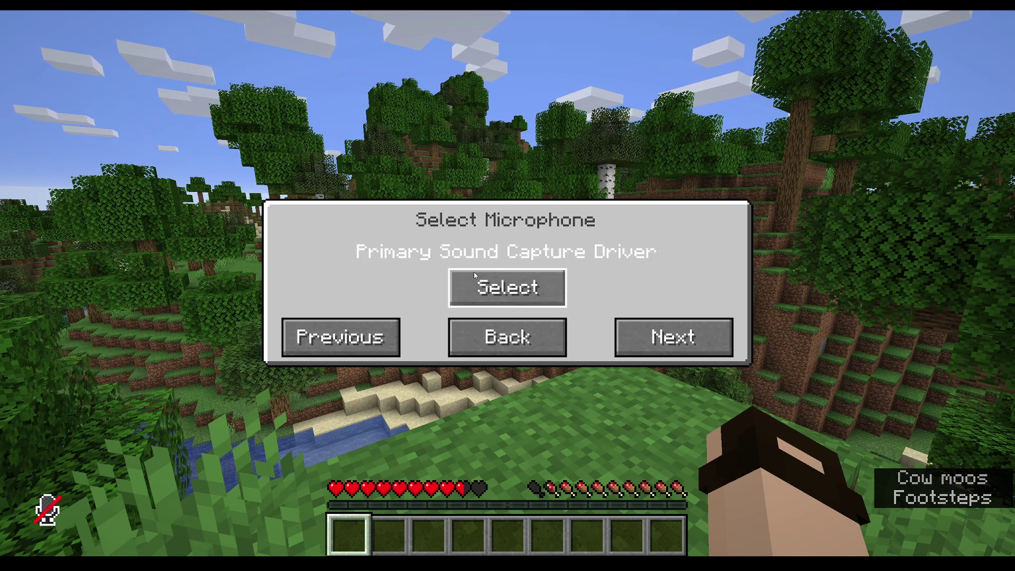
click(512, 284)
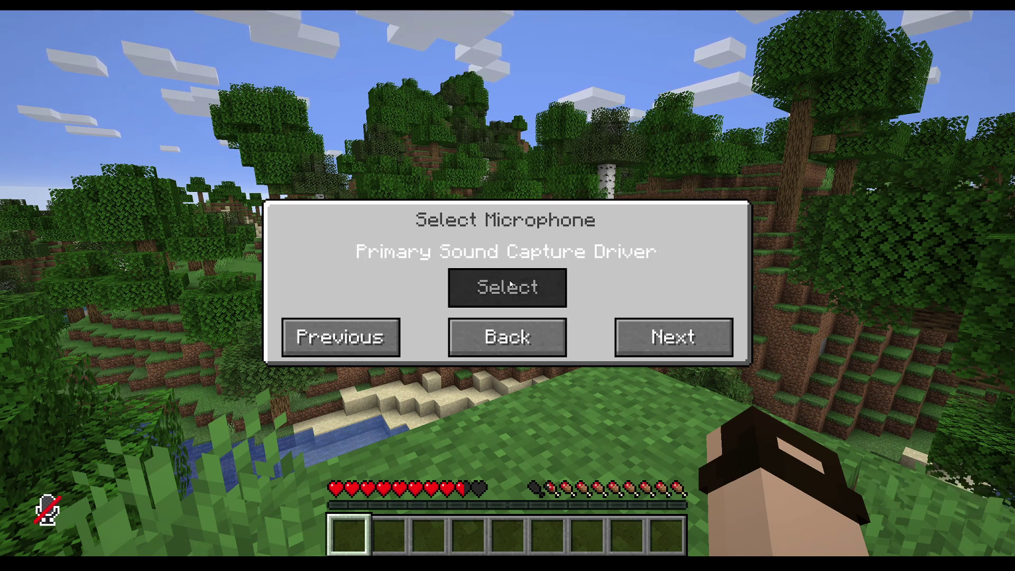
- Select Microphone (Yeti Stereo Microphone) as the voice chat microphone and return to the voice chat settings
click(380, 337)
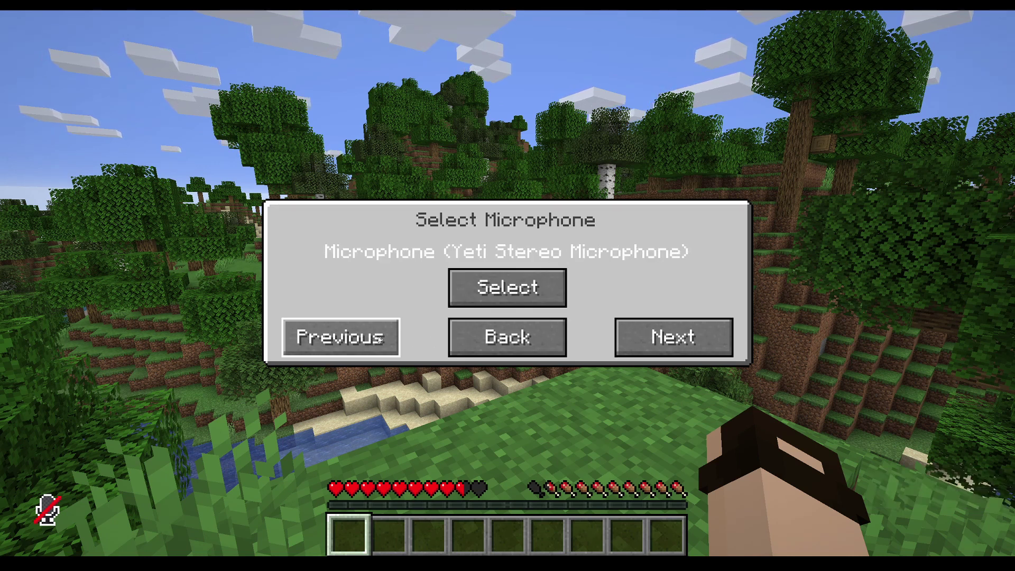
click(520, 299)
click(550, 338)
- Check the voice chat speaker selection and run a short microphone test
click(606, 466)
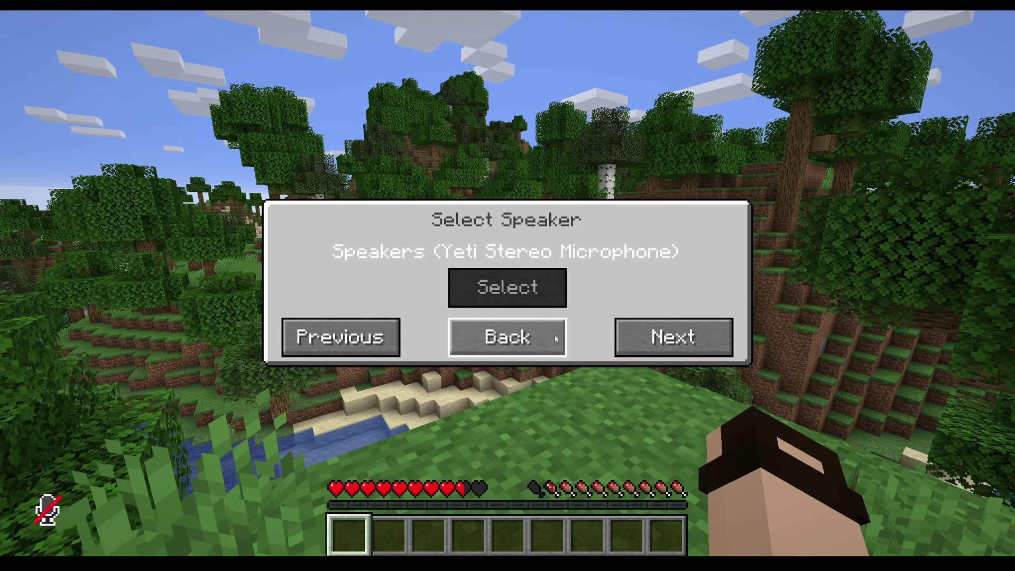
click(516, 336)
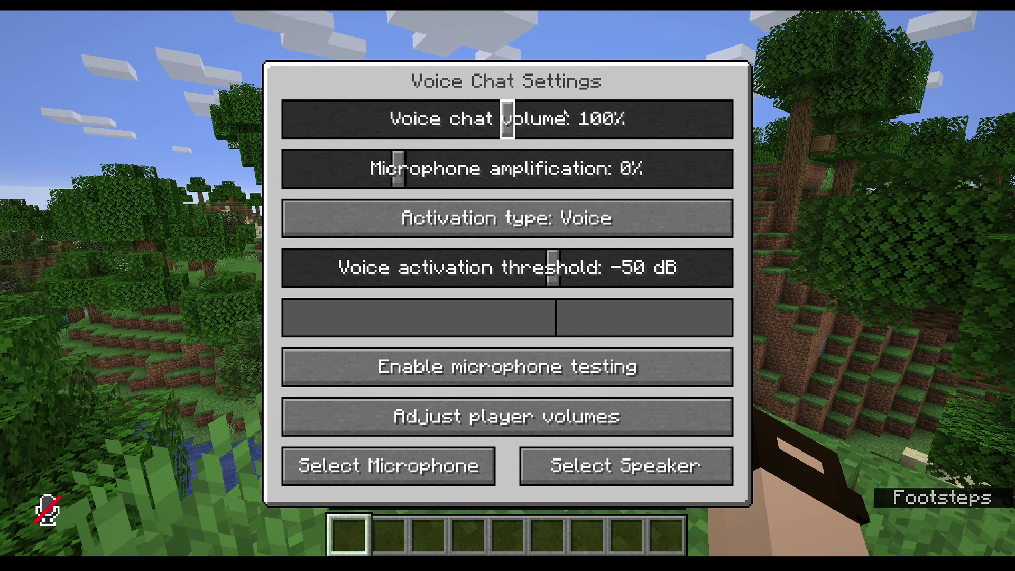
click(541, 372)
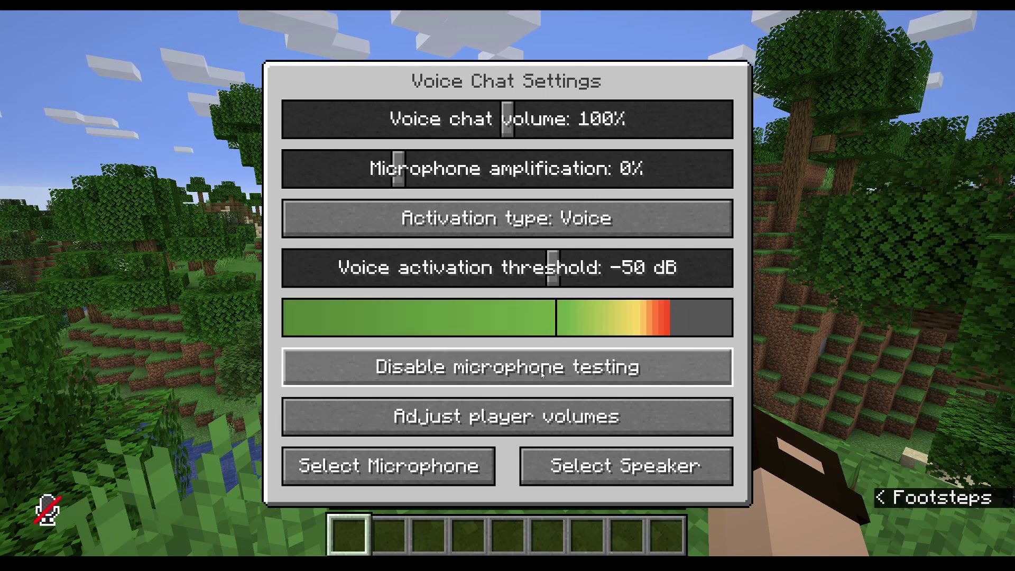
click(540, 372)
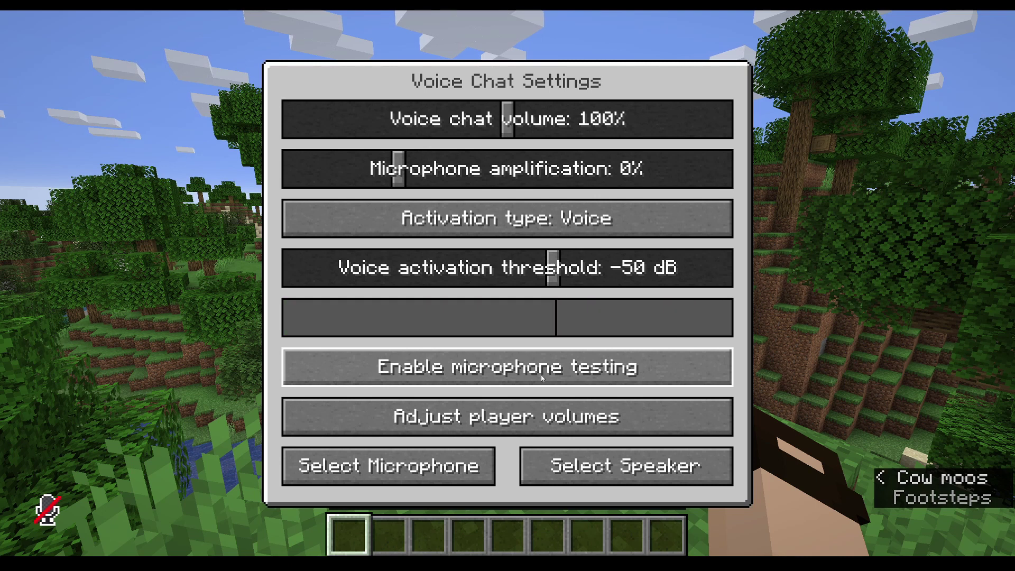
- View the player volume adjustment screen and close the voice chat settings
click(545, 416)
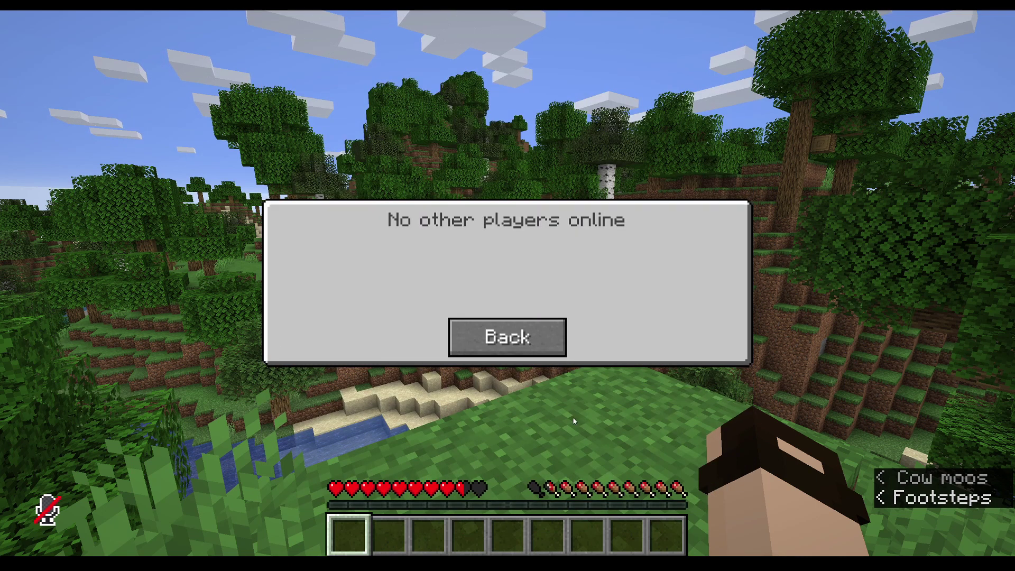
click(537, 347)
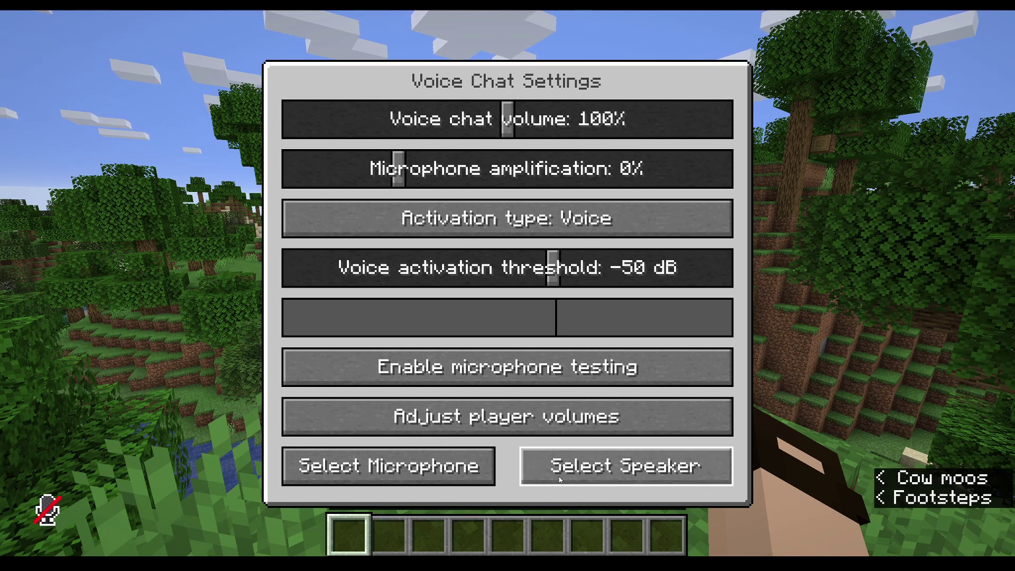
key(Escape)
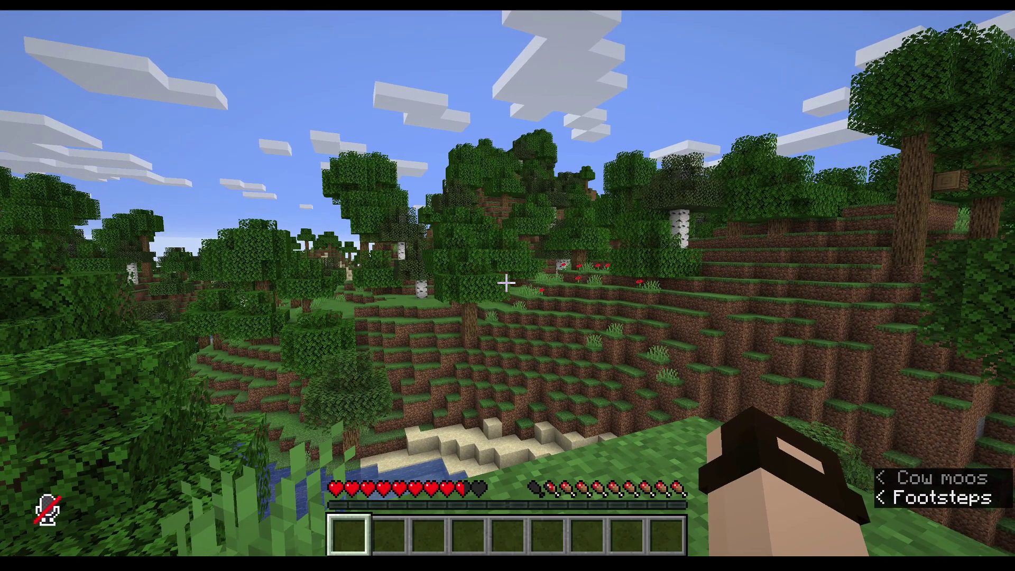
- Create a voice chat group named hsiouefhs and close the group screen
key(g)
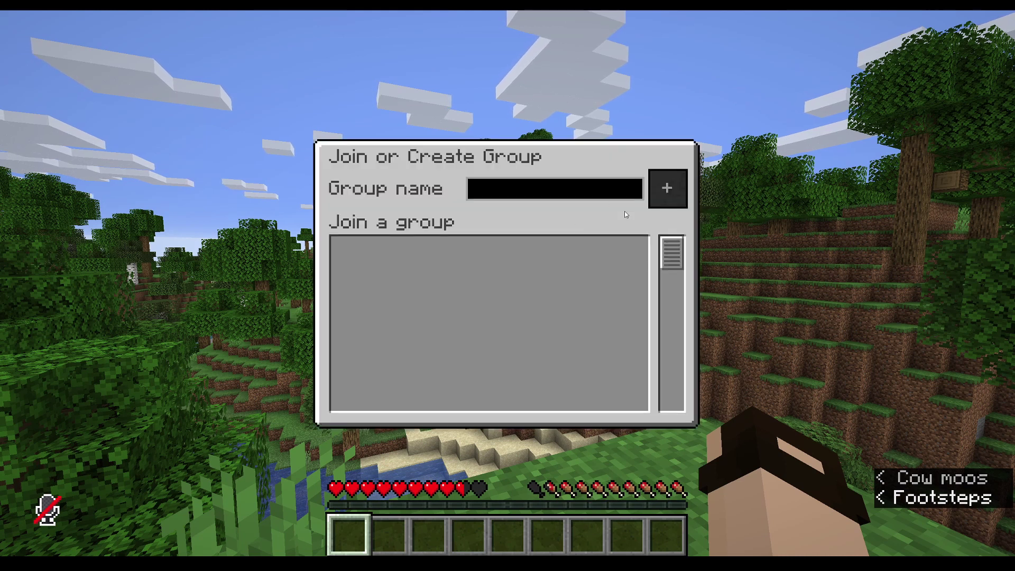
click(545, 192)
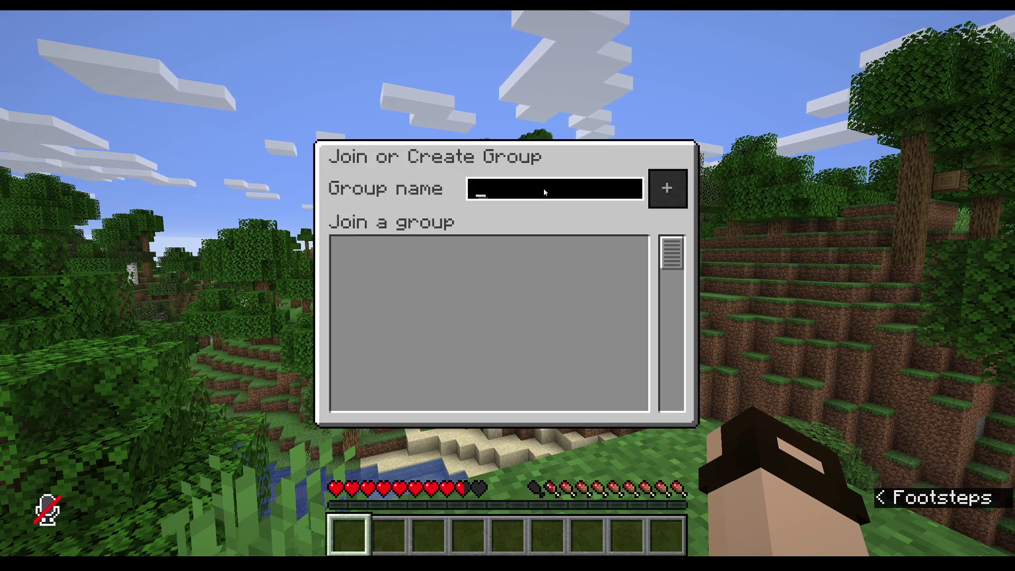
text(hsiouefhs)
click(651, 202)
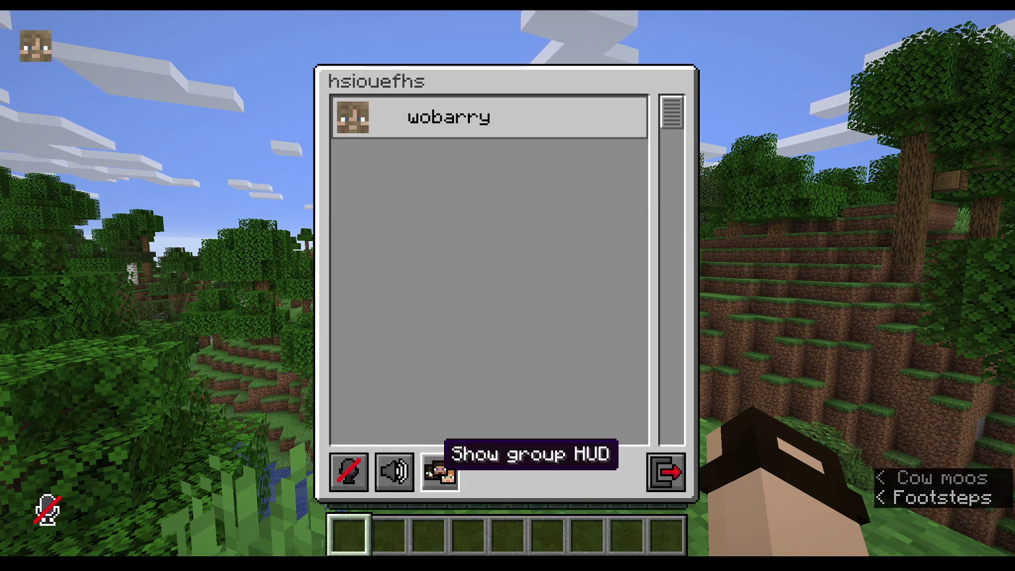
key(Escape)
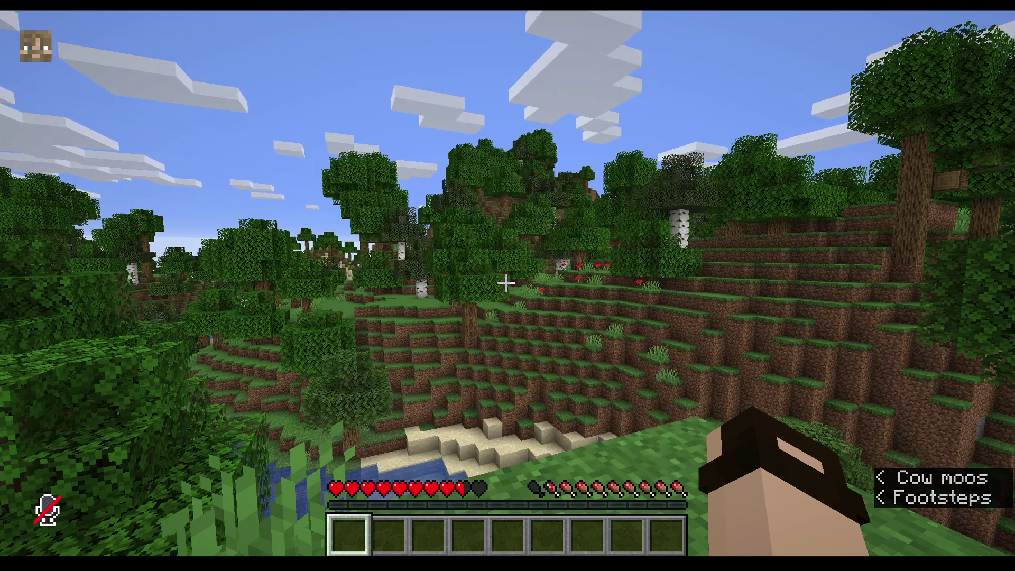
- Invite your own player to the group with the /voicechat invite command
key(slash)
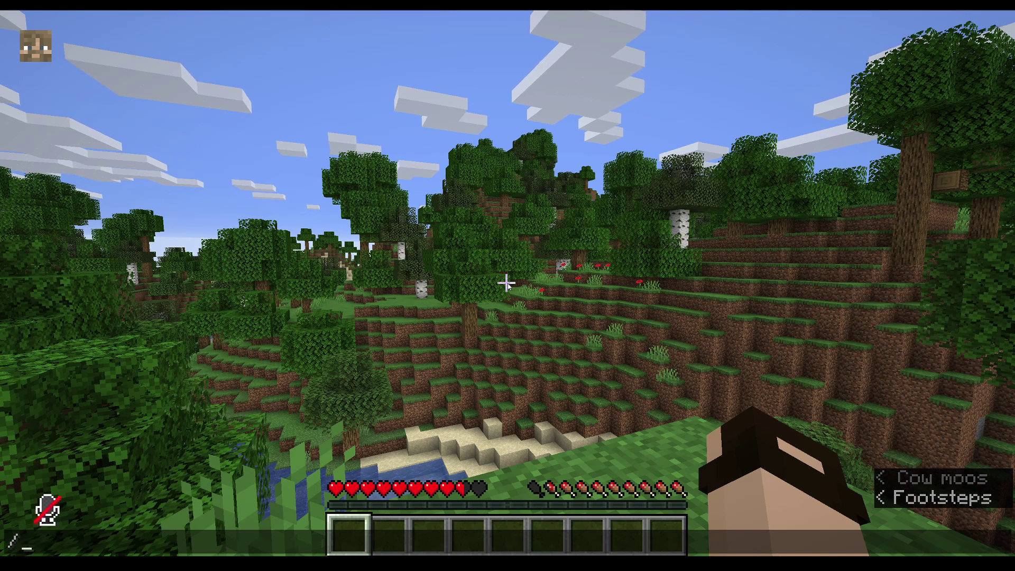
text(voi)
key(Tab)
text(i)
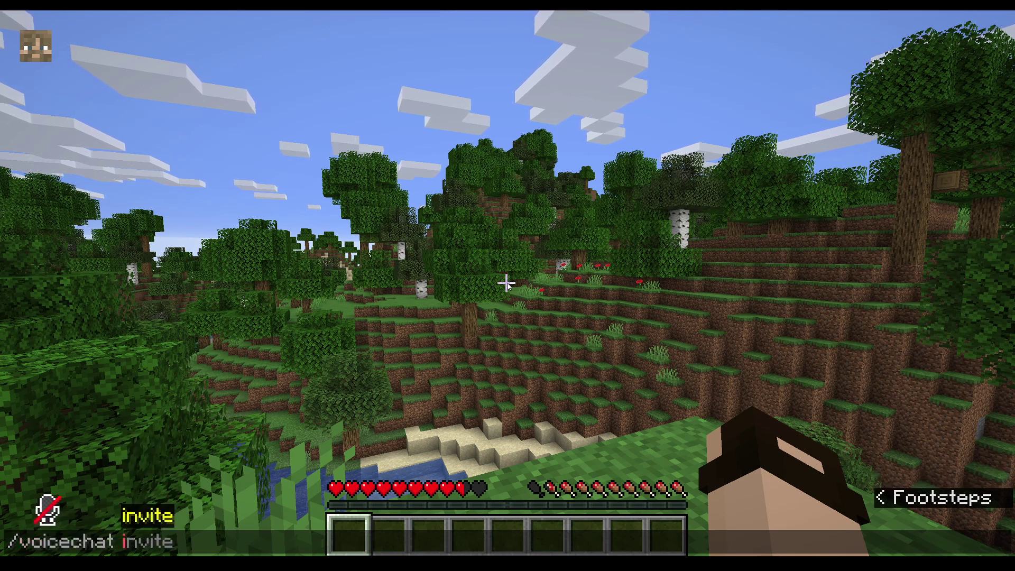
text(nvite w)
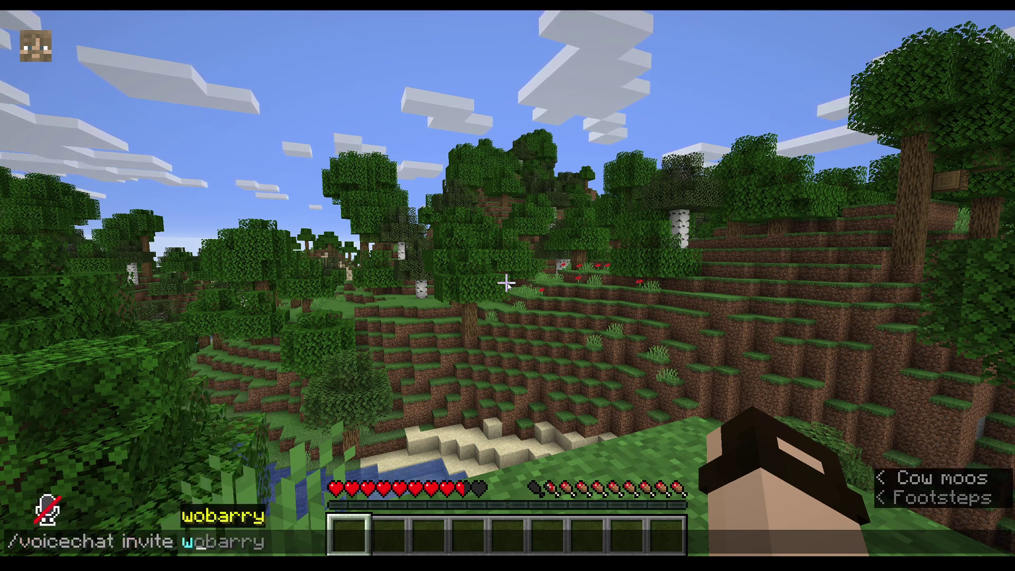
key(Tab)
key(Return)
- Accept the hsiouefhs group invitation from the chat, then open the group screen and leave the group
key(t)
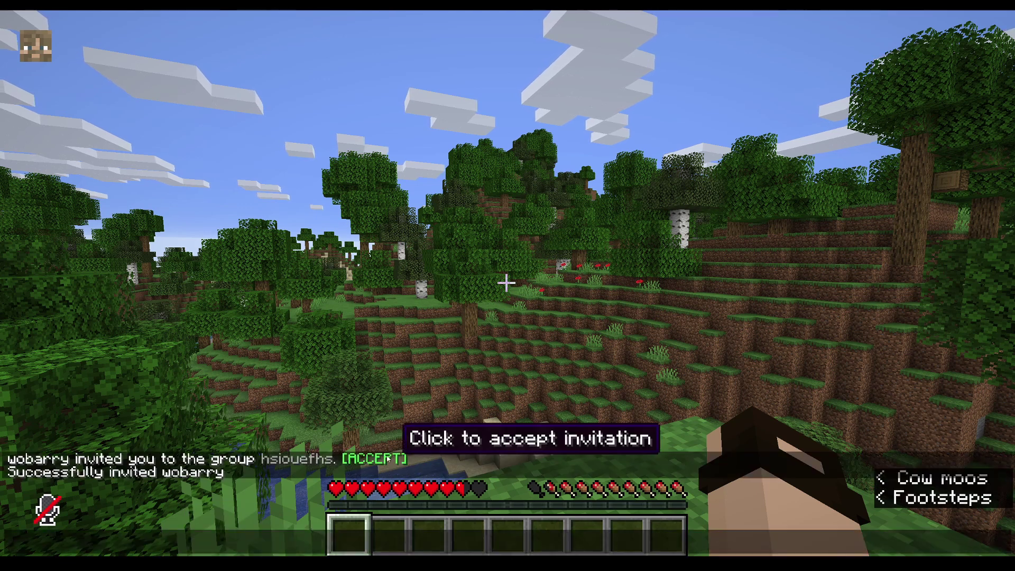
click(379, 467)
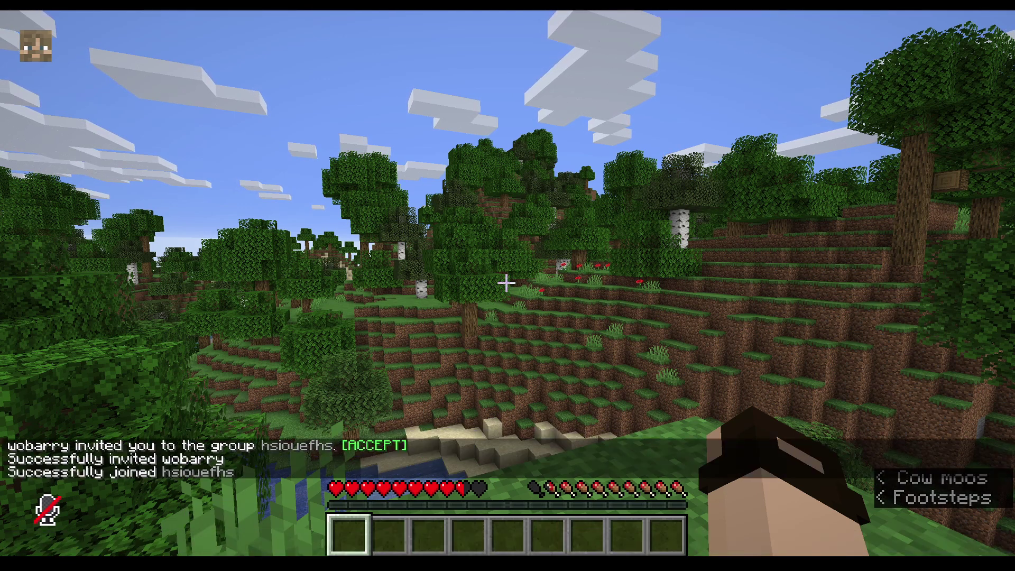
key(g)
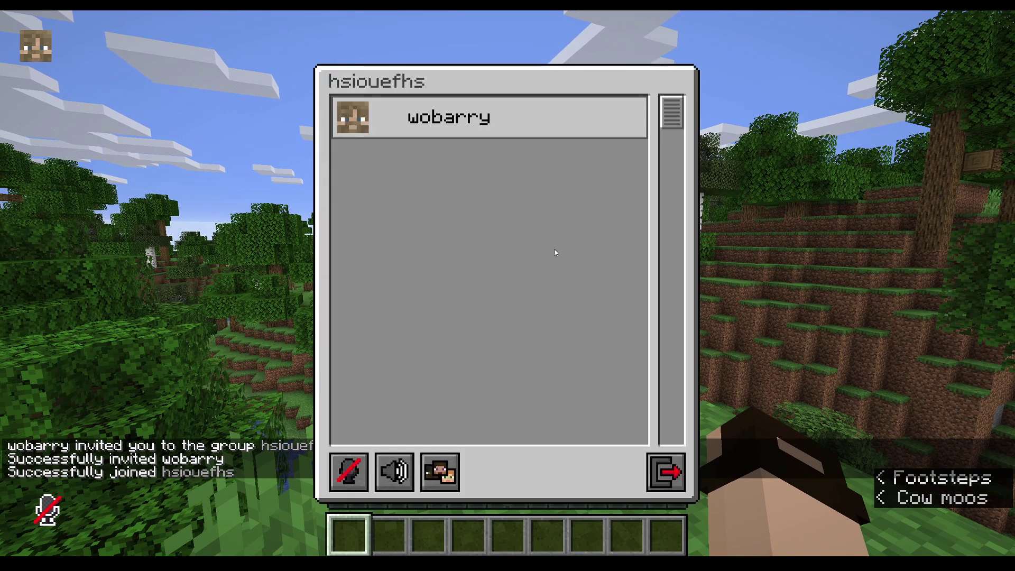
click(677, 476)
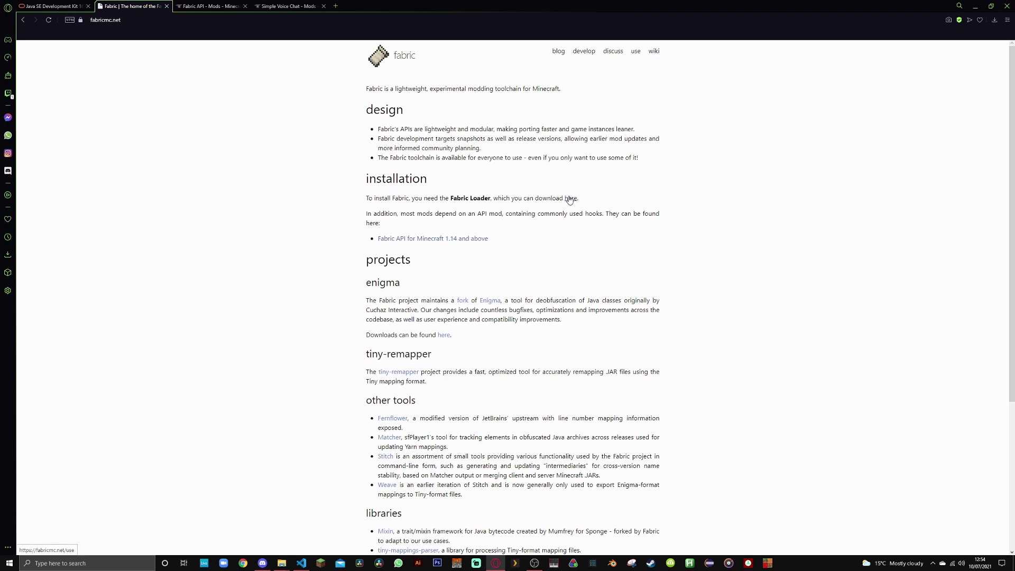
- Download the universal JAR Fabric installer 0.7.4 from the Fabric website and launch it from the Downloads folder
click(568, 199)
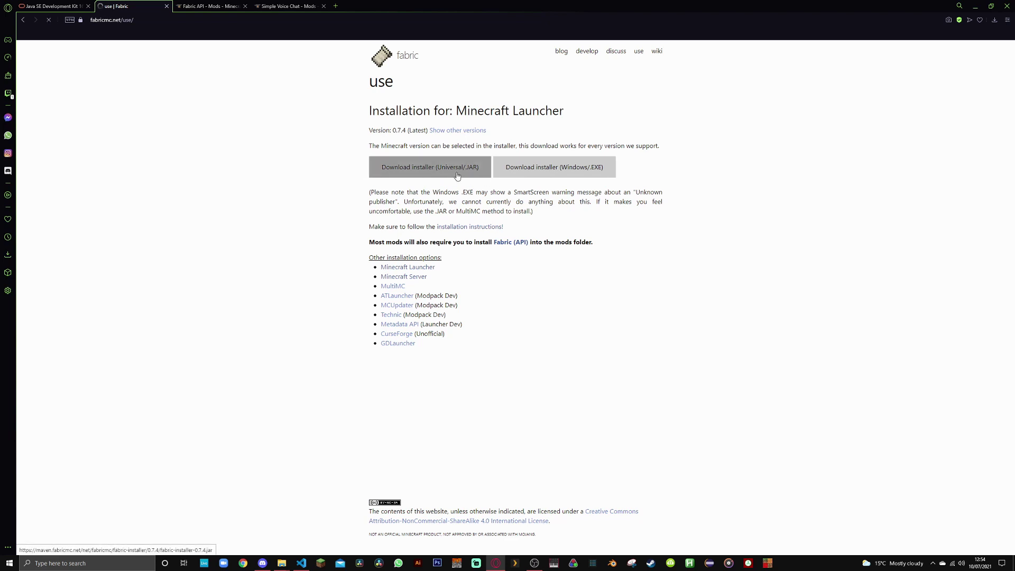
click(409, 272)
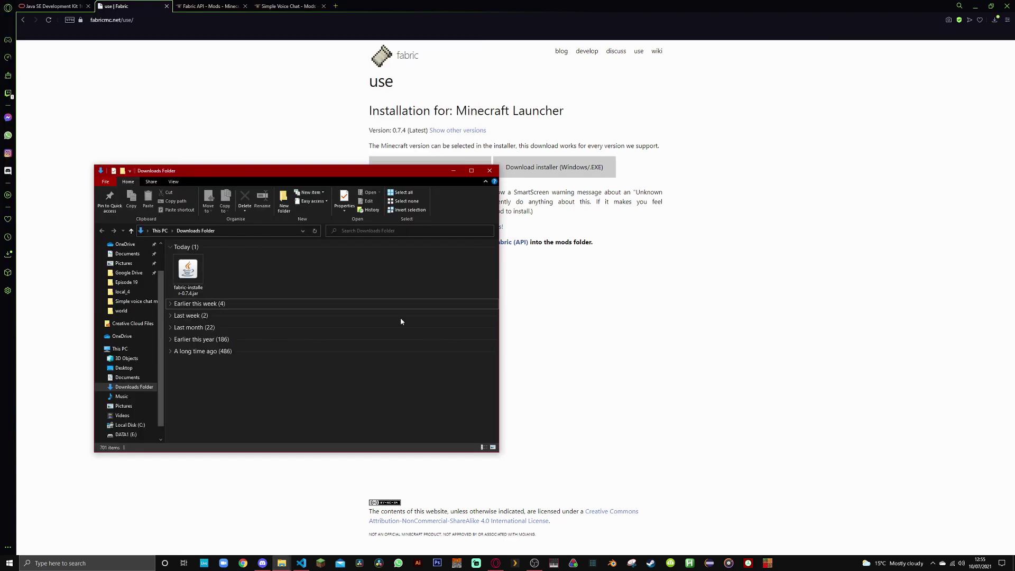
drag(260, 168, 573, 137)
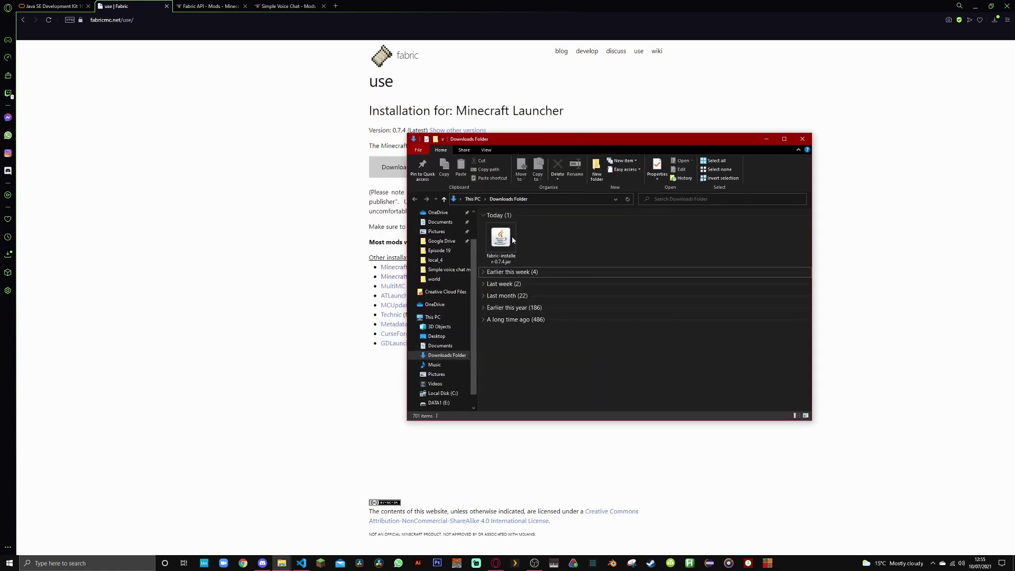
click(512, 249)
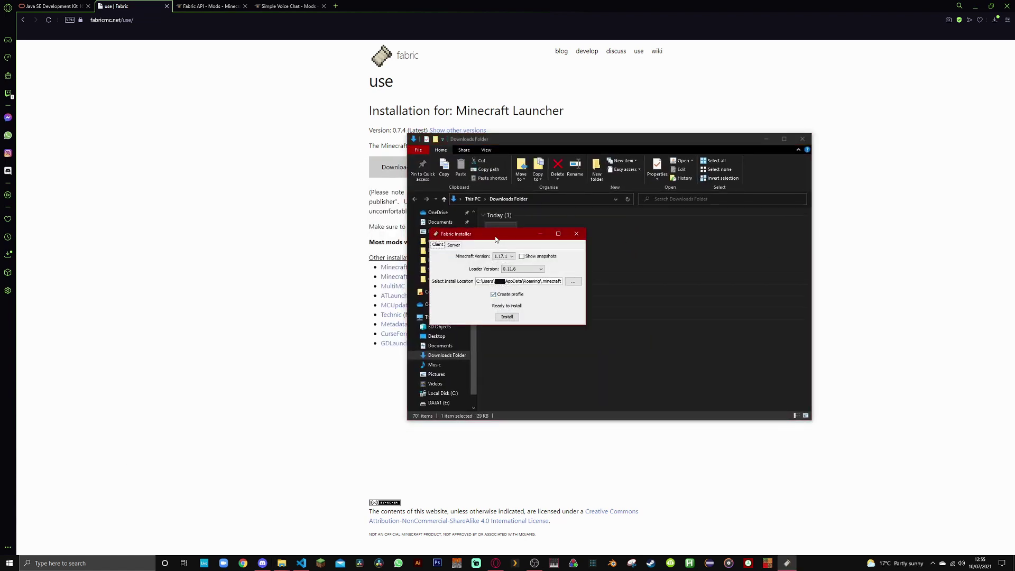
- Install the Fabric client with Minecraft version 1.17.1, loader version 0.11.6 and profile creation enabled
drag(496, 240, 297, 174)
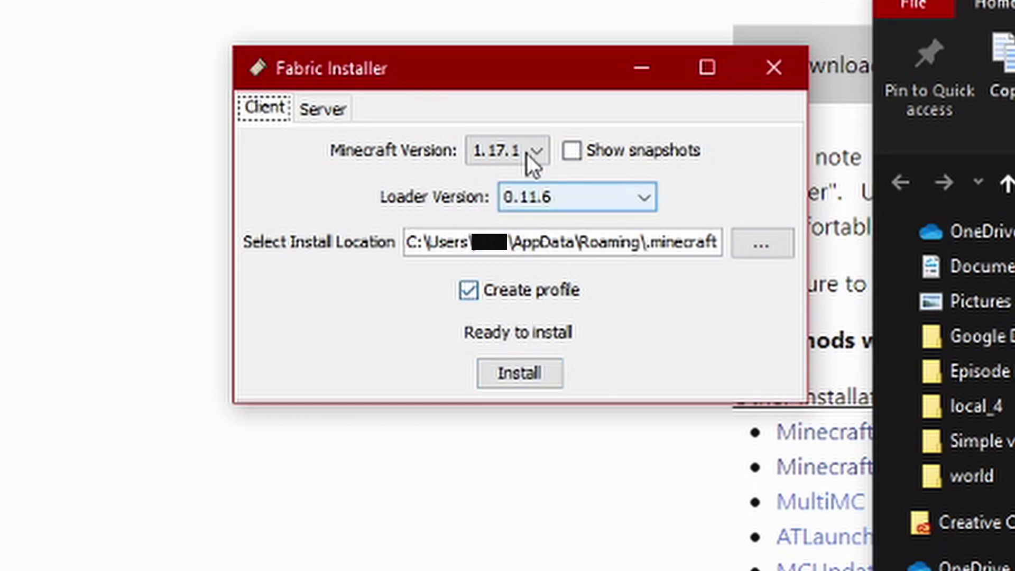
click(505, 149)
scroll(507, 254, down, 3)
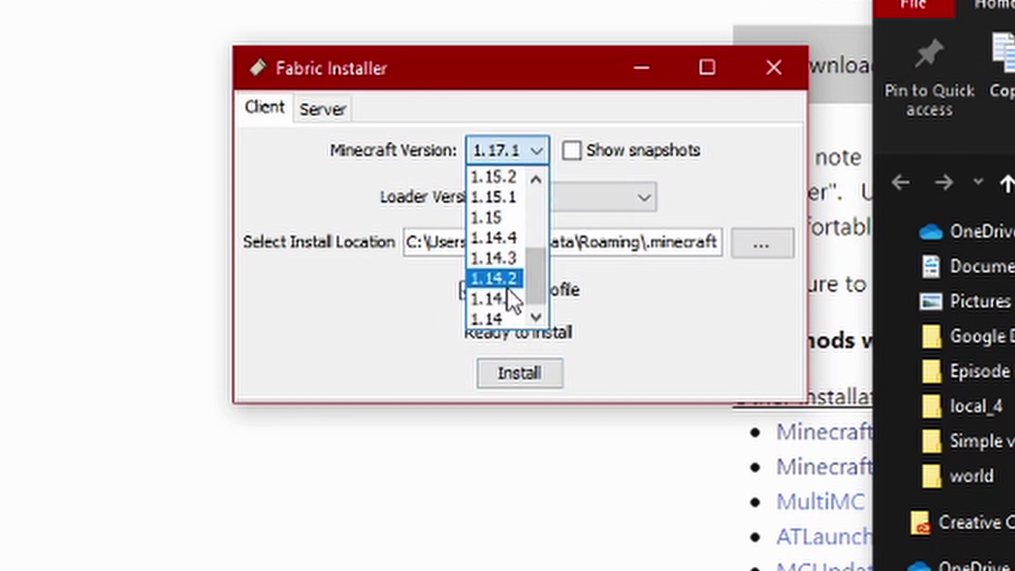
scroll(509, 289, up, 3)
click(492, 183)
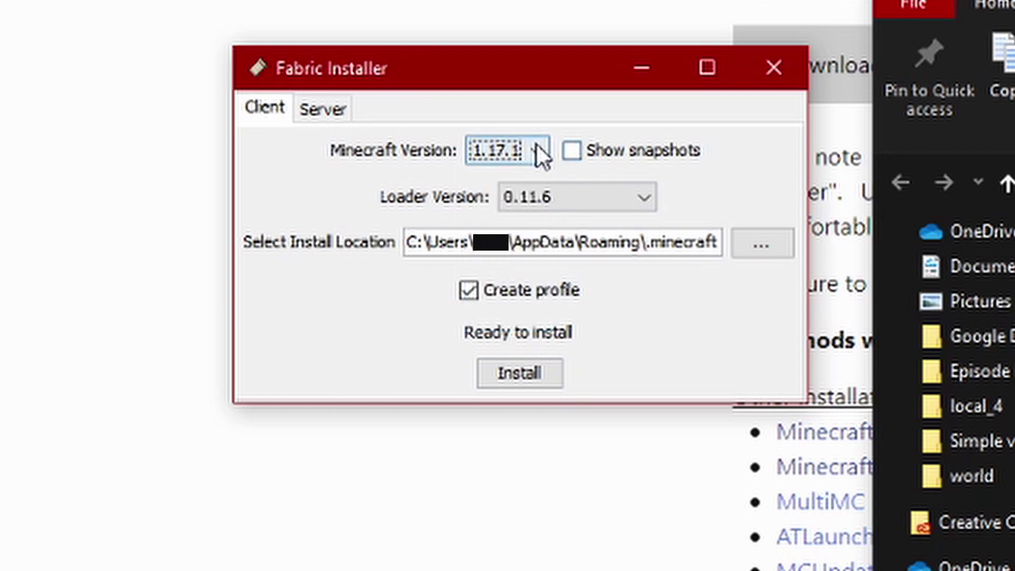
click(558, 197)
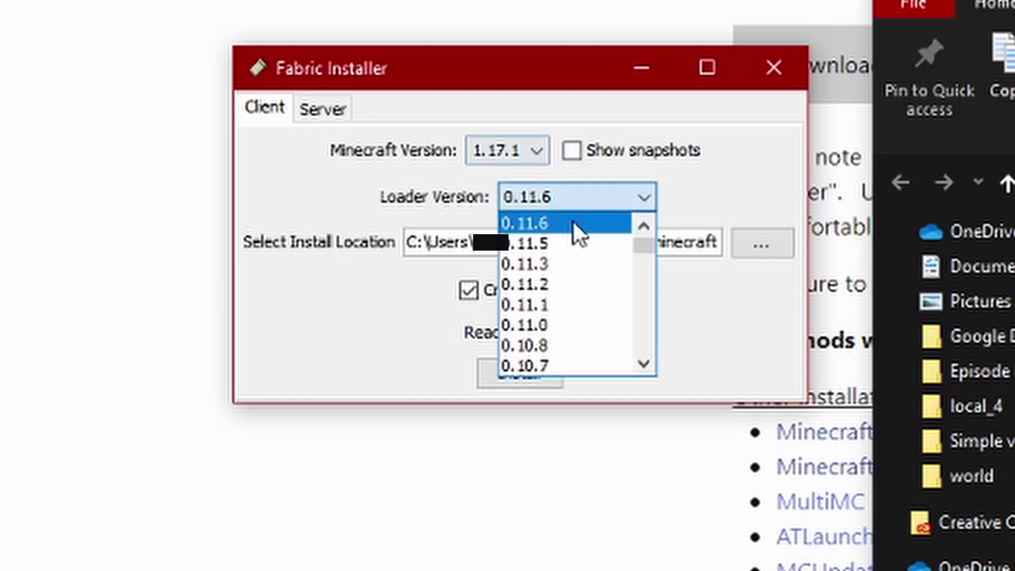
click(544, 224)
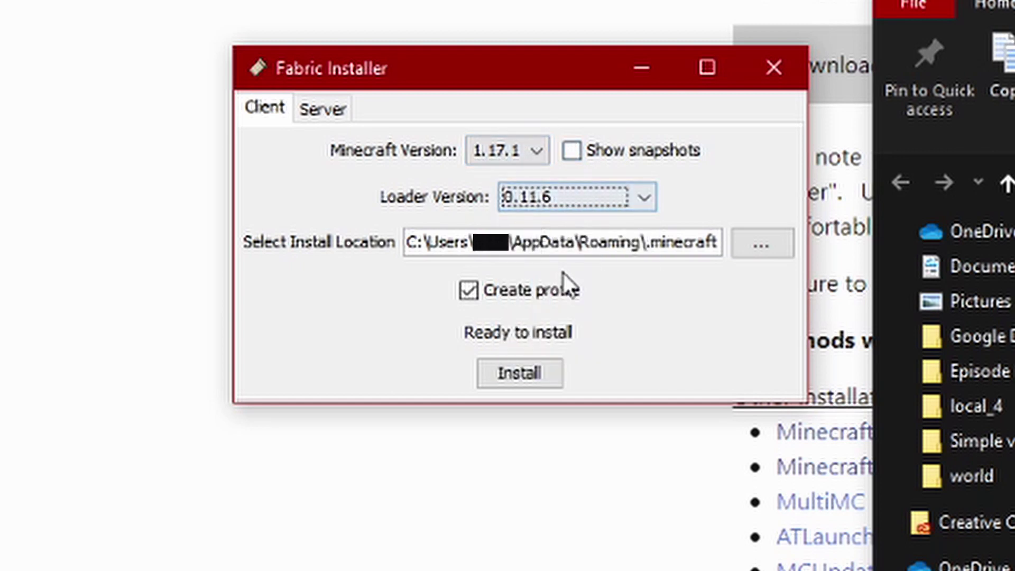
click(533, 382)
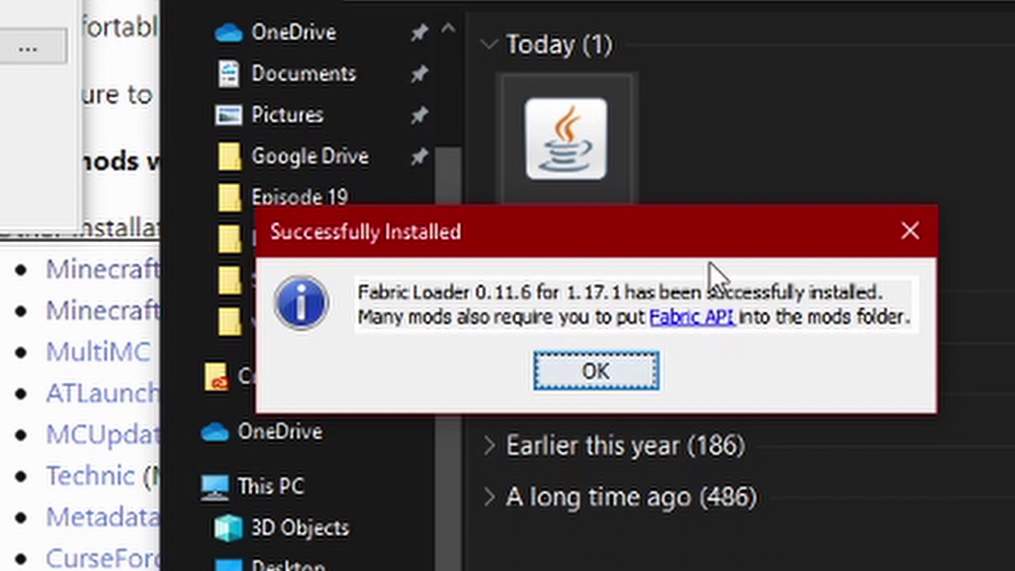
- Check the Minecraft Launcher for the fabric-loader-1.17.1 installation and close the launcher
click(391, 570)
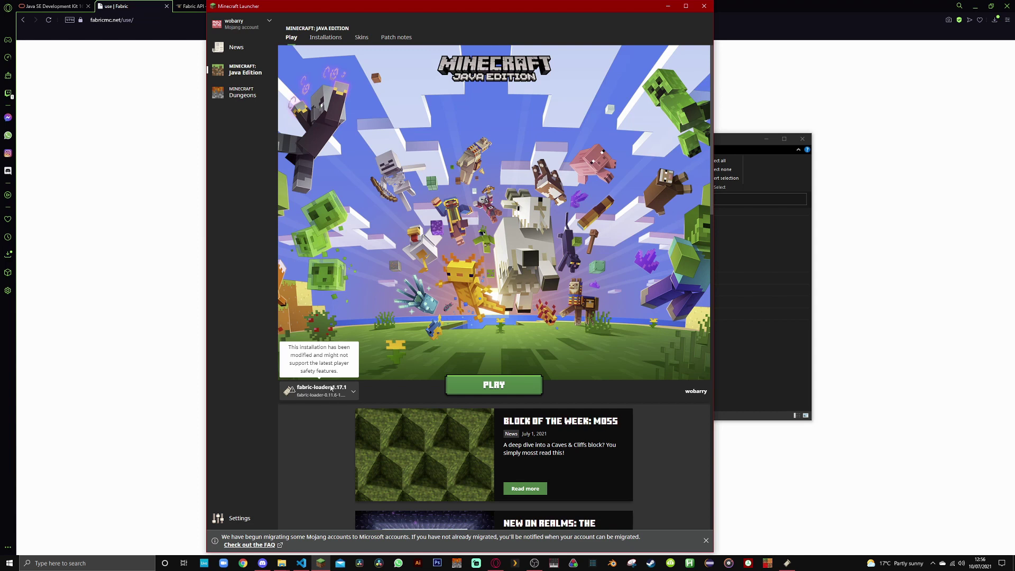
click(704, 6)
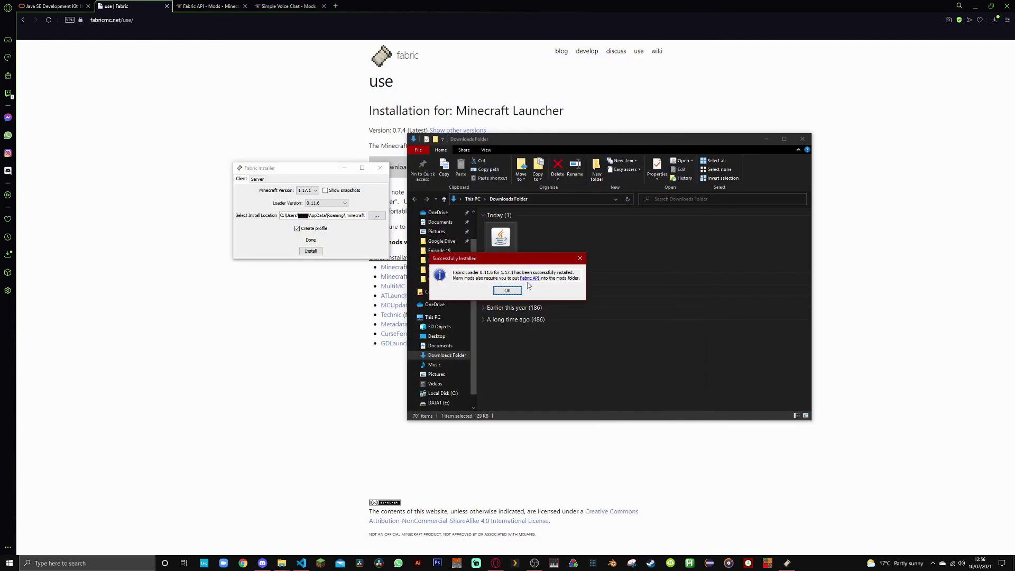
- Download Fabric API 0.36.1 for Minecraft 1.17.1 from its CurseForge page and save it to the Downloads folder
click(531, 278)
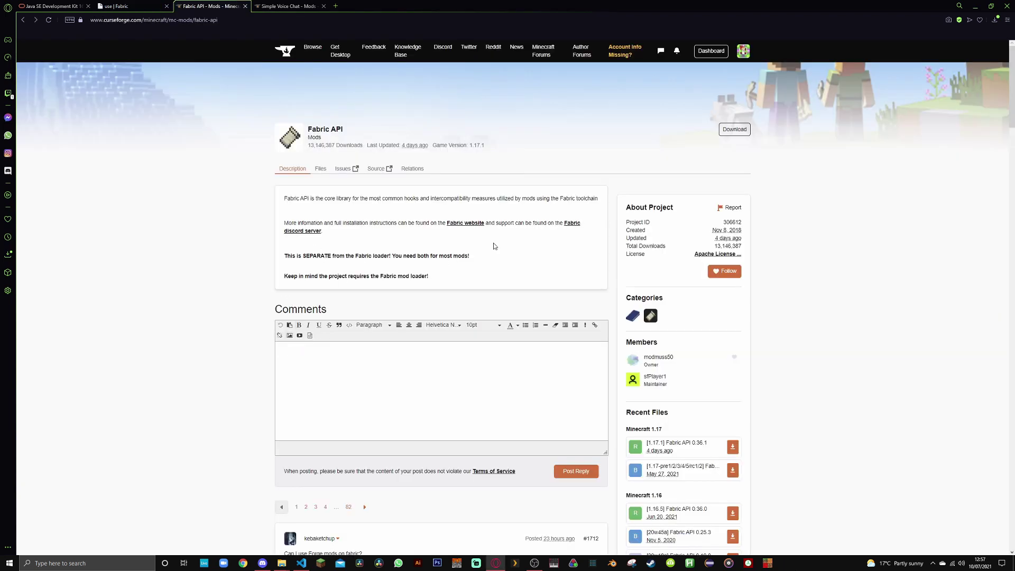
key(ctrl+Tab)
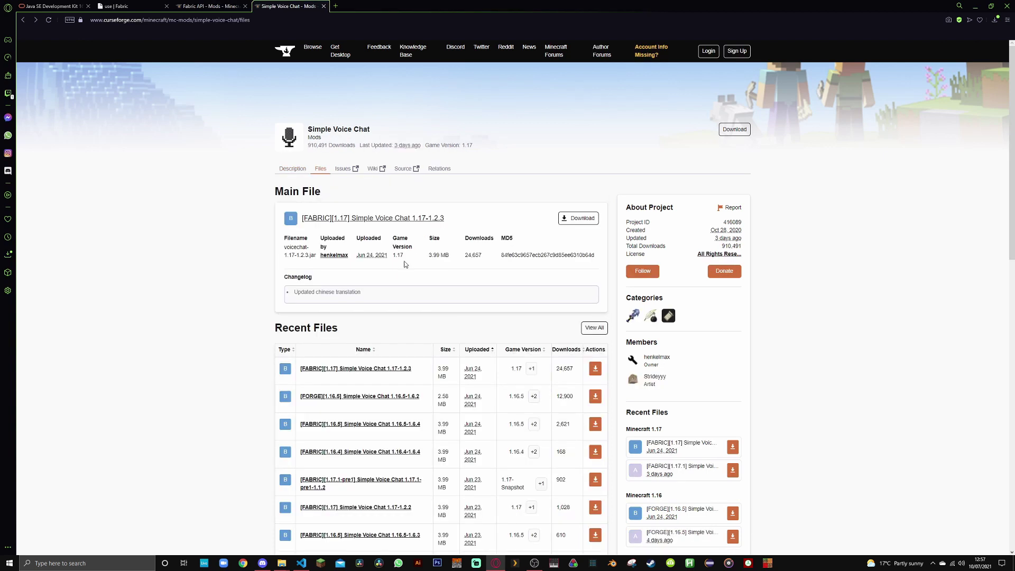
click(243, 5)
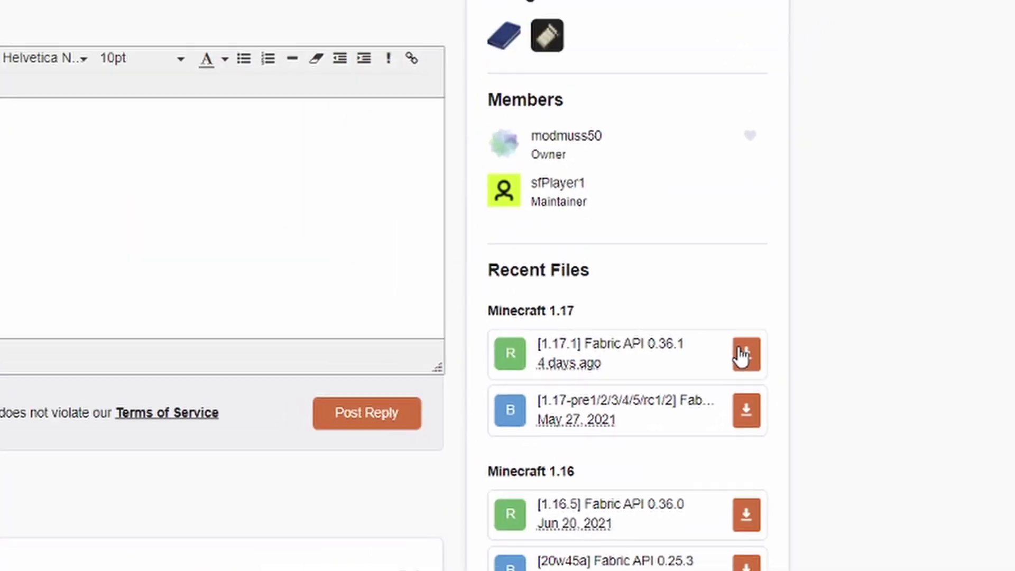
click(742, 355)
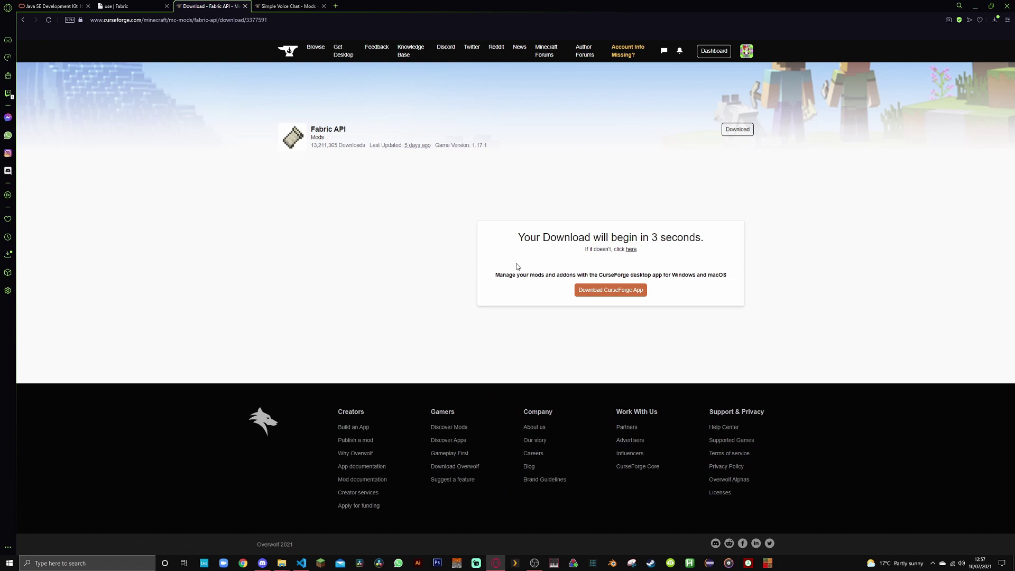
click(408, 272)
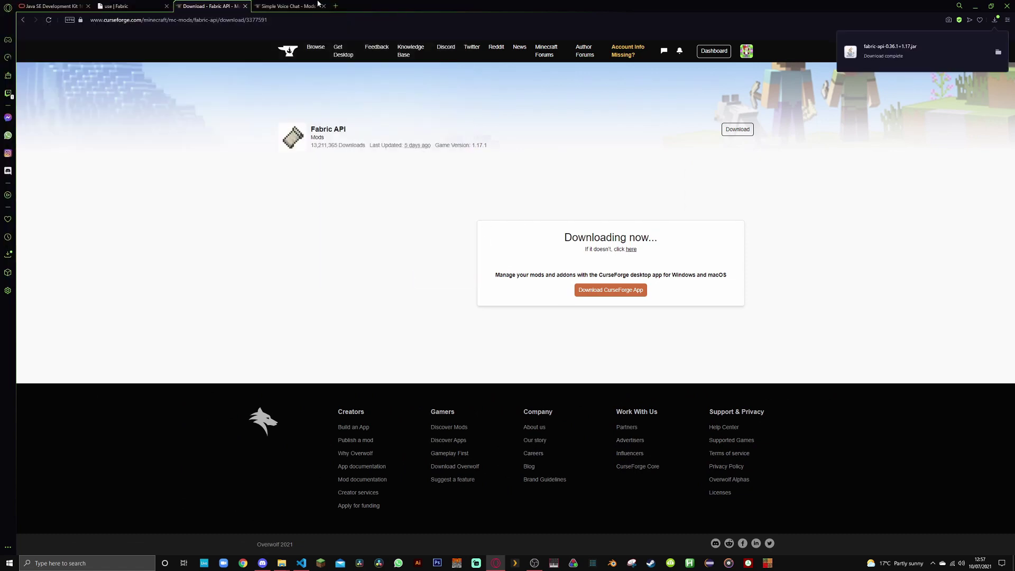
- Download the Fabric 1.17.1 release of Simple Voice Chat from CurseForge and save it as voicechat-fabric-1.17.1-1.0.0.jar
click(298, 4)
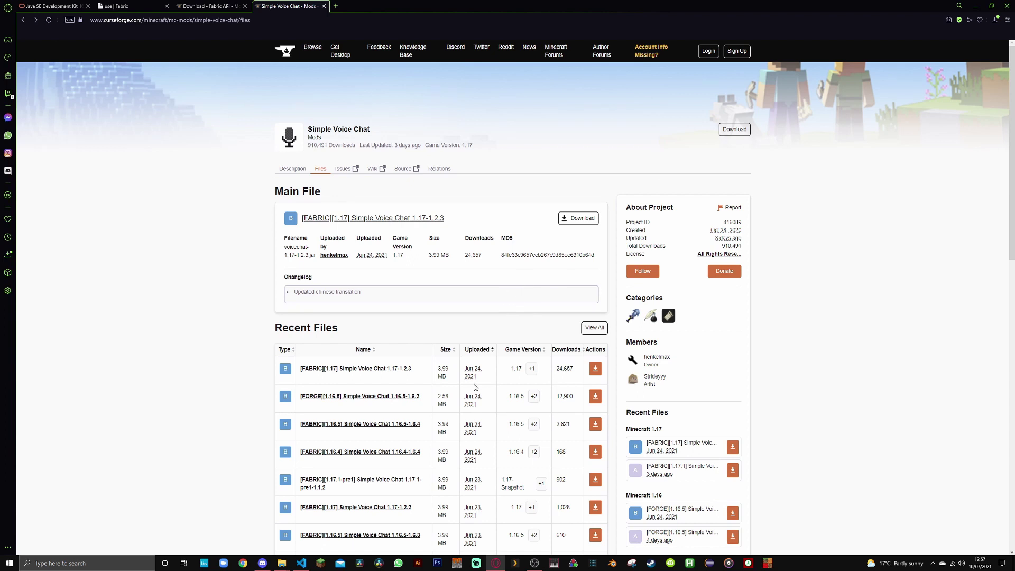
scroll(375, 343, down, 2)
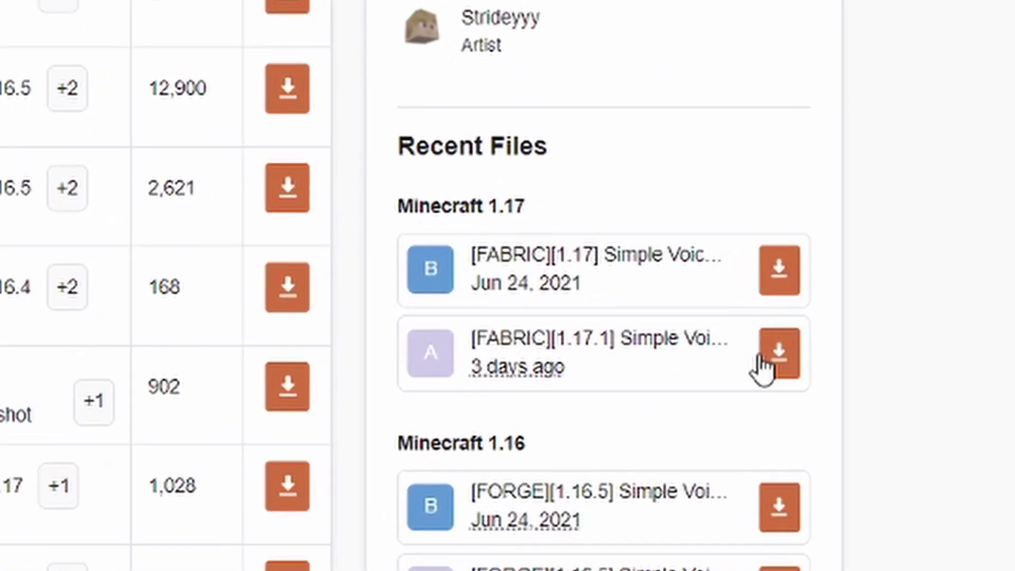
mouse_move(507, 365)
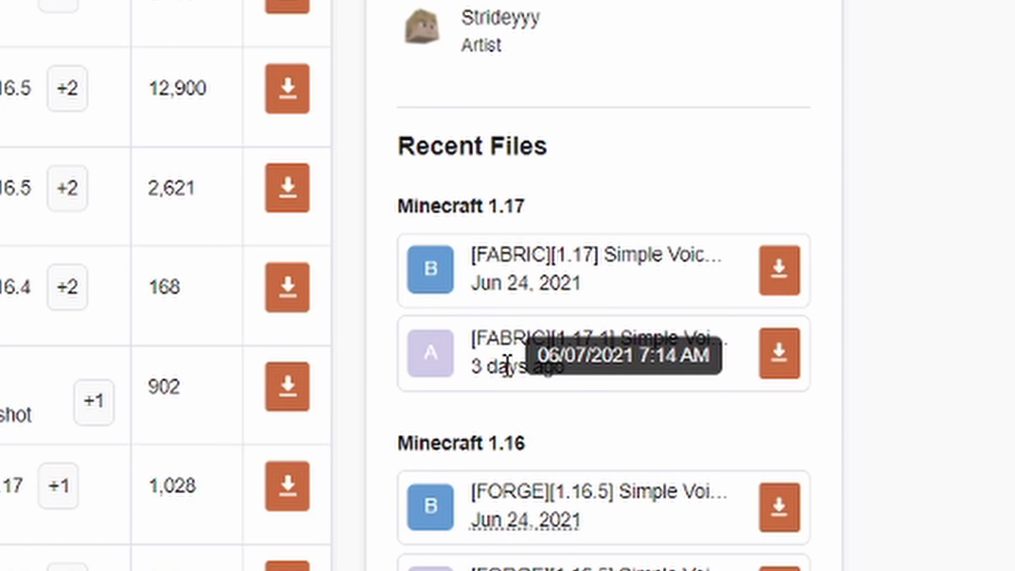
click(779, 354)
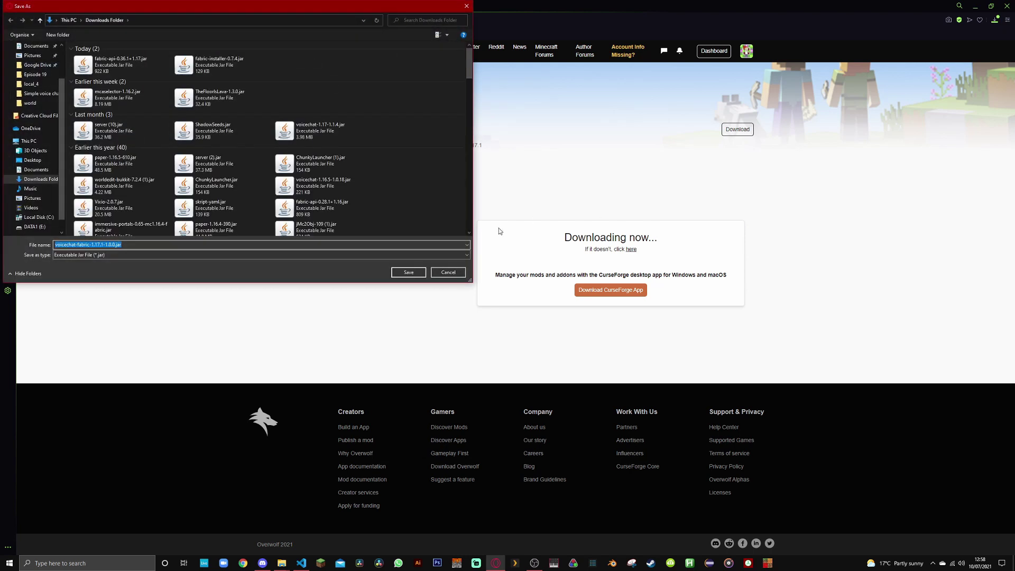
click(405, 274)
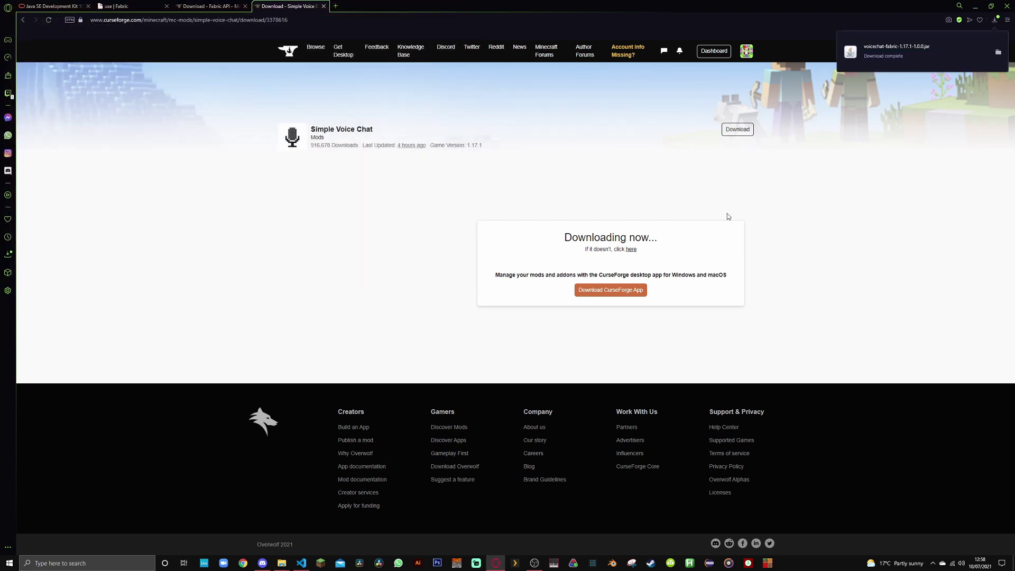
- Search Windows for the %appdata% folder
key(super+s)
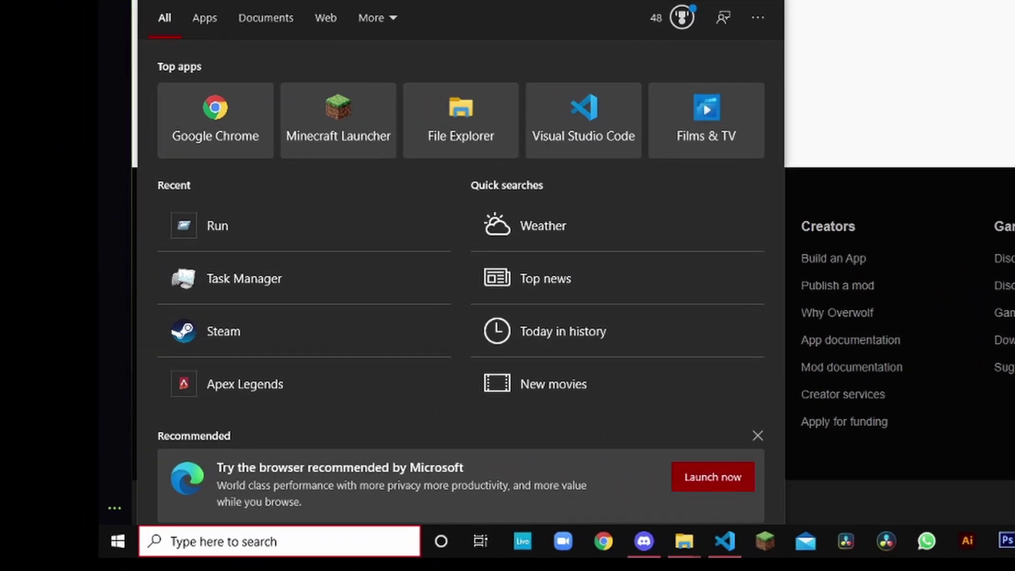
text(%)
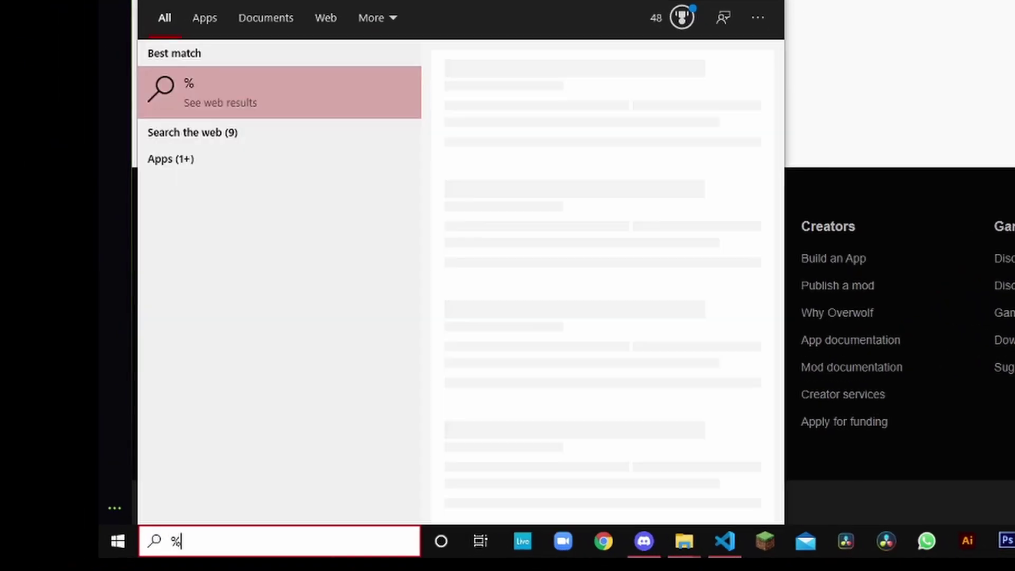
text(appda)
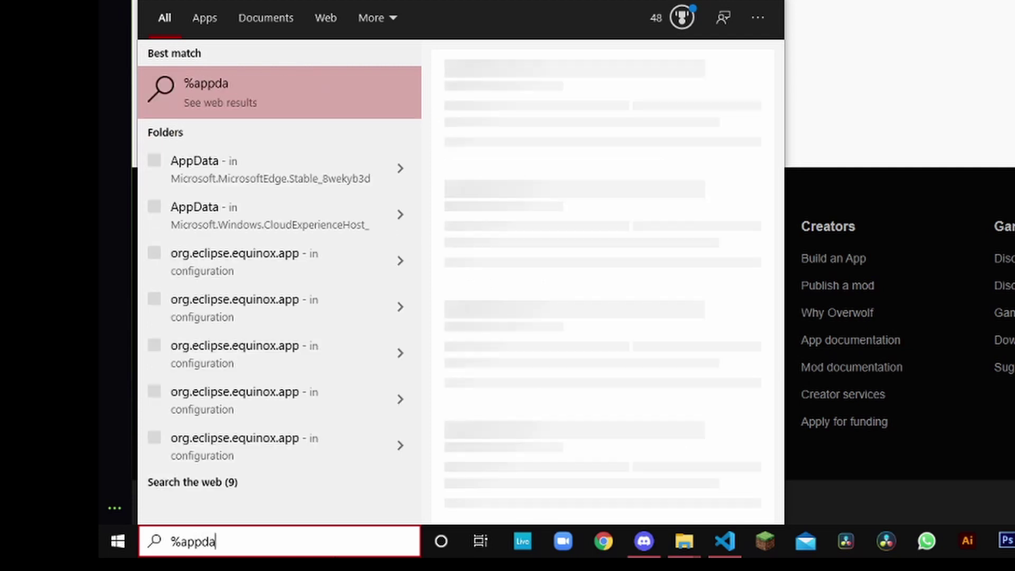
text(ta%)
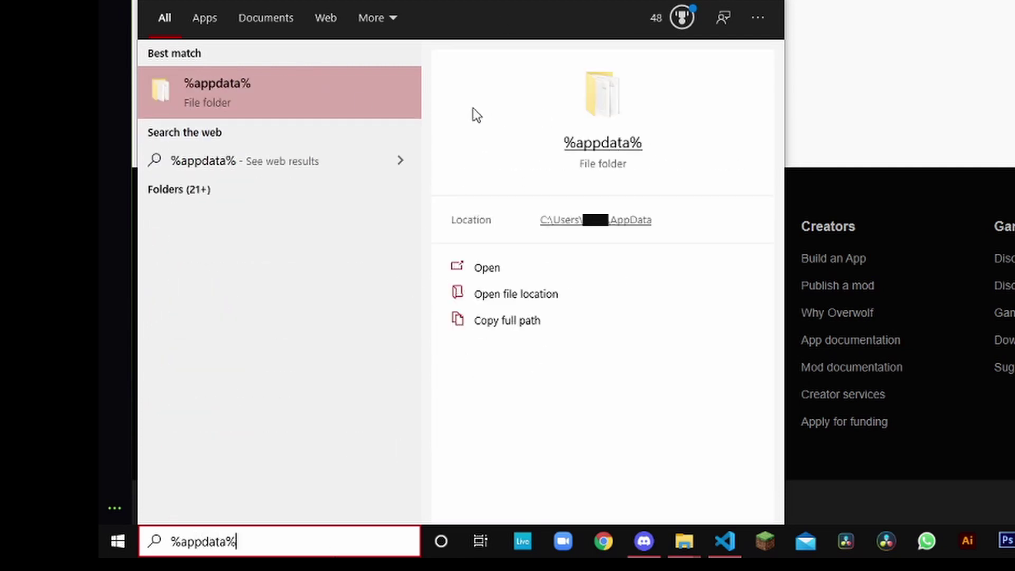
key(Return)
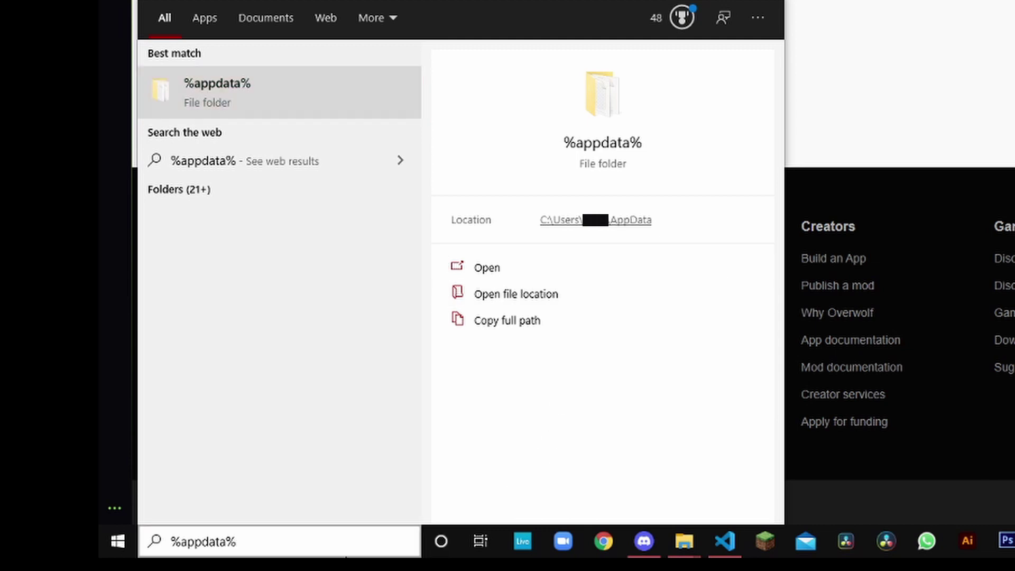
- Find the Run app through Windows search and use it to open the %appdata% folder
click(331, 534)
key(ctrl+a)
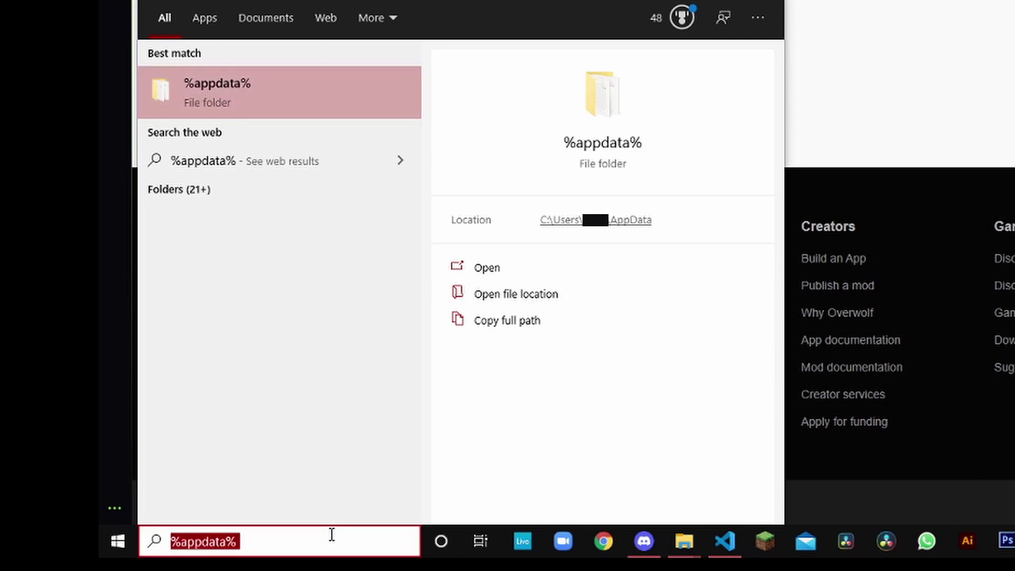
text(run)
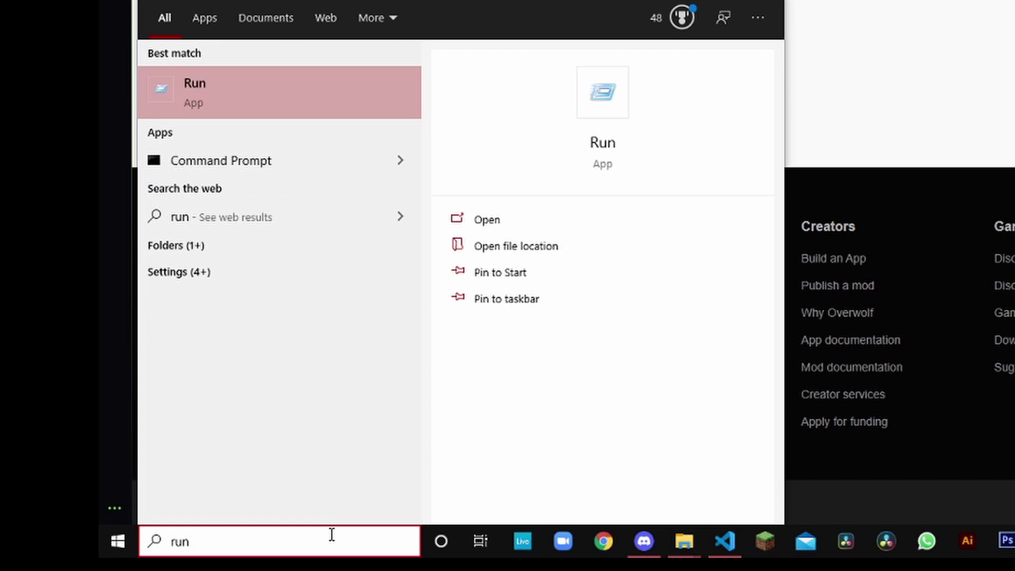
key(Return)
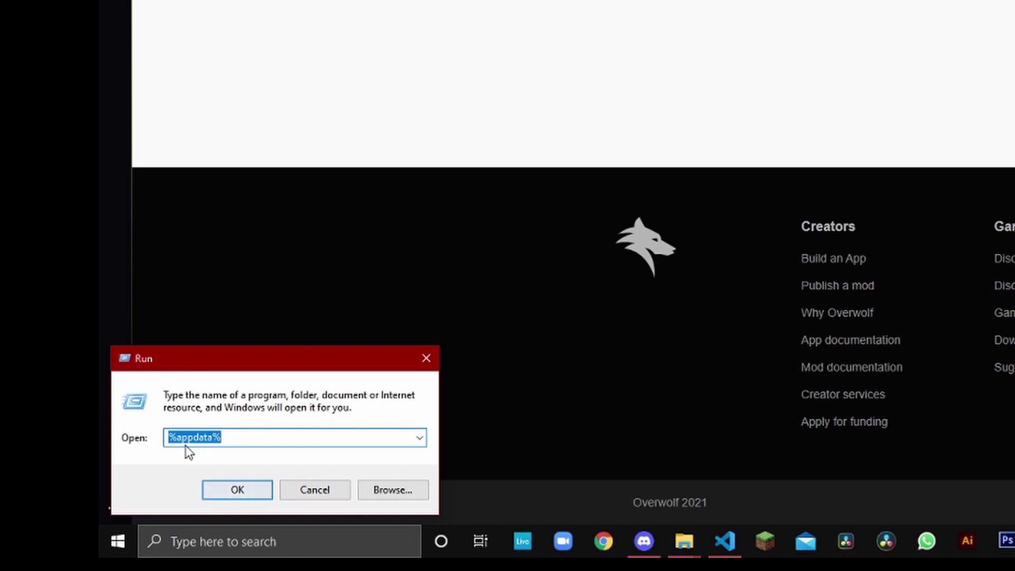
click(231, 500)
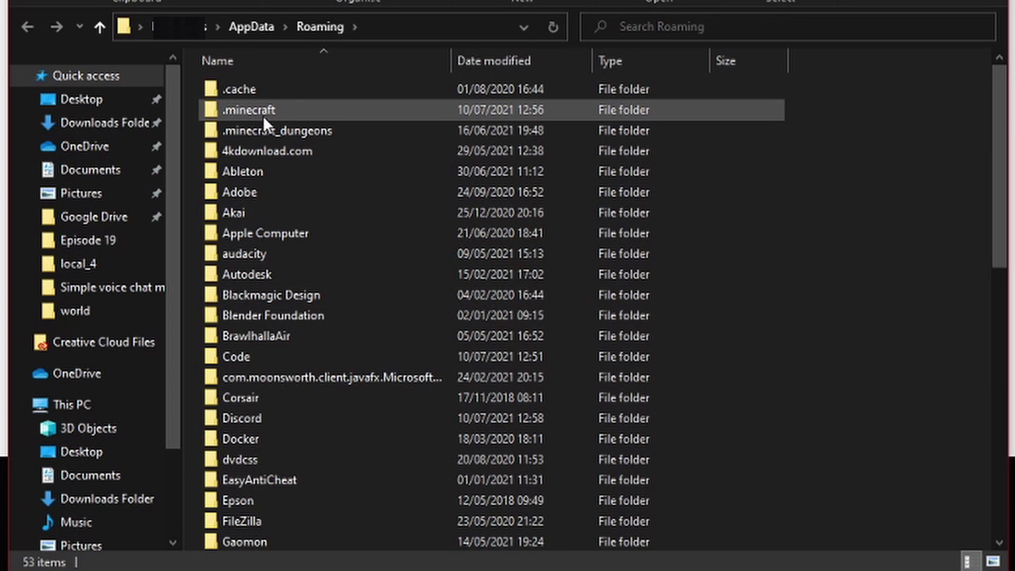
- Open the mods folder inside the .minecraft folder
double_click(288, 110)
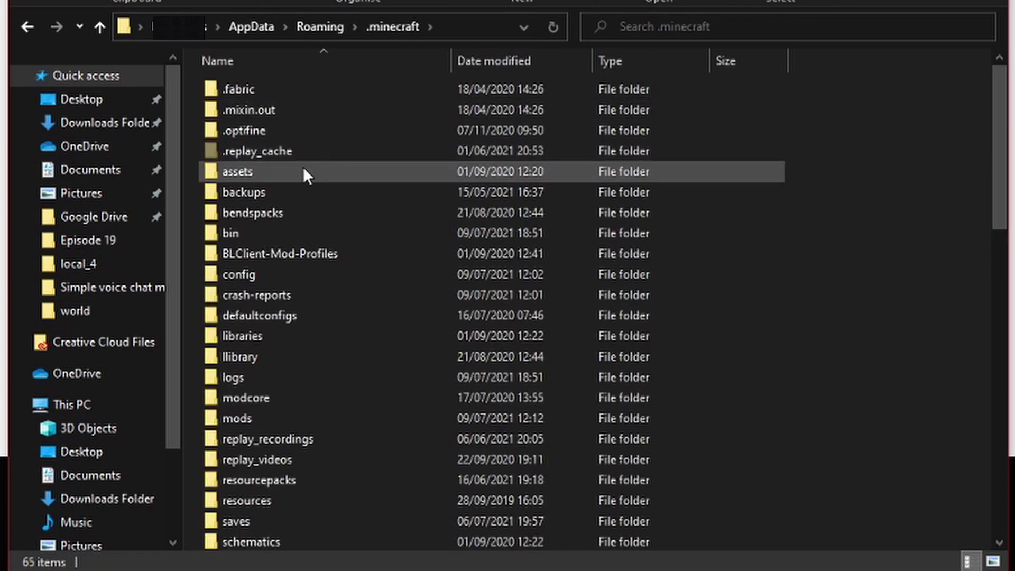
scroll(305, 196, down, 2)
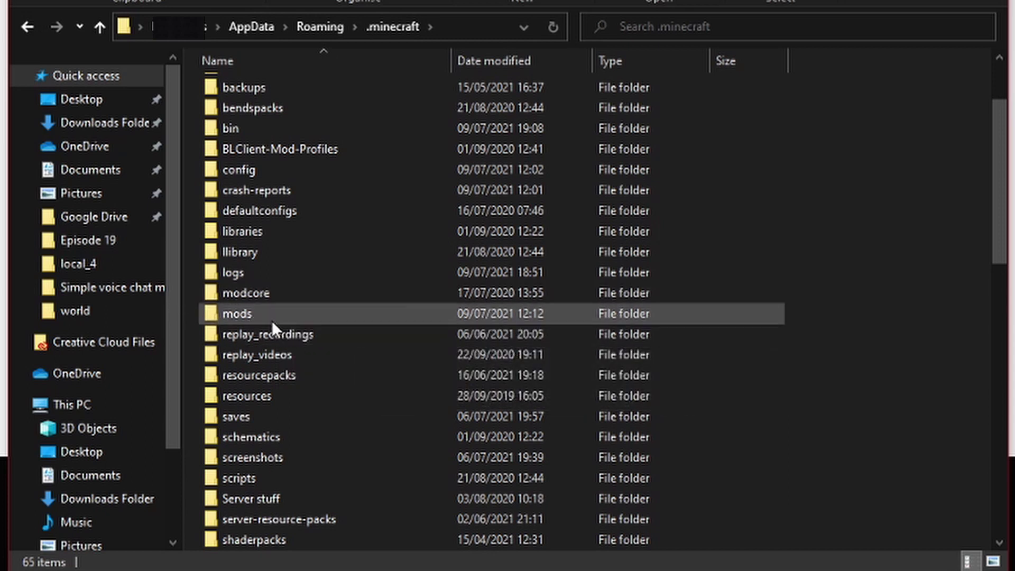
scroll(271, 316, up, 1)
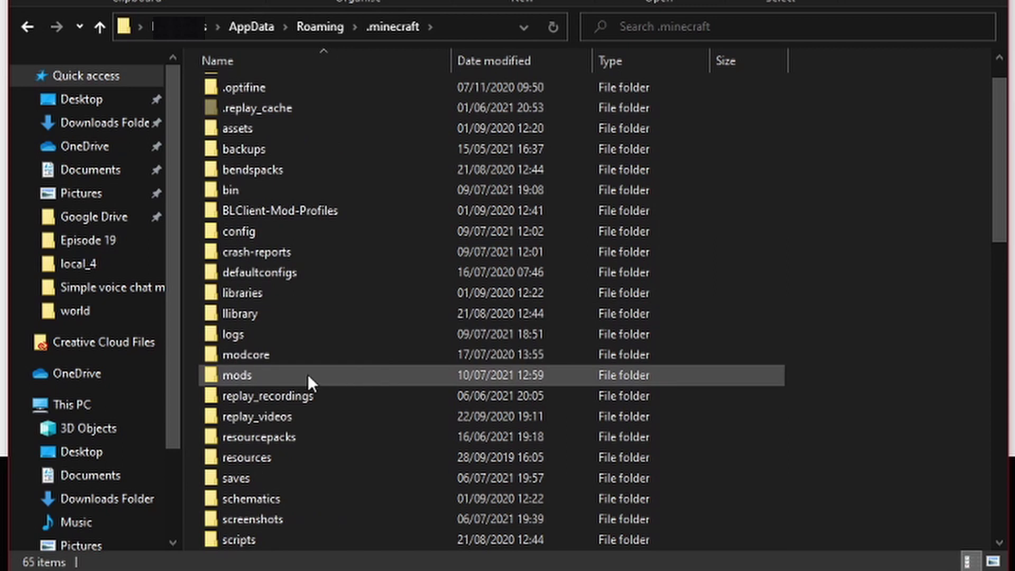
double_click(299, 379)
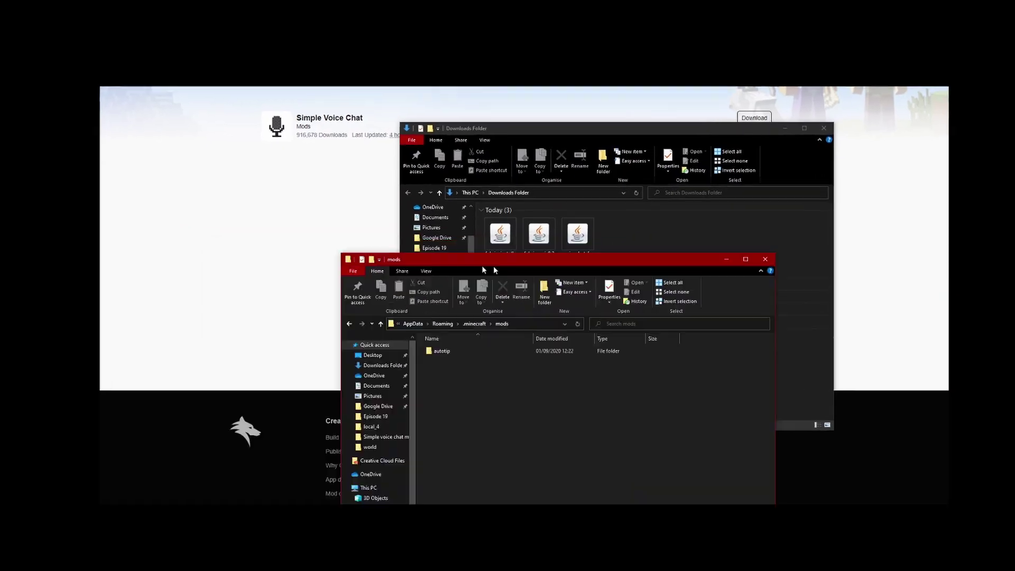
- Arrange the Downloads Folder and mods windows side by side
drag(494, 270, 659, 219)
drag(592, 127, 258, 117)
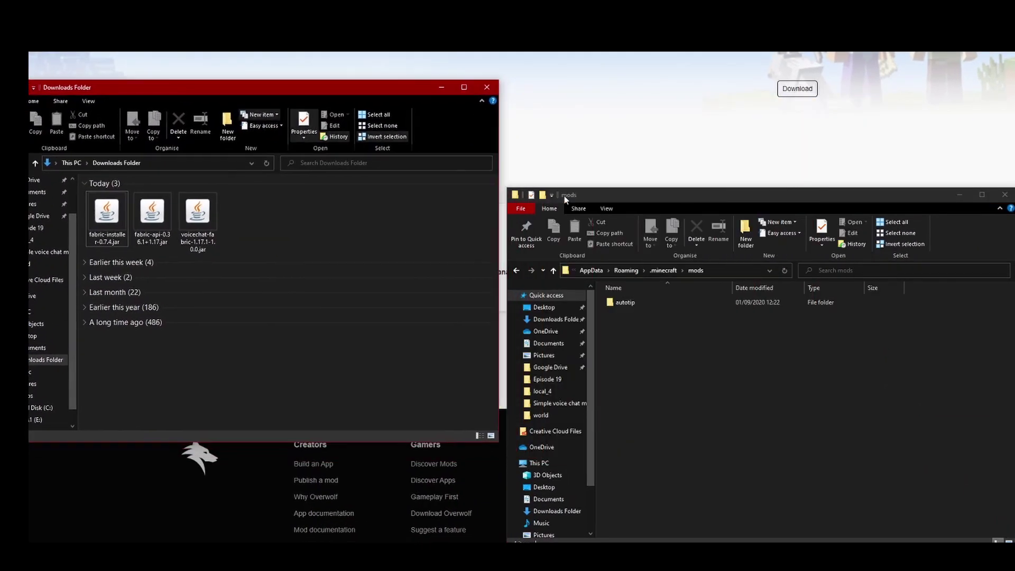
drag(563, 196, 651, 111)
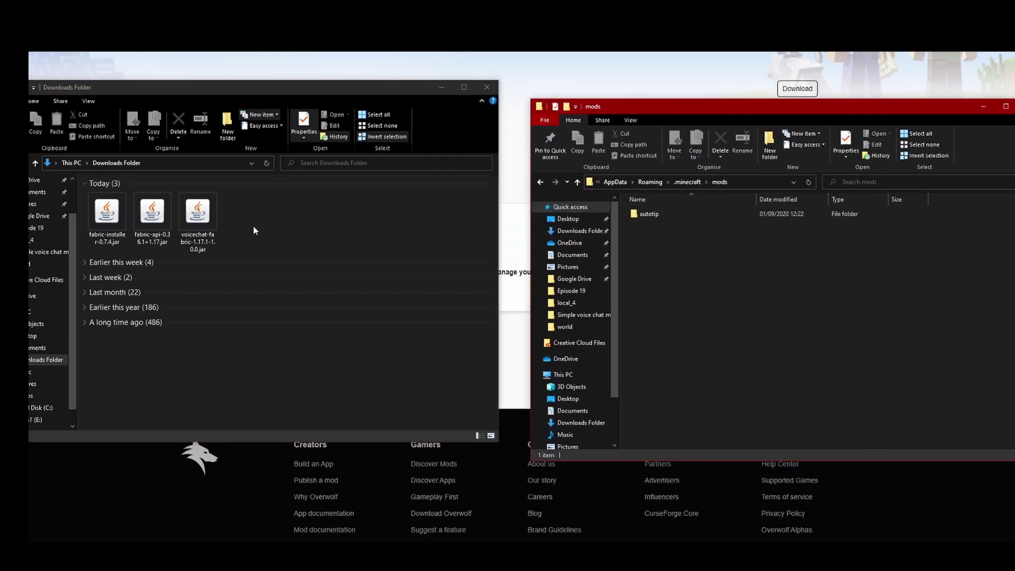
- Move voicechat-fabric-1.17.1-1.0.0.jar and fabric-api-0.36.1+1.17.jar from the Downloads Folder into the mods folder
click(212, 228)
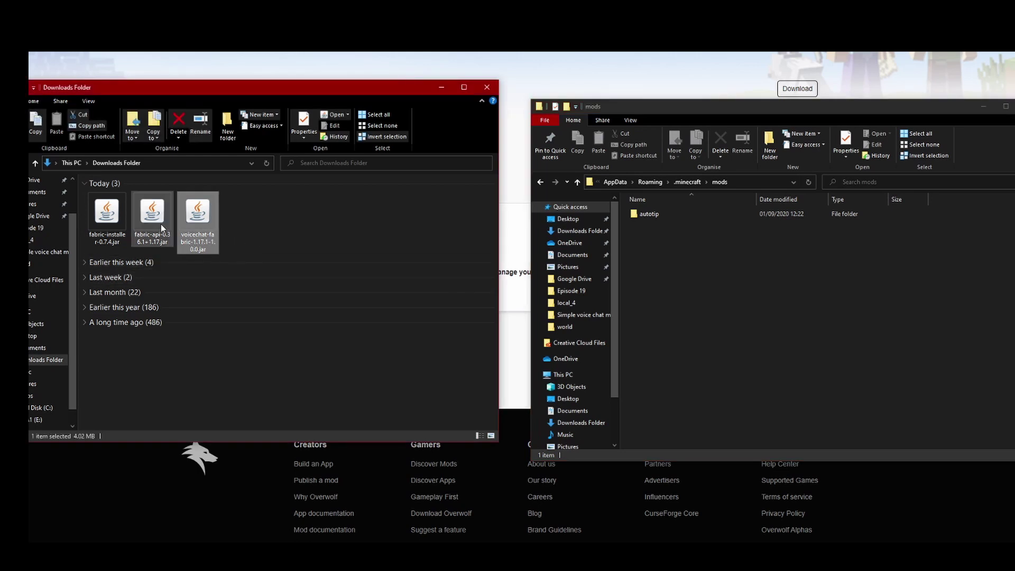
ctrl+click(160, 240)
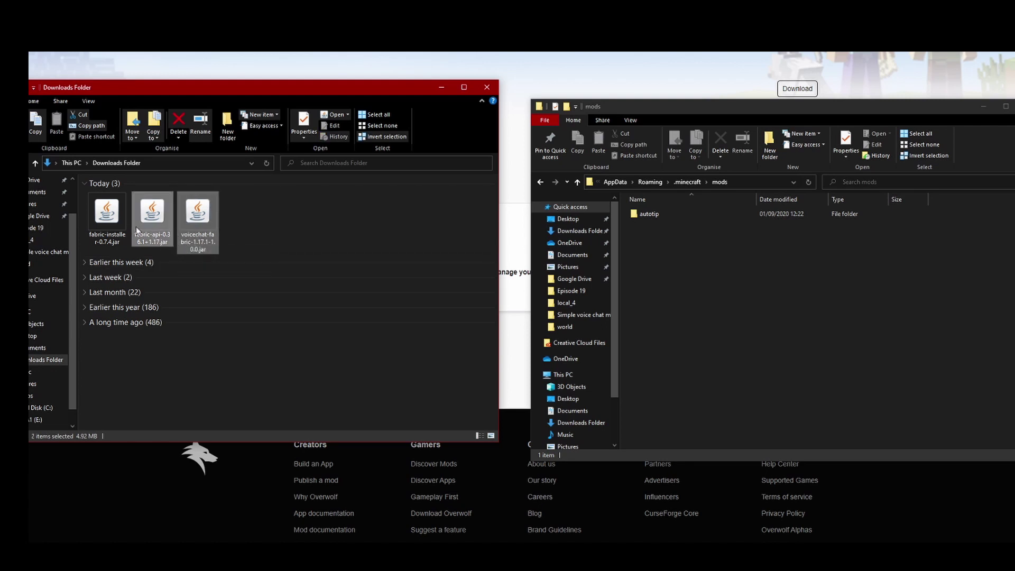
key(ctrl+x)
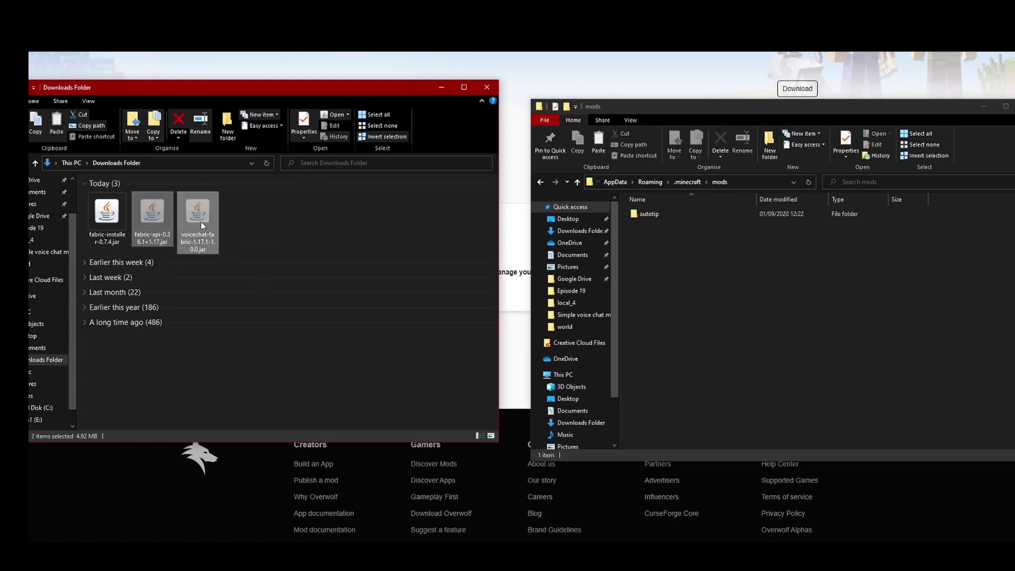
click(708, 262)
key(ctrl+v)
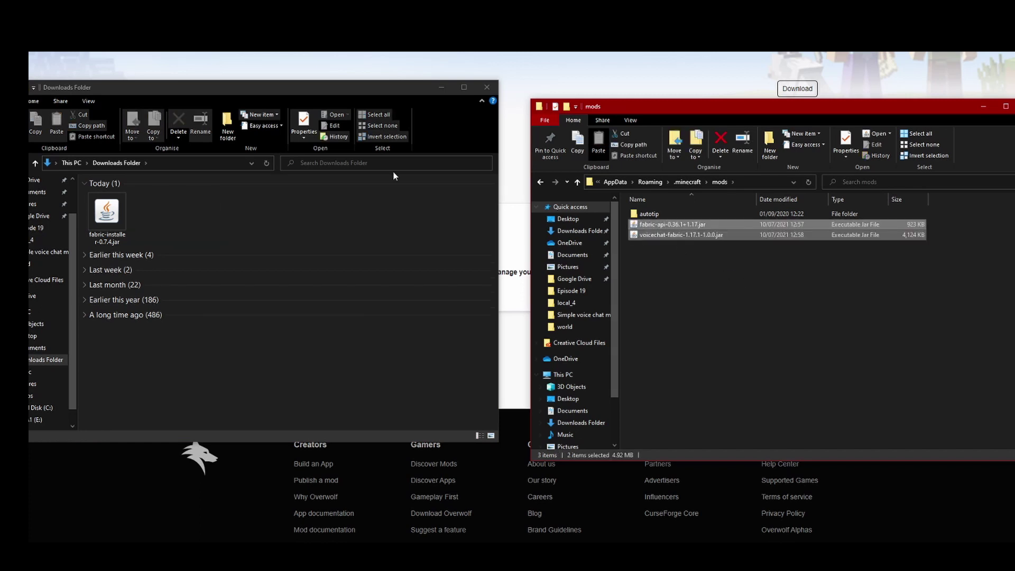
click(225, 233)
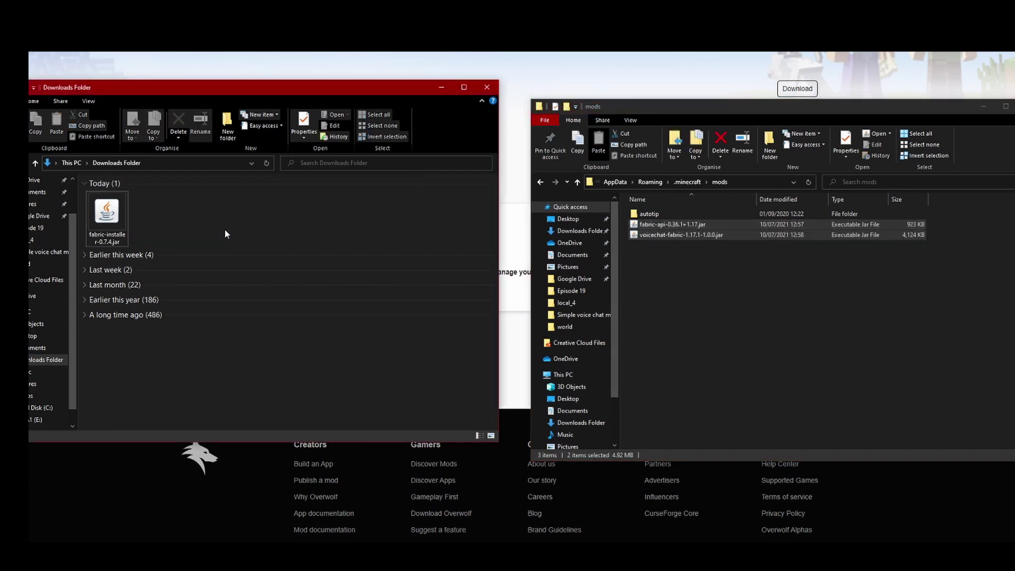
click(748, 306)
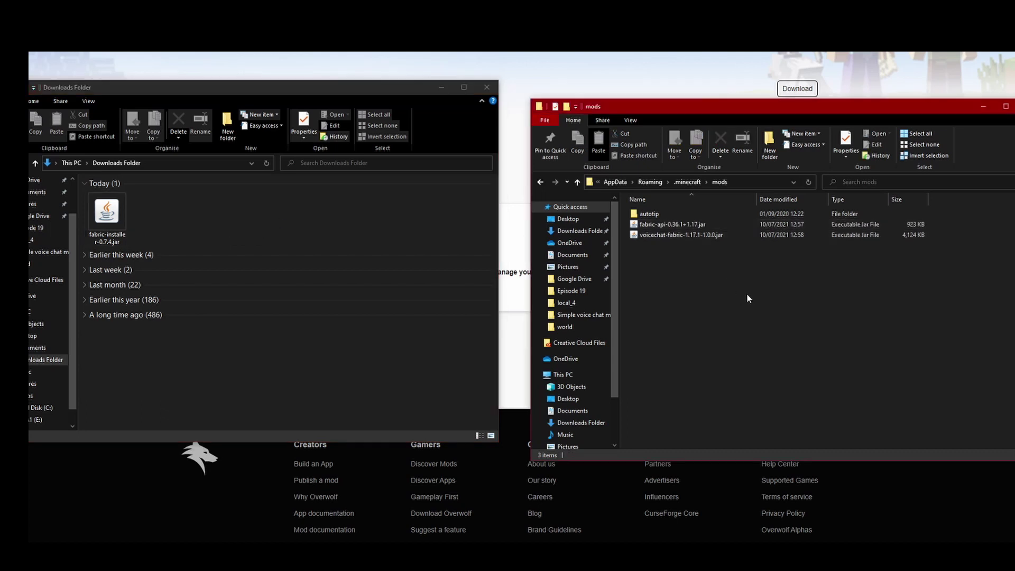
drag(742, 289, 641, 232)
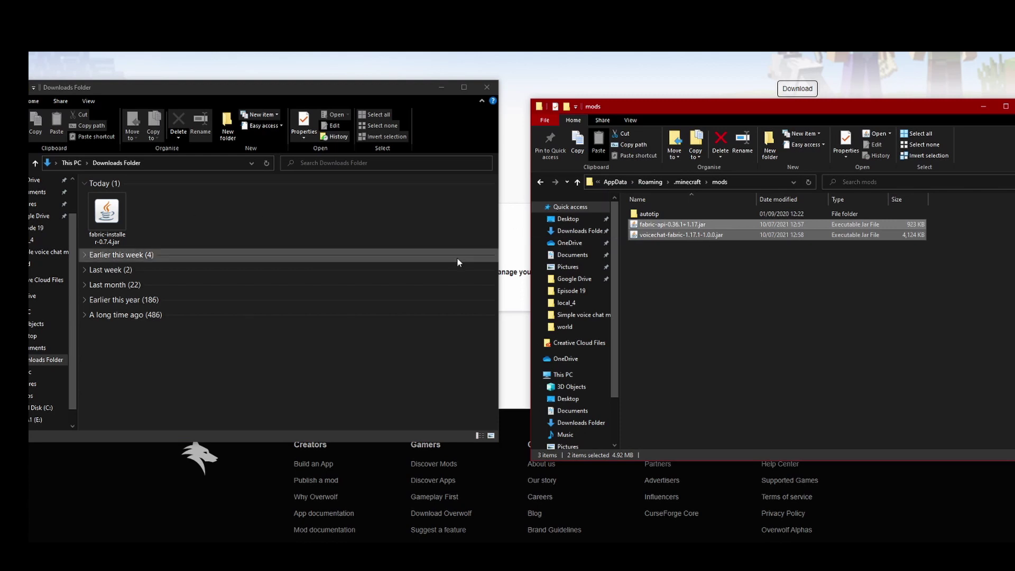
click(769, 284)
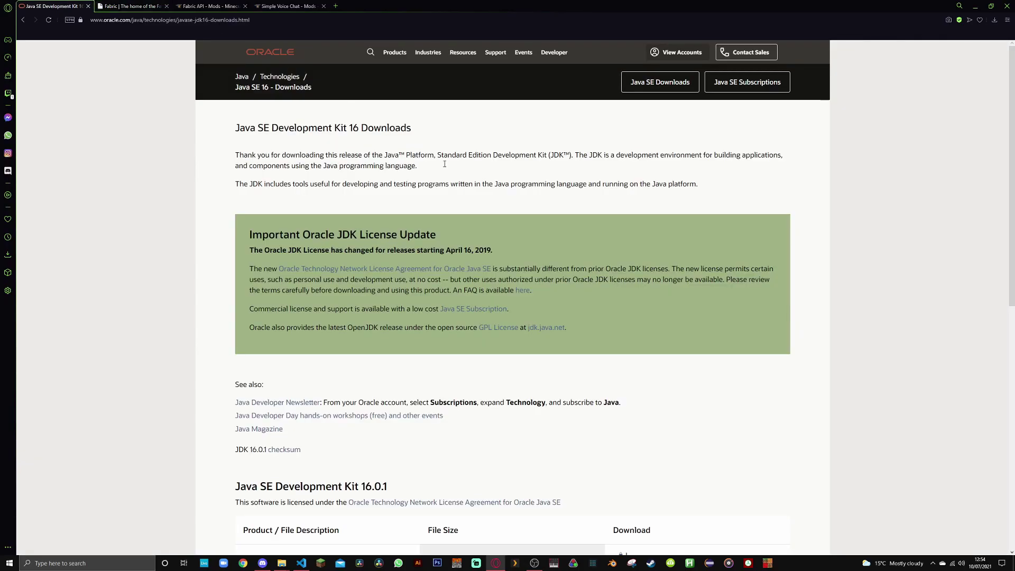
- Locate the Windows x64 Installer jdk-16.0.1_windows-x64_bin.exe on Oracle's Java SE Development Kit 16 downloads page
scroll(439, 317, down, 9)
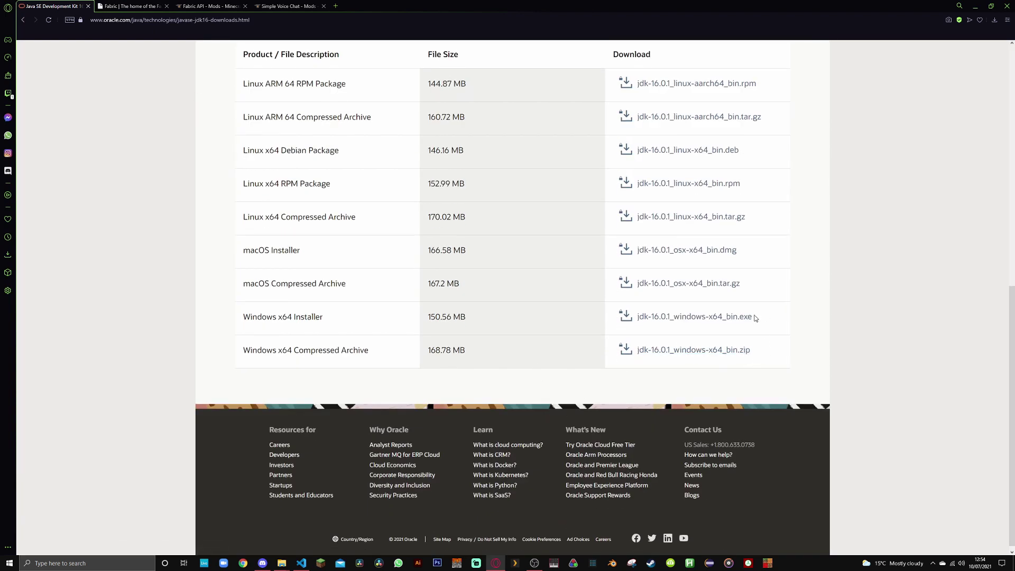
drag(756, 318, 802, 318)
click(804, 318)
scroll(758, 364, up, 1)
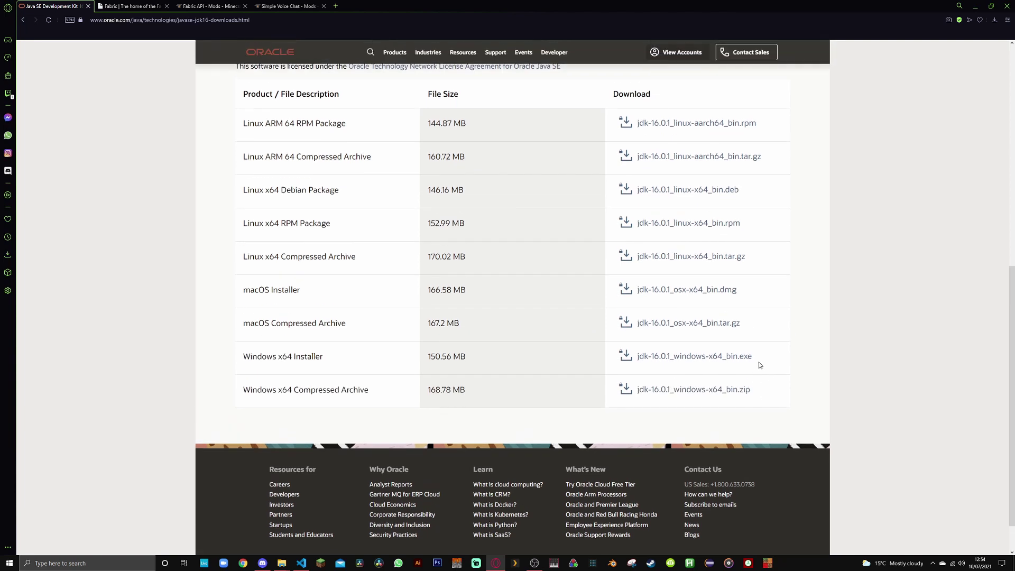
click(702, 360)
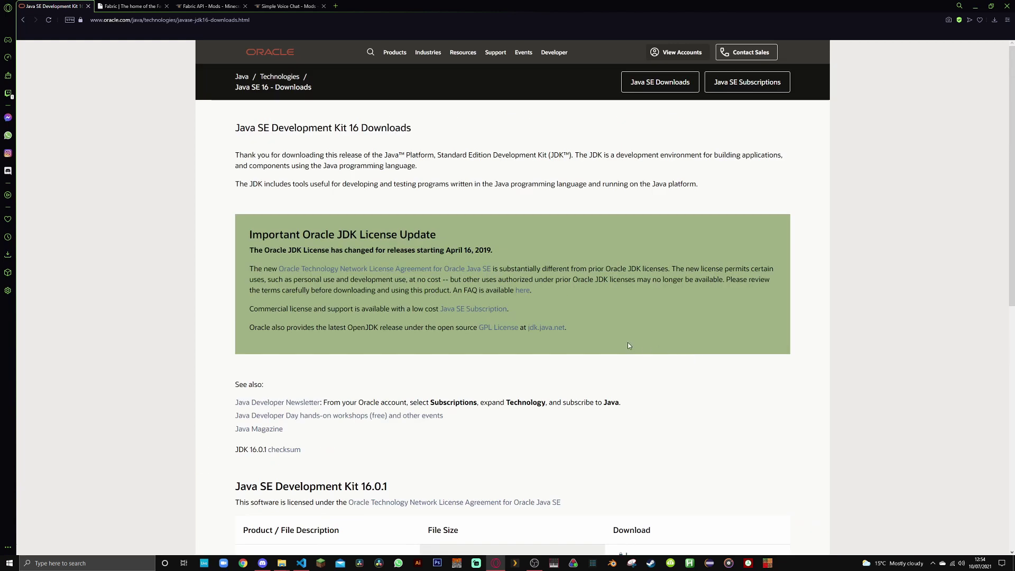
scroll(716, 329, down, 7)
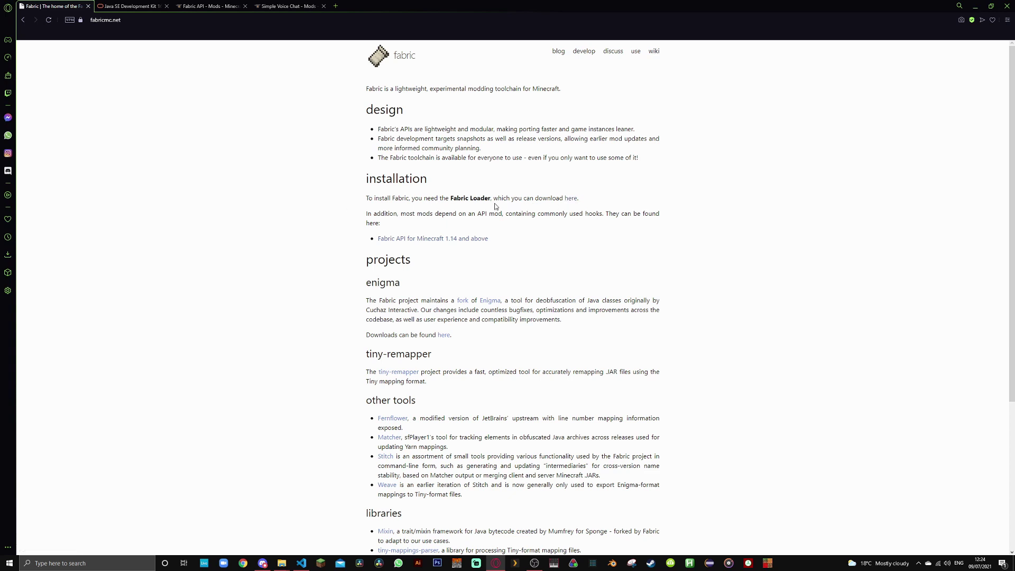
- Download the Universal/.JAR Fabric installer from the Fabric site and save it as fabric-installer-0.7.4.jar in the Downloads Folder
click(572, 198)
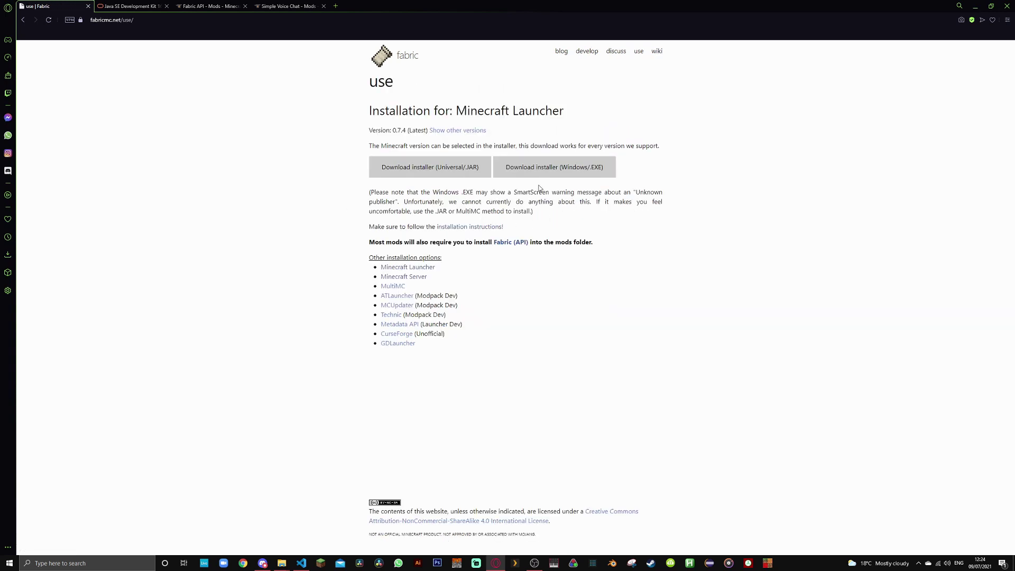
click(455, 174)
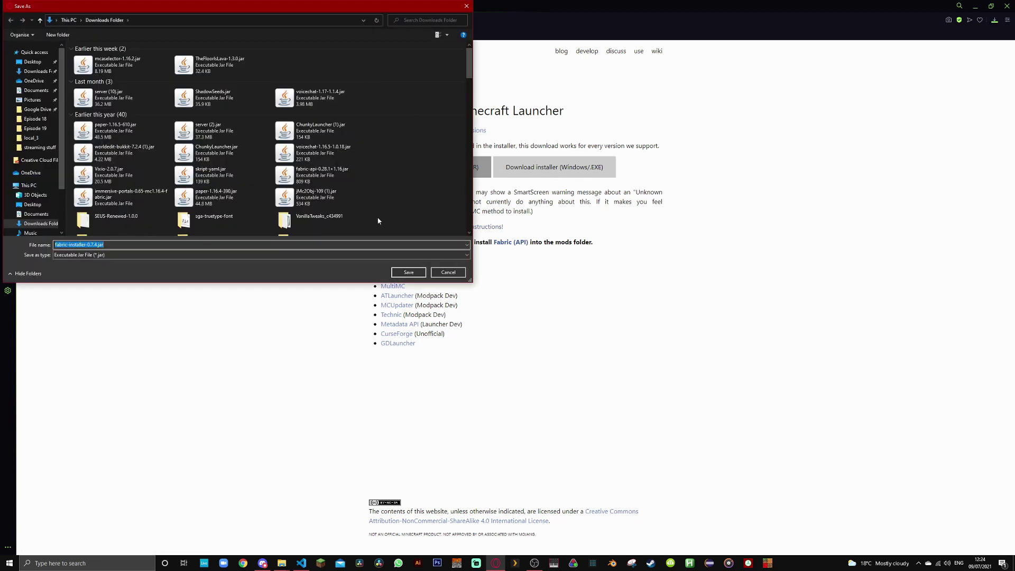
click(409, 272)
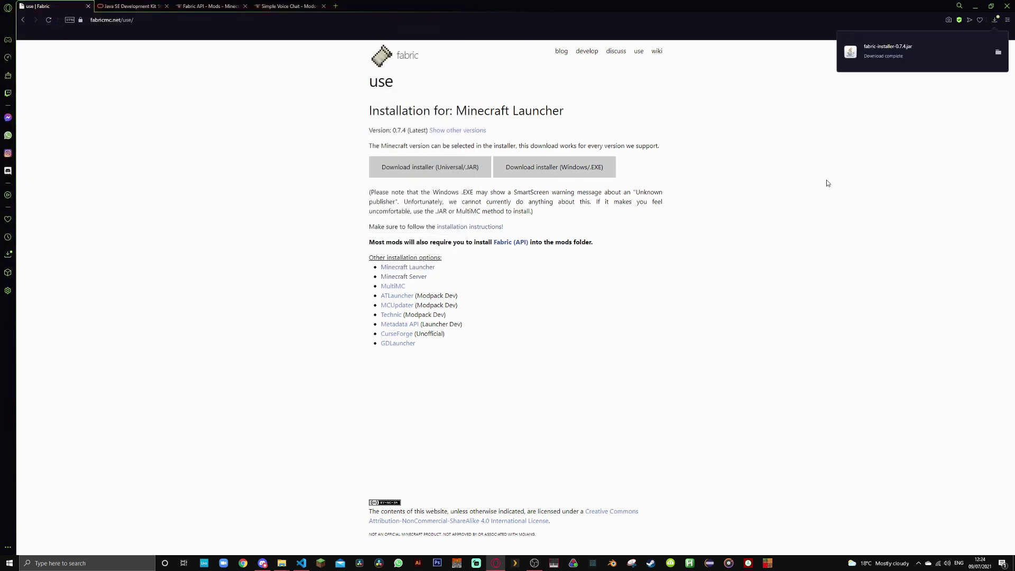
- Bring up the Downloads Folder window beside the installer page and launch fabric-installer-0.7.4.jar
mouse_move(282, 563)
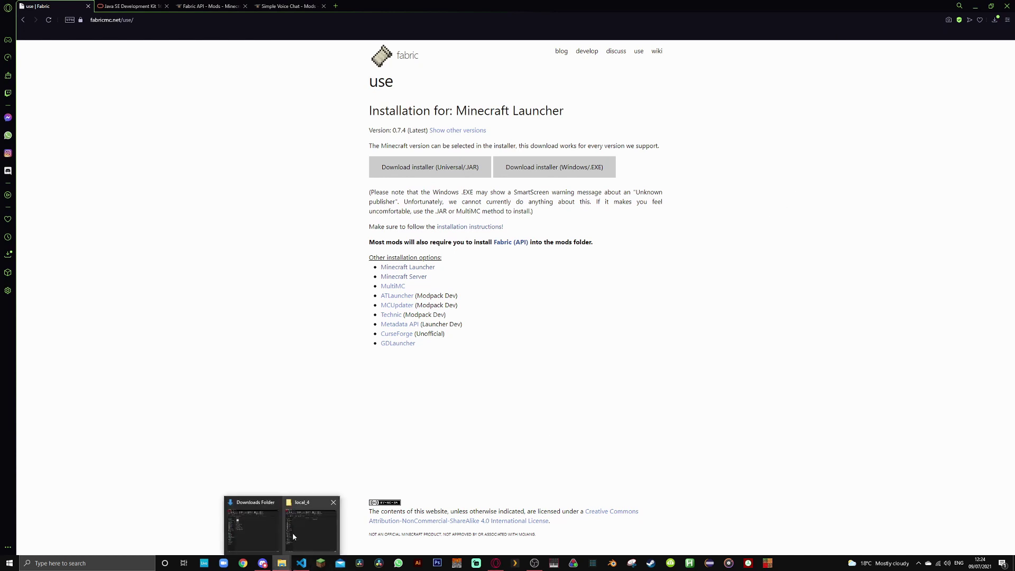
click(266, 528)
drag(239, 104, 488, 59)
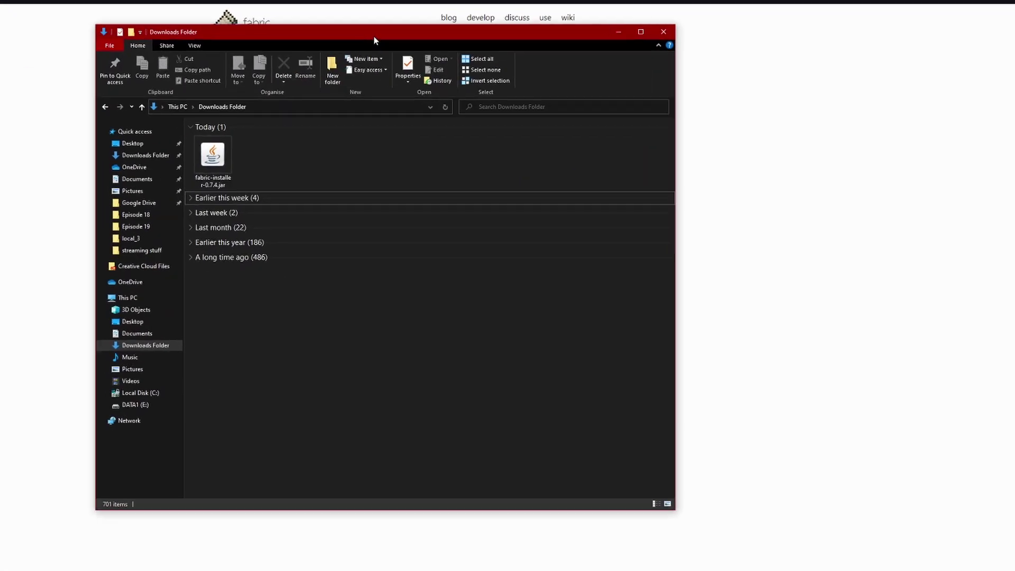
drag(151, 9, 492, 37)
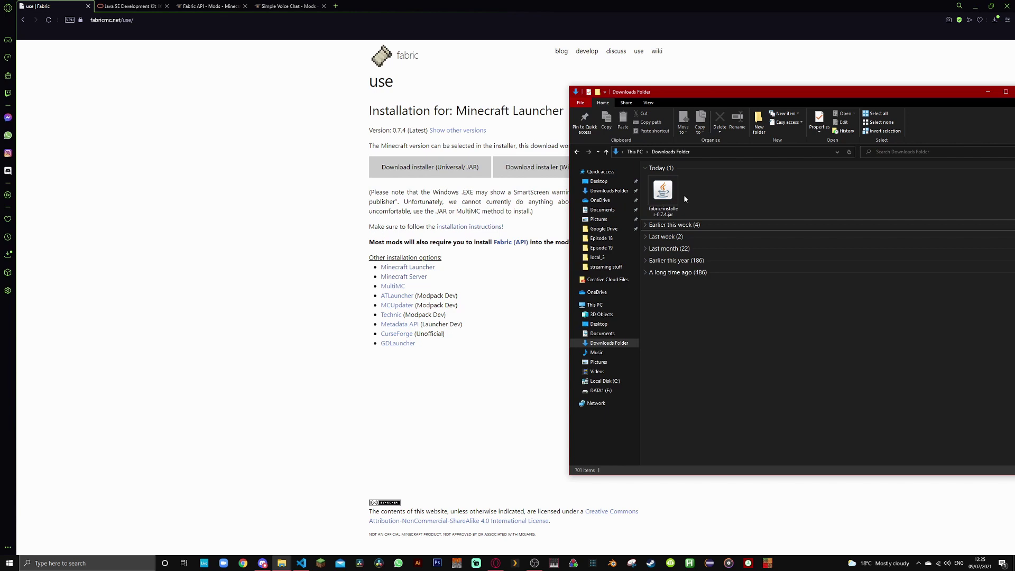
click(670, 198)
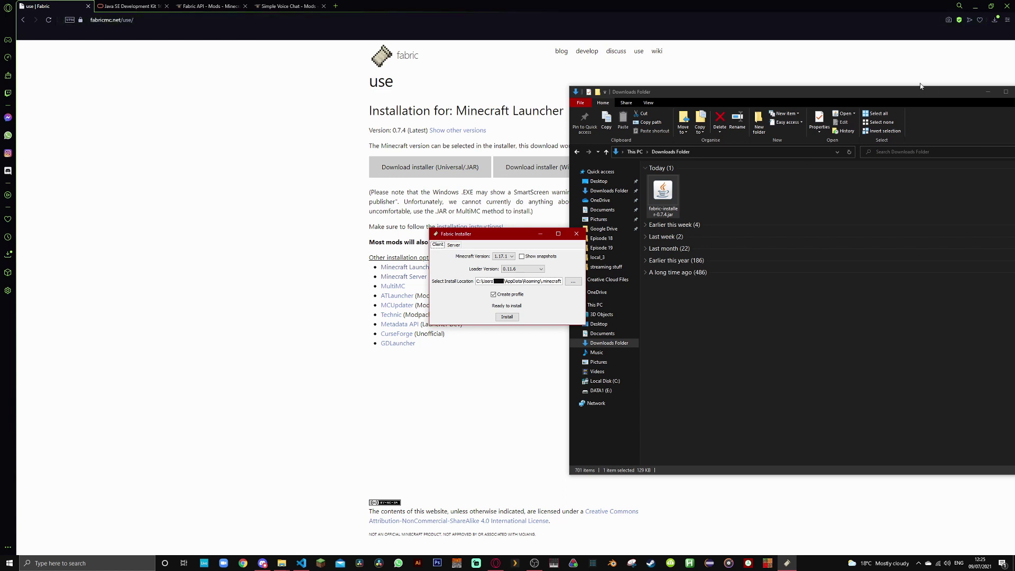
click(703, 208)
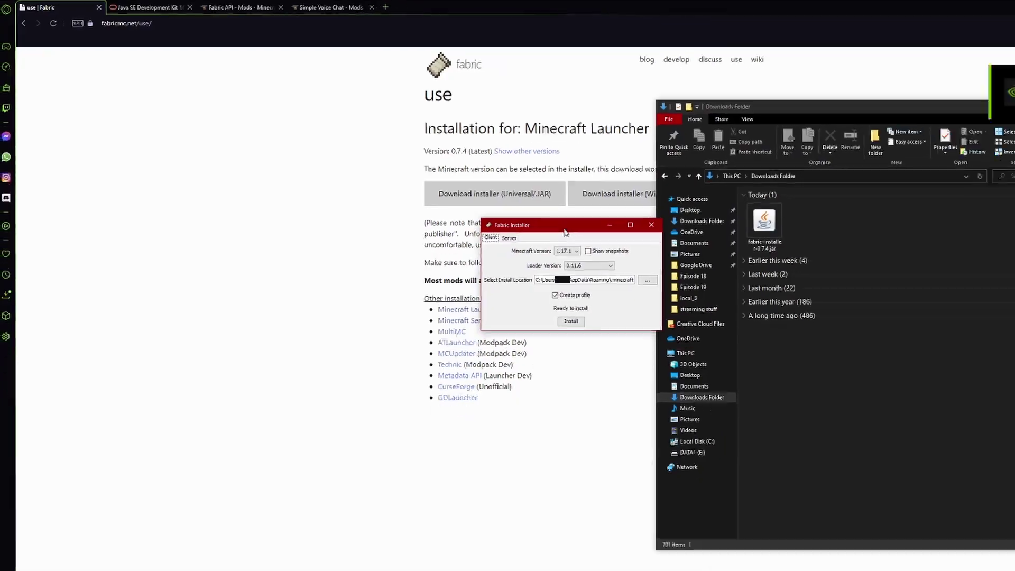
- Install the Fabric server for Minecraft 1.17.1 with loader 0.11.6 in E:\Downloads Folder and generate its launch scripts
click(797, 440)
click(891, 544)
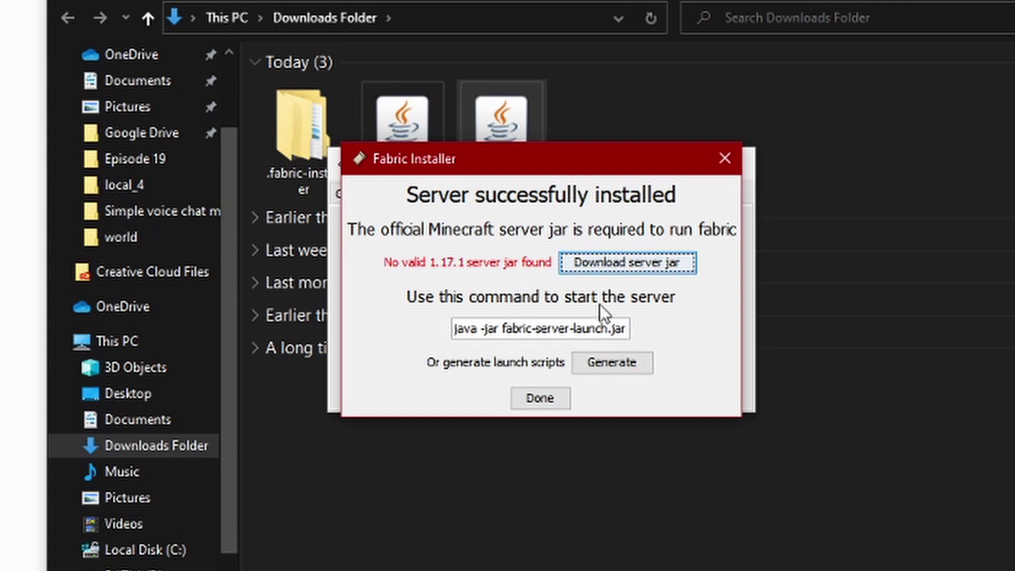
click(506, 329)
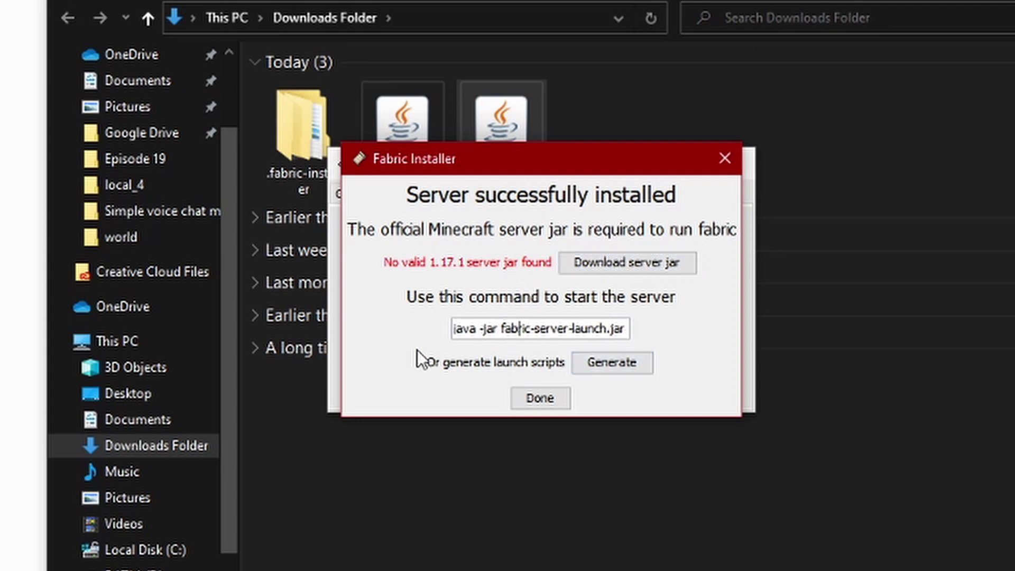
click(631, 369)
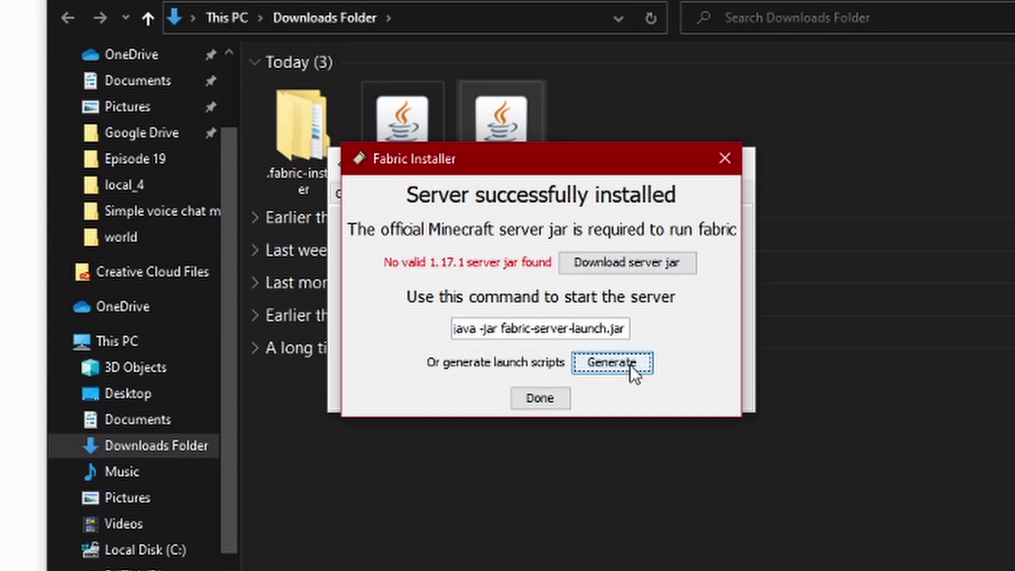
drag(594, 160, 487, 371)
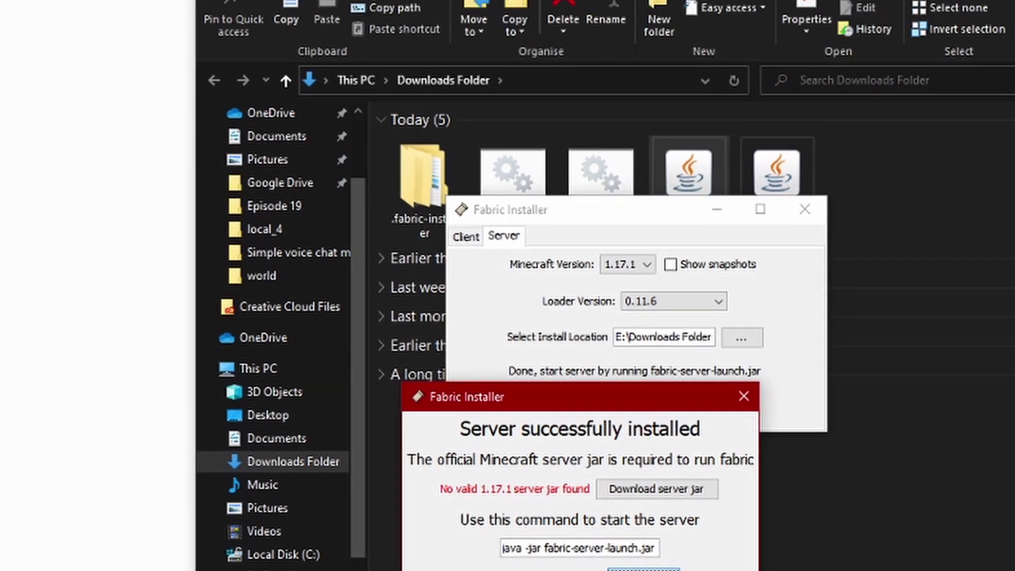
- Download the official 1.17.1 server jar through the Fabric Installer, finish the server installation and close the installer
click(516, 14)
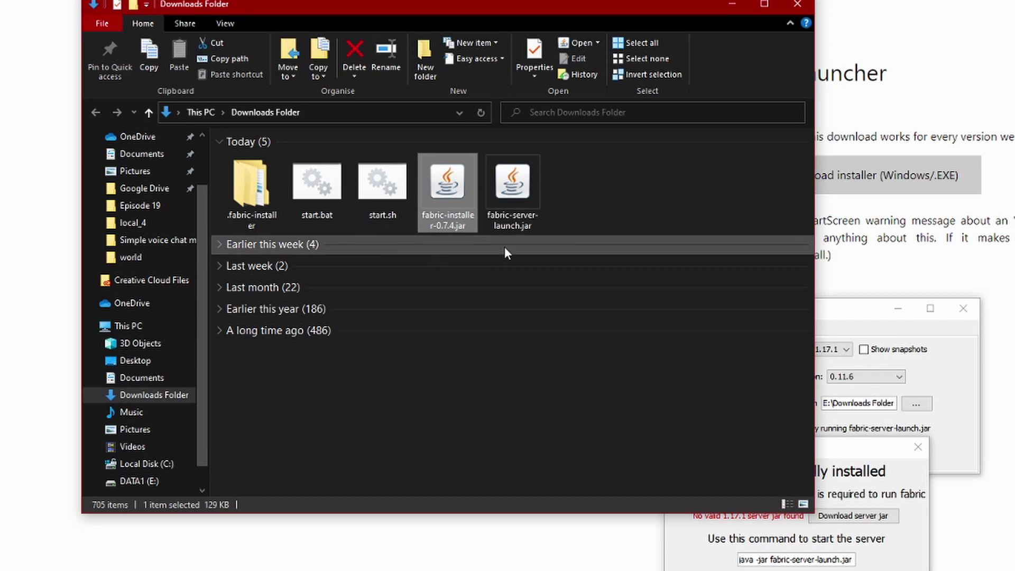
click(819, 418)
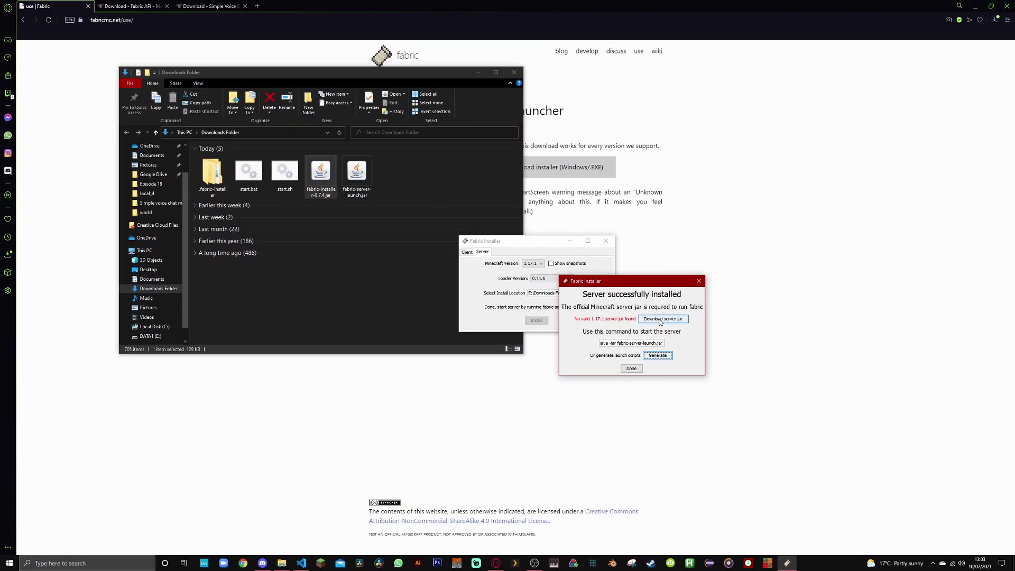
click(672, 324)
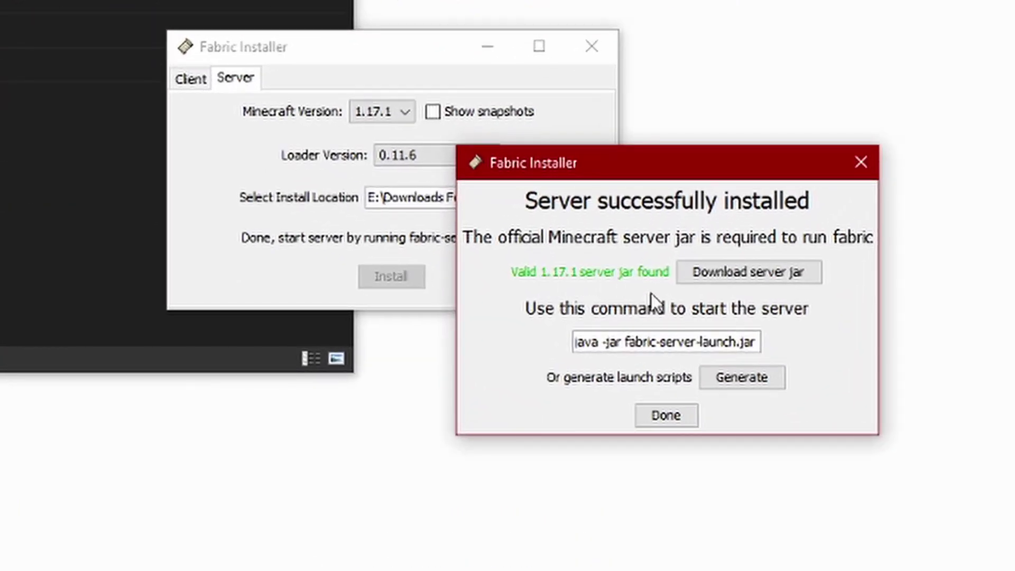
click(670, 423)
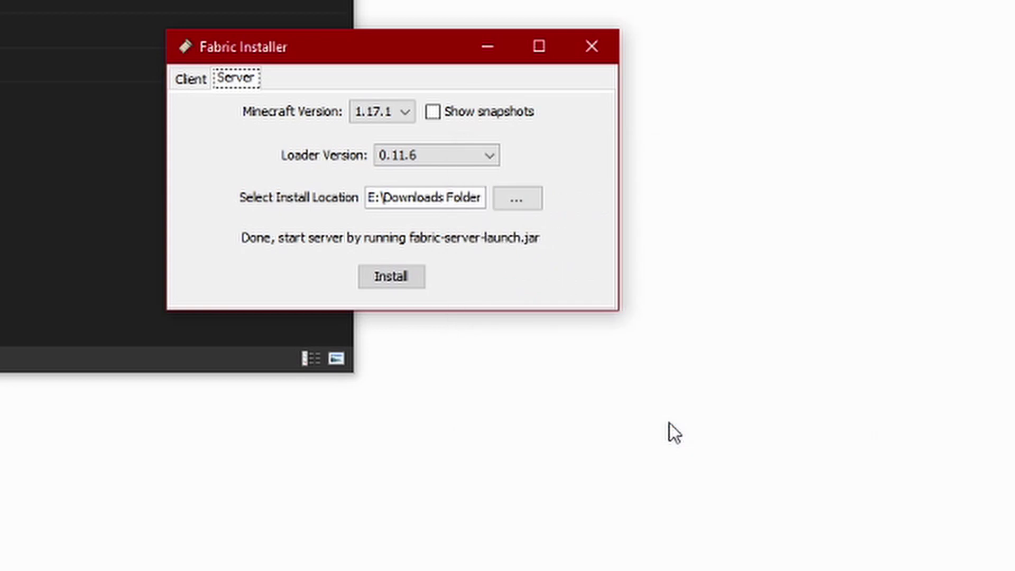
click(593, 41)
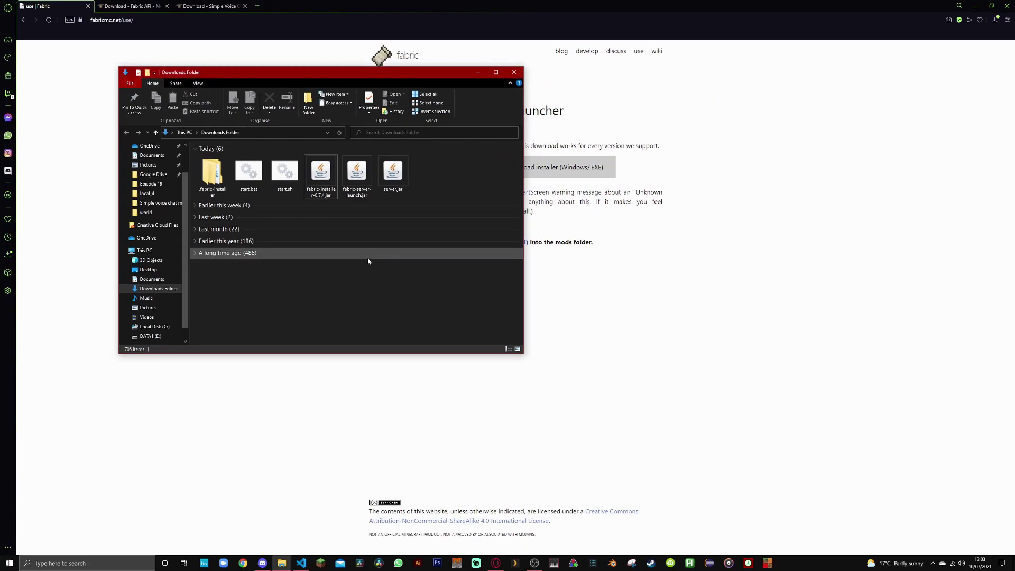
- Place the empty local_4 server folder window beside the Downloads Folder and delete fabric-installer-0.7.4.jar from the downloads
click(282, 563)
click(273, 542)
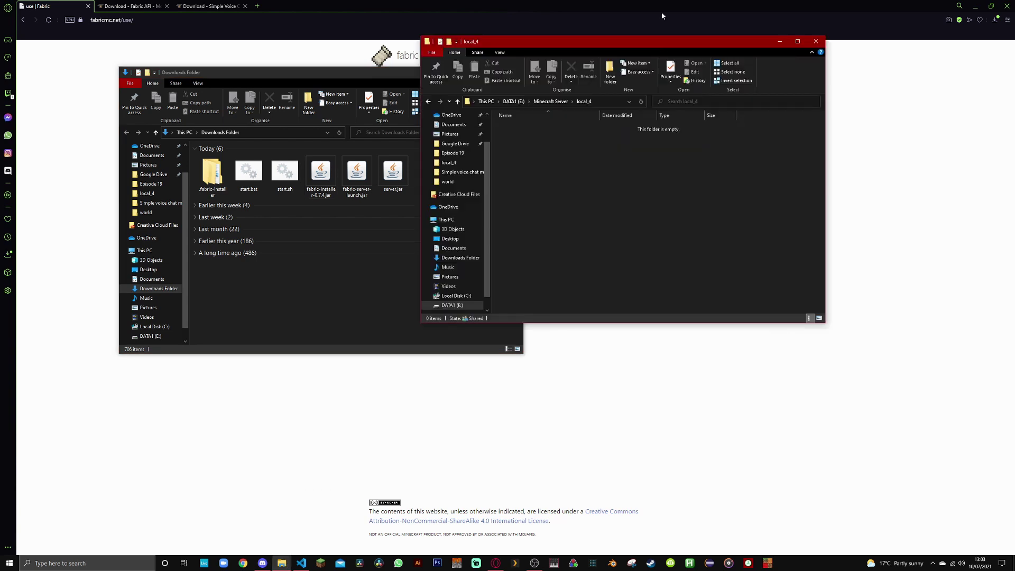
drag(621, 42, 732, 59)
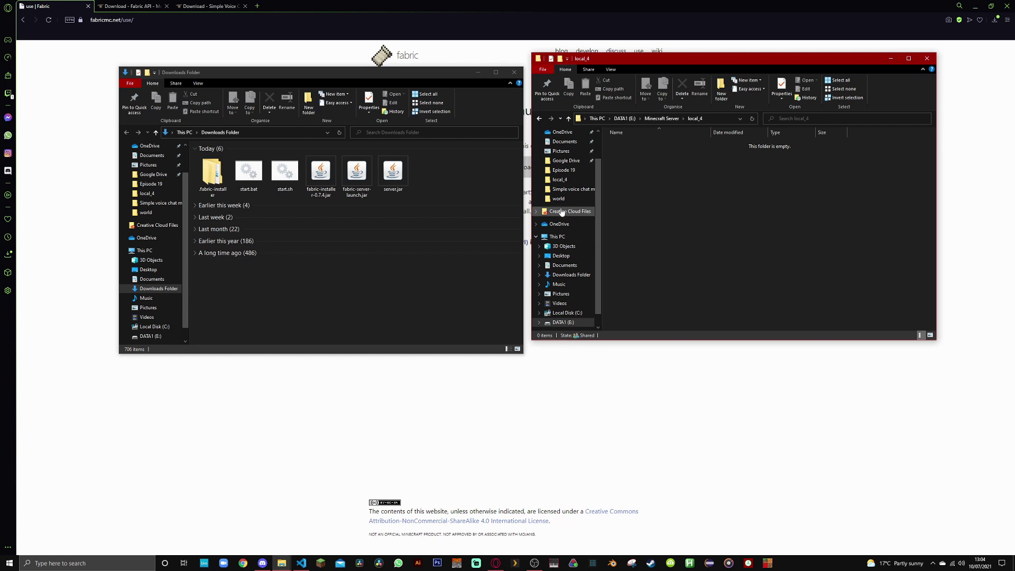
click(486, 173)
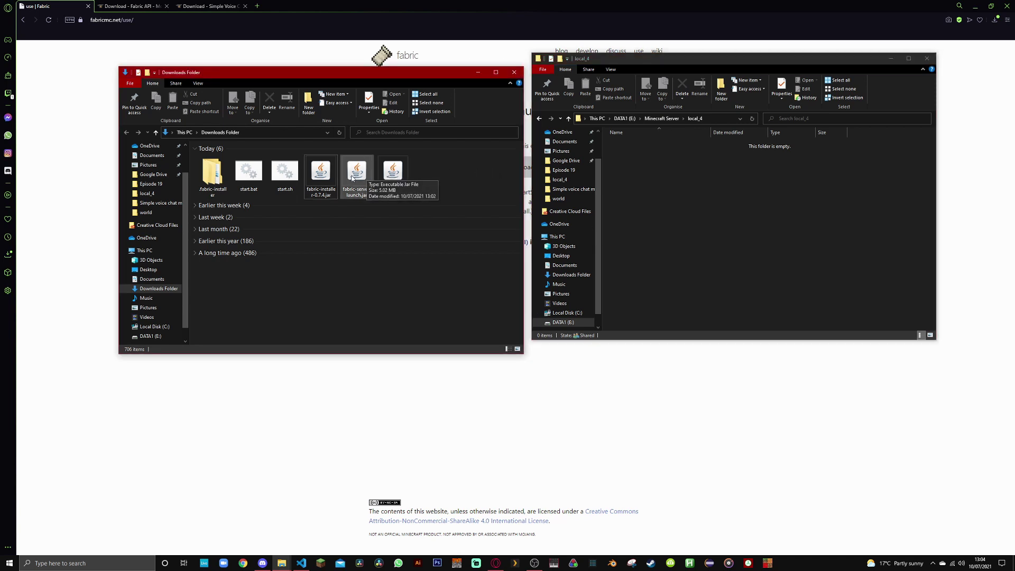
click(321, 174)
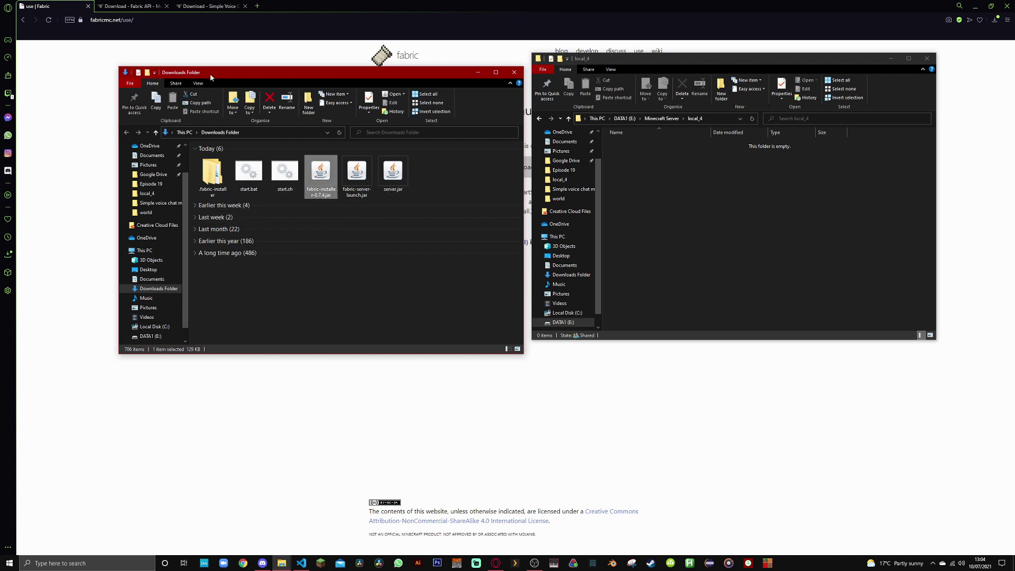
key(Delete)
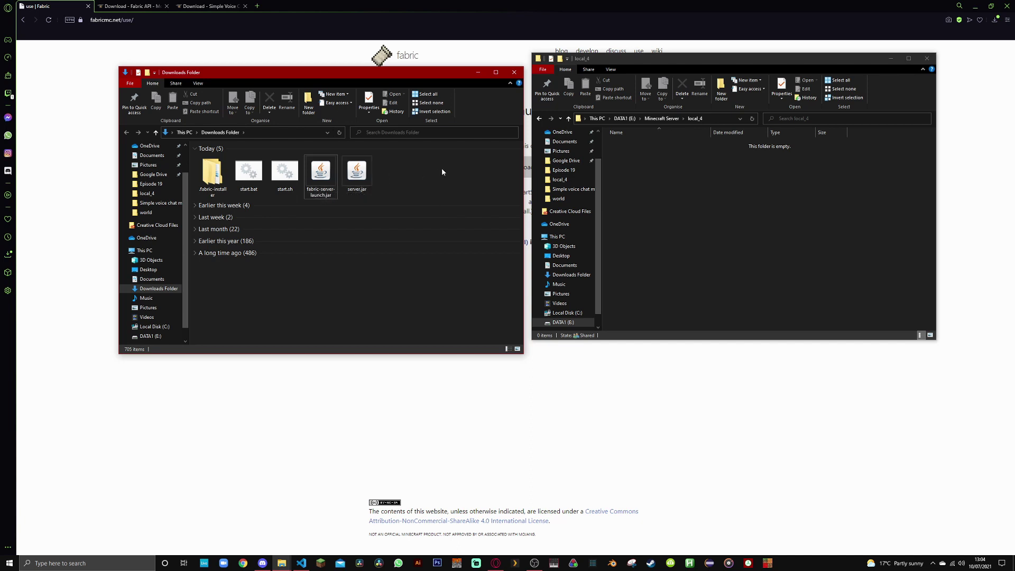
- Move start.bat, start.sh, fabric-server-launch.jar and server.jar from the Downloads Folder into the local_4 folder
drag(442, 167, 710, 194)
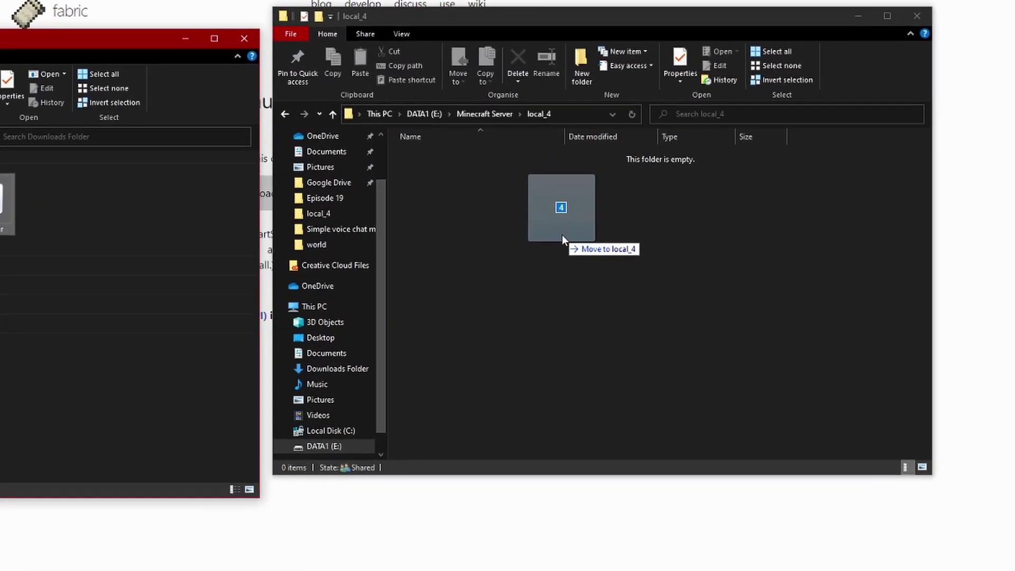
drag(562, 240, 554, 239)
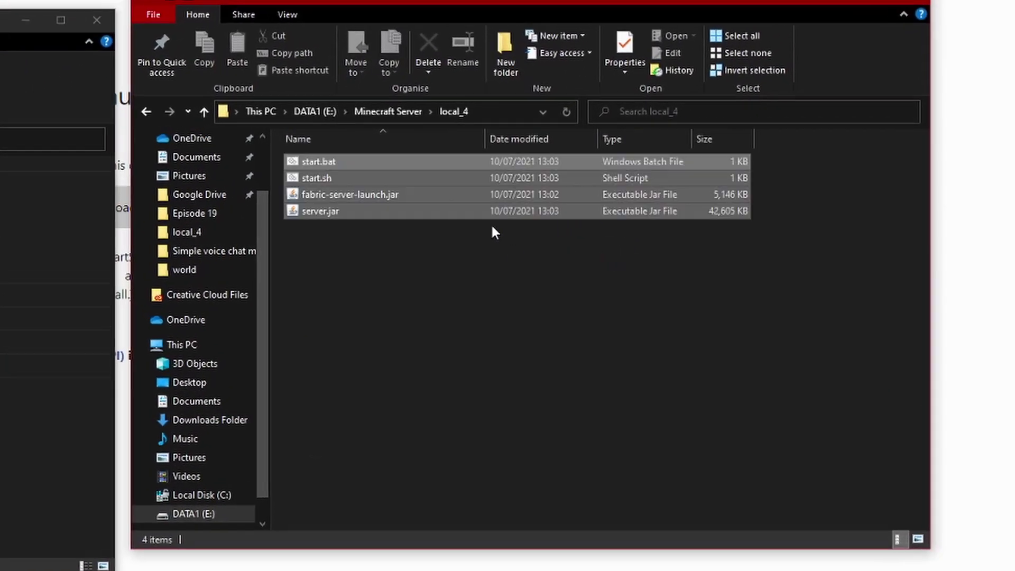
click(514, 248)
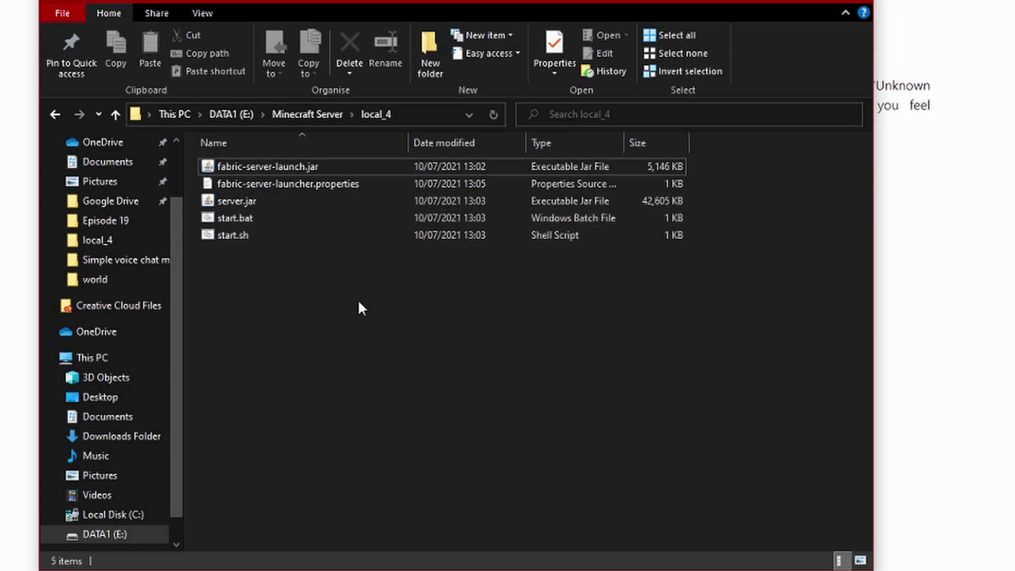
- Delete fabric-server-launcher.properties from the local_4 folder and run fabric-server-launch.jar to generate the server files
click(354, 190)
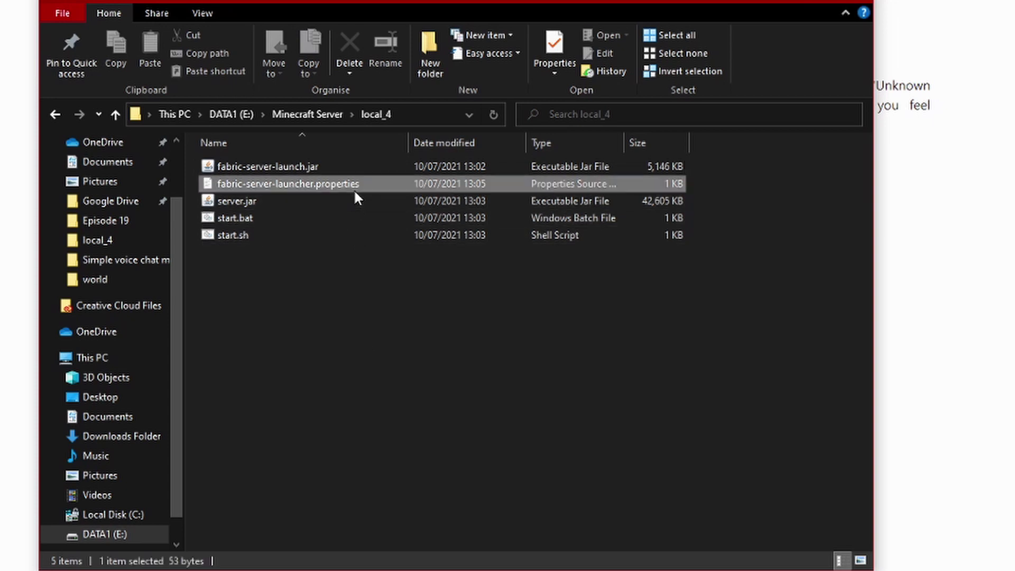
key(Delete)
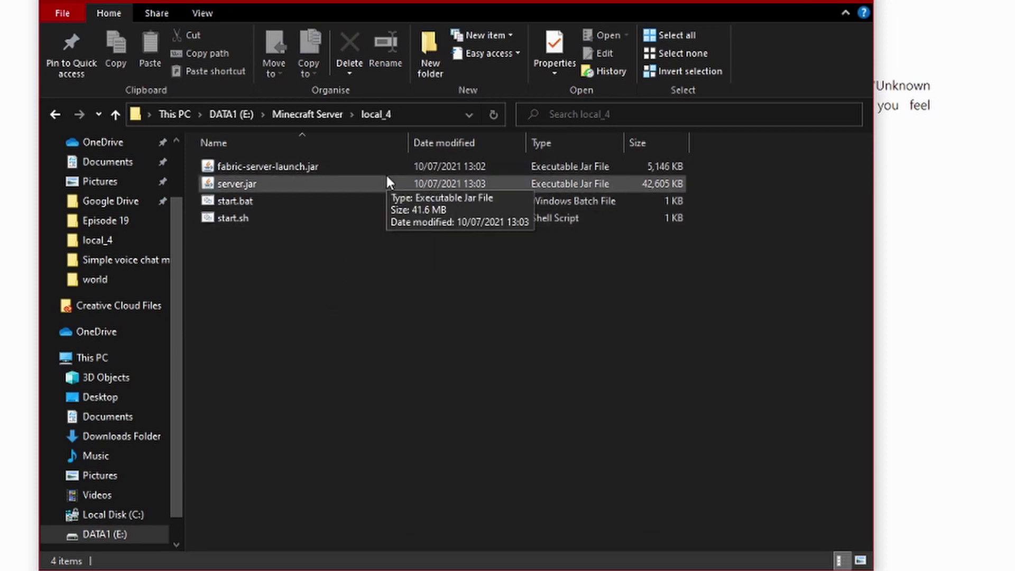
key(alt+Tab)
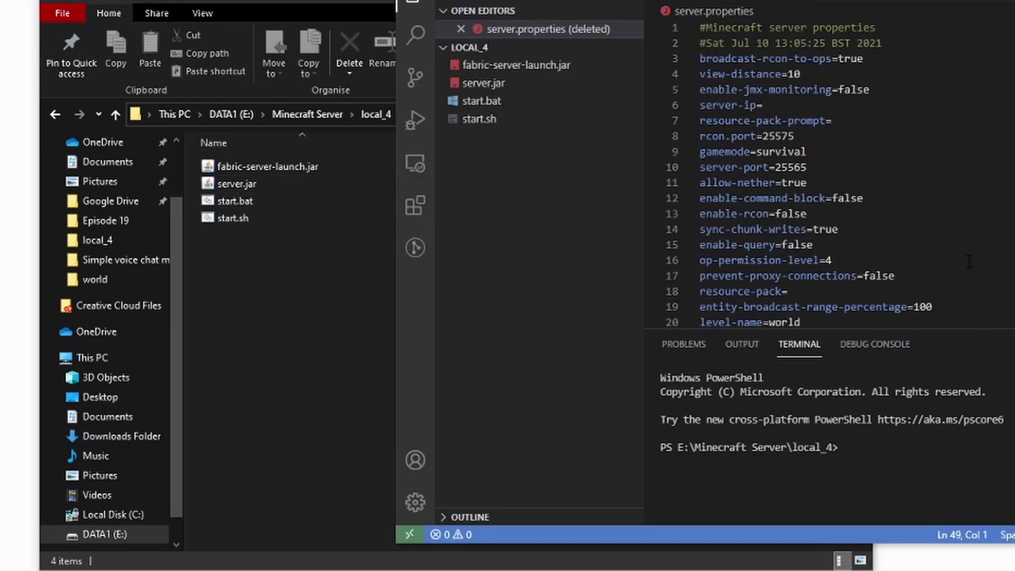
scroll(881, 170, down, 5)
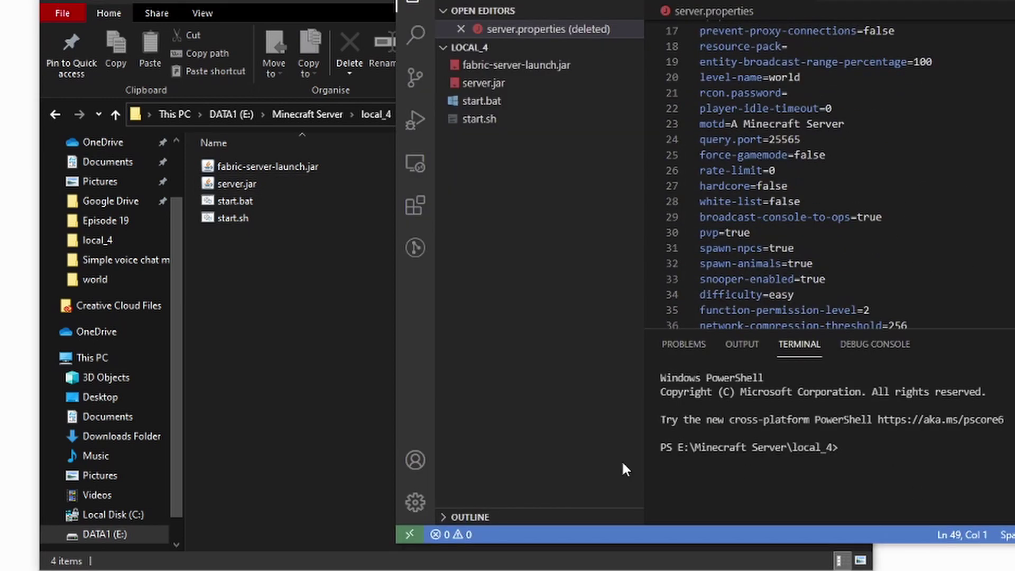
click(350, 392)
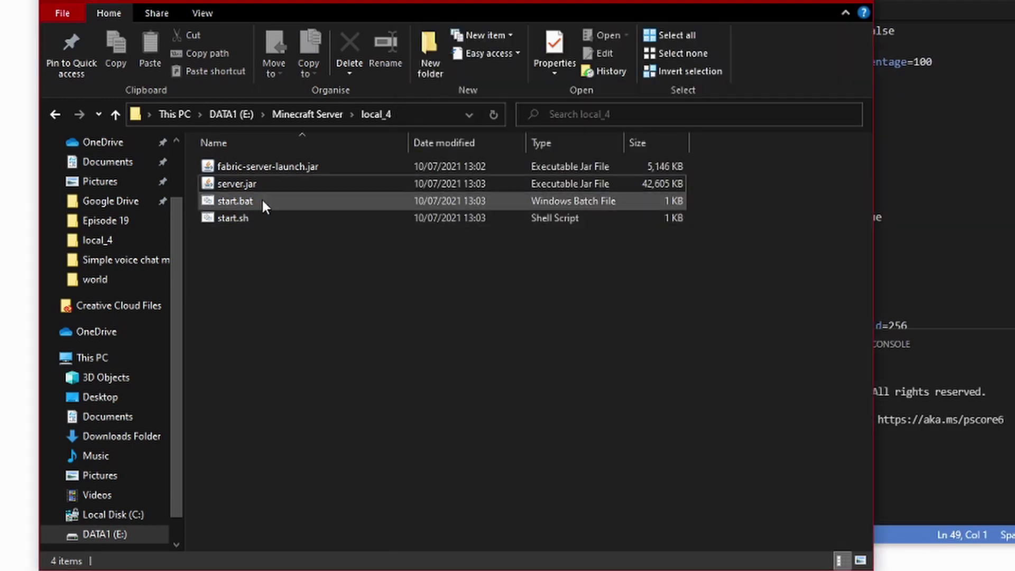
click(286, 168)
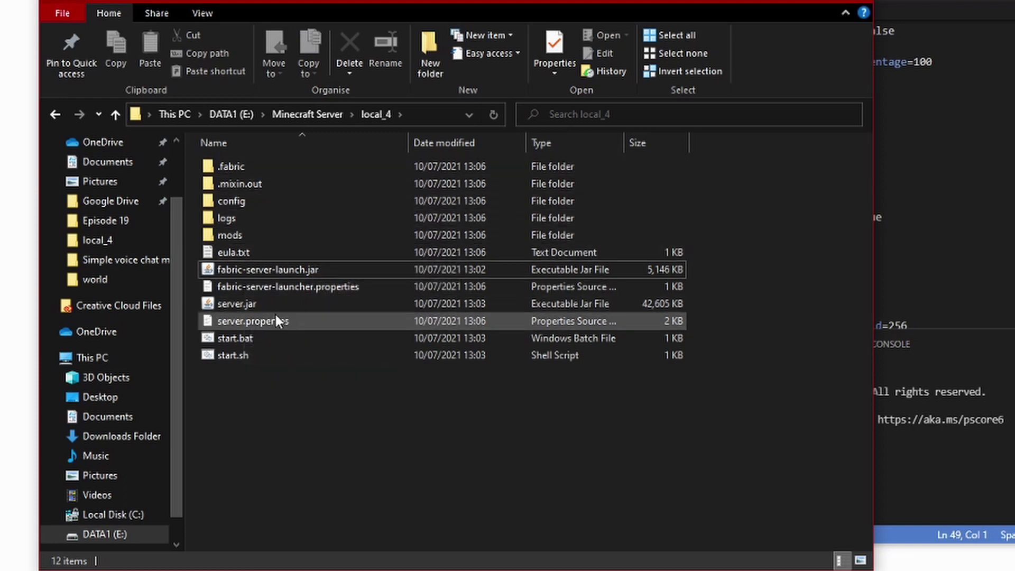
- Accept the licence agreement by setting eula=true in eula.txt, then save and close the file
double_click(256, 250)
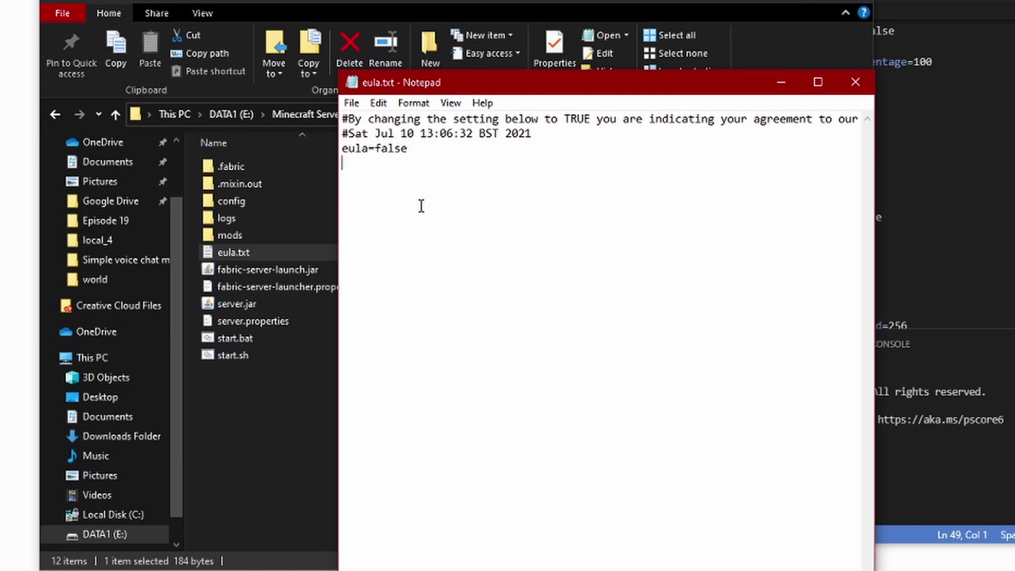
key(BackSpace)
key(BackSpace)
key(BackSpace)
key(BackSpace)
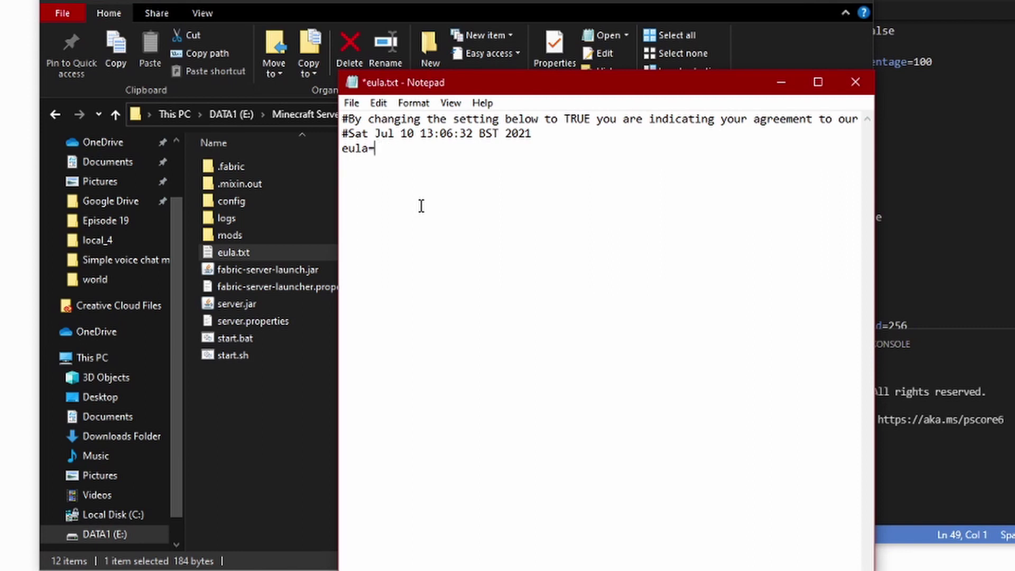
text(true)
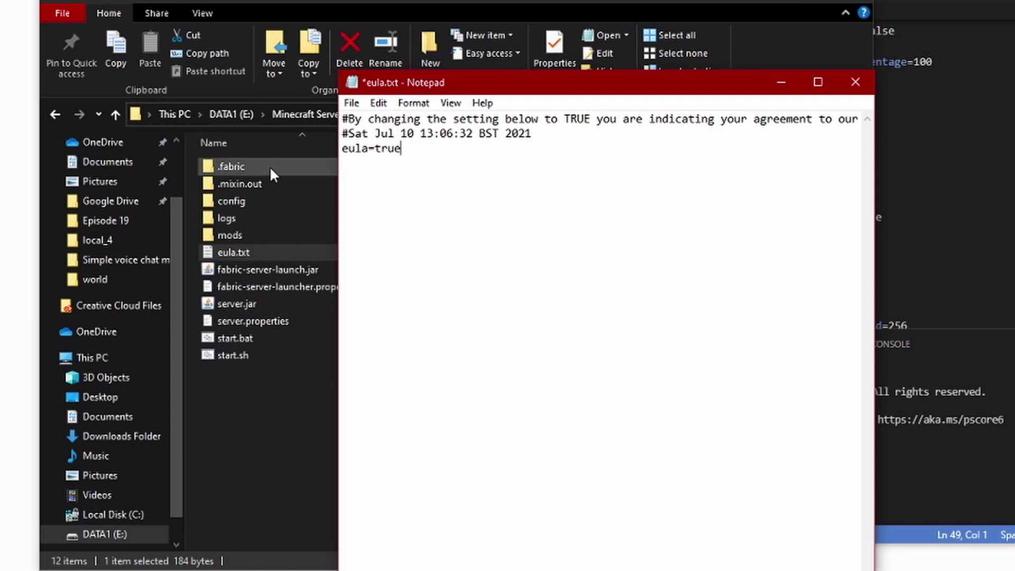
click(351, 103)
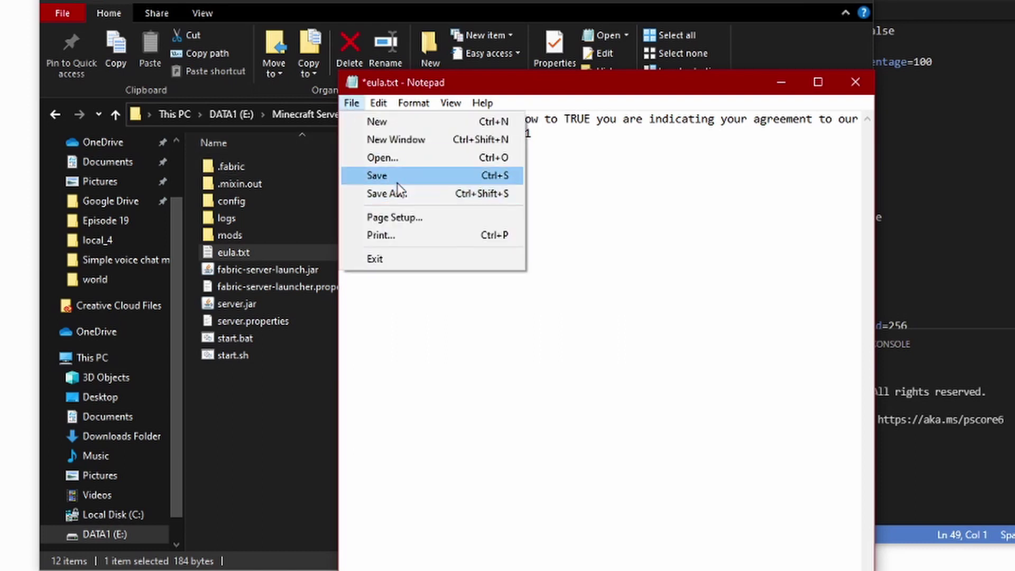
click(398, 178)
click(852, 81)
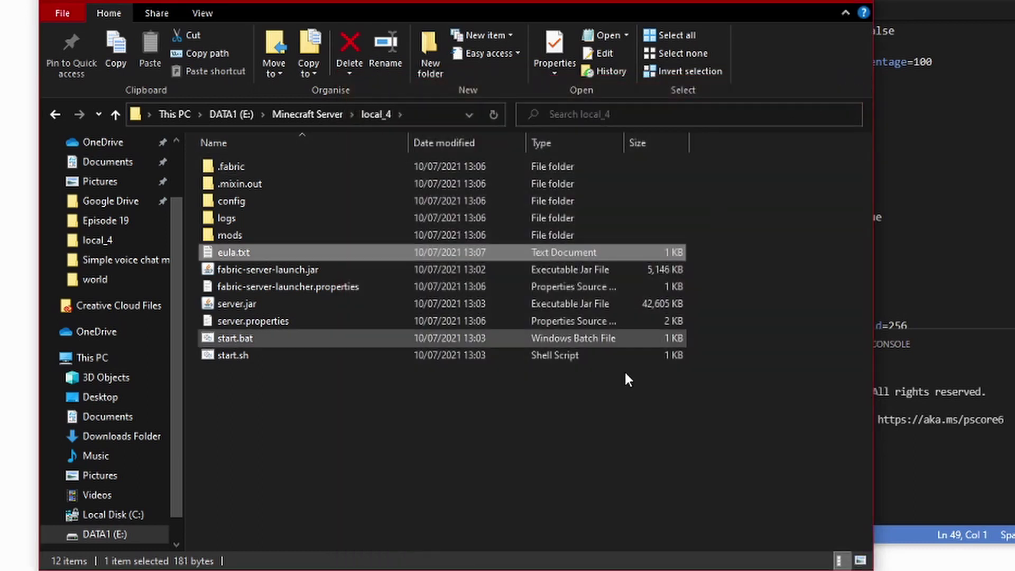
- Run fabric-server-launch.jar and place the Minecraft server window beside the local_4 folder
click(508, 363)
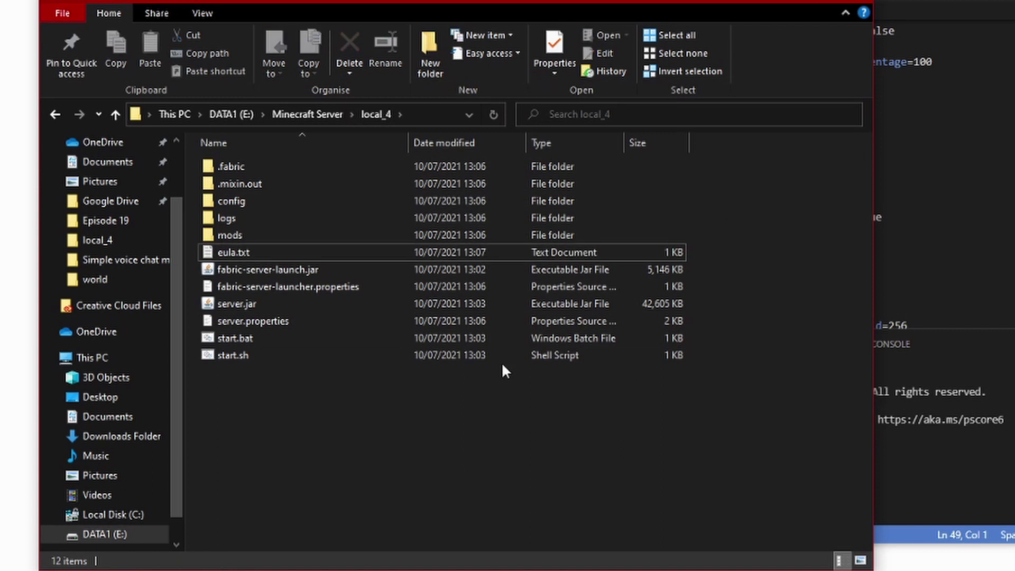
double_click(308, 277)
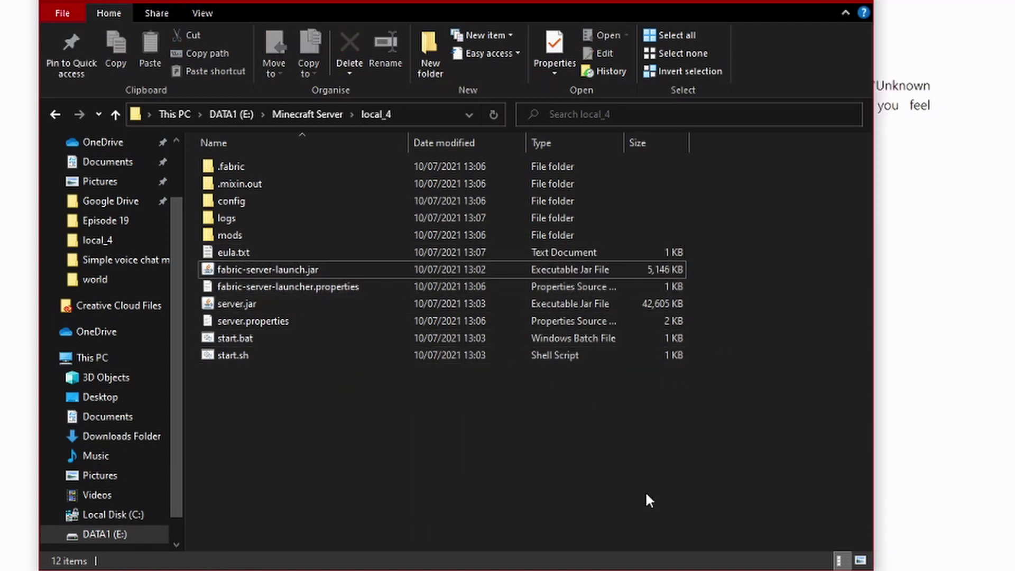
click(645, 491)
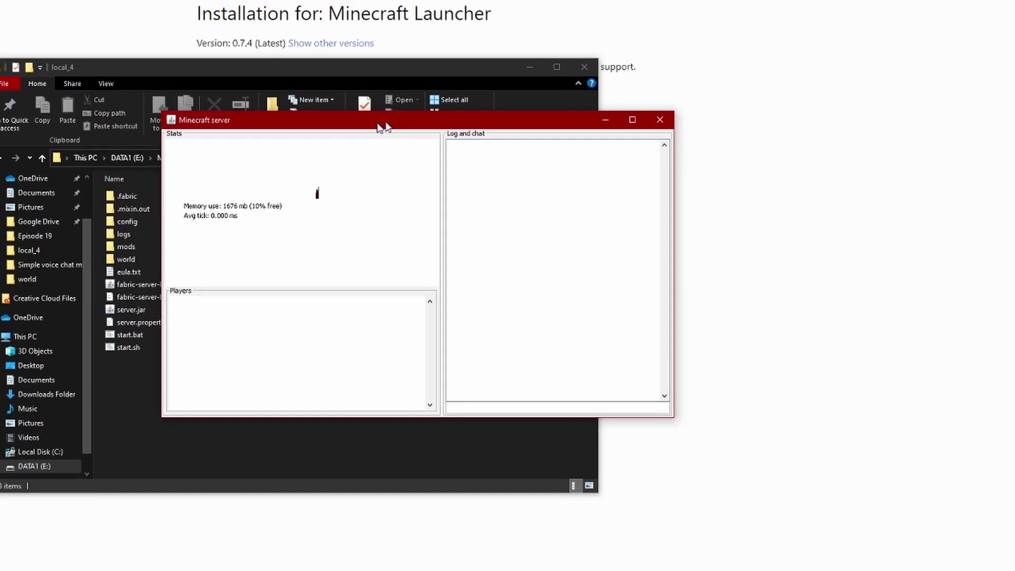
drag(379, 125, 771, 113)
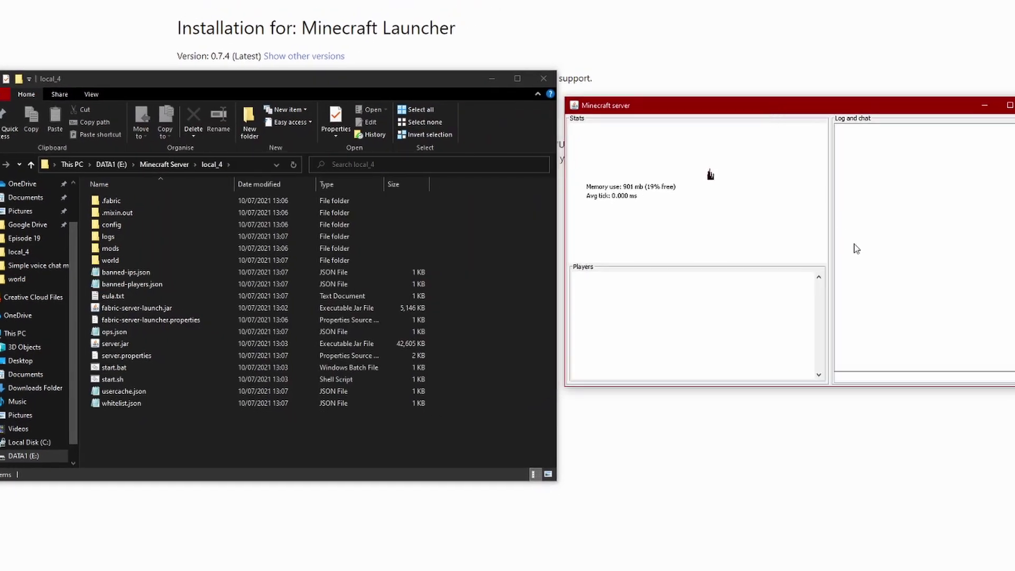
click(931, 376)
text(st)
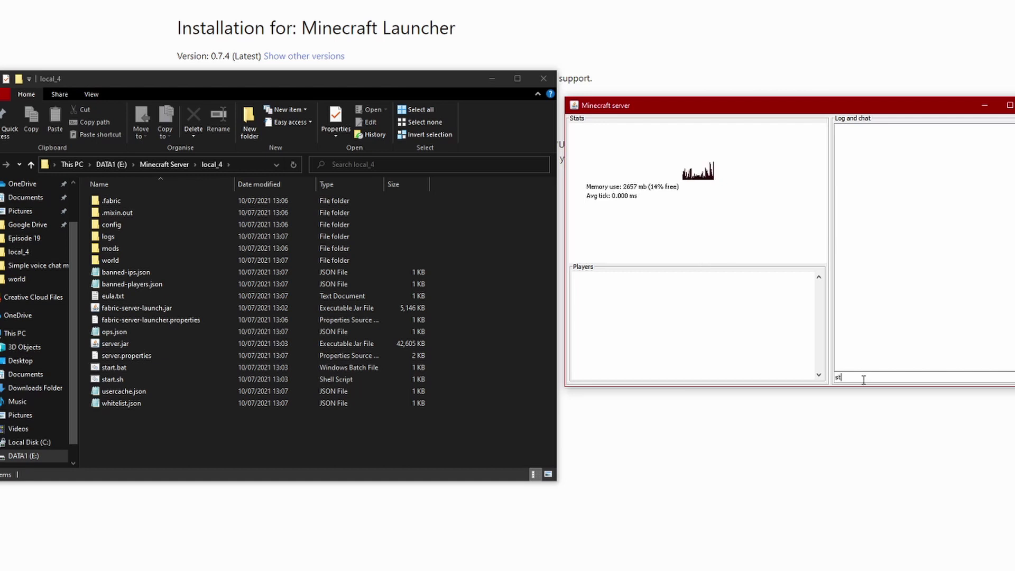
key(BackSpace)
key(BackSpace)
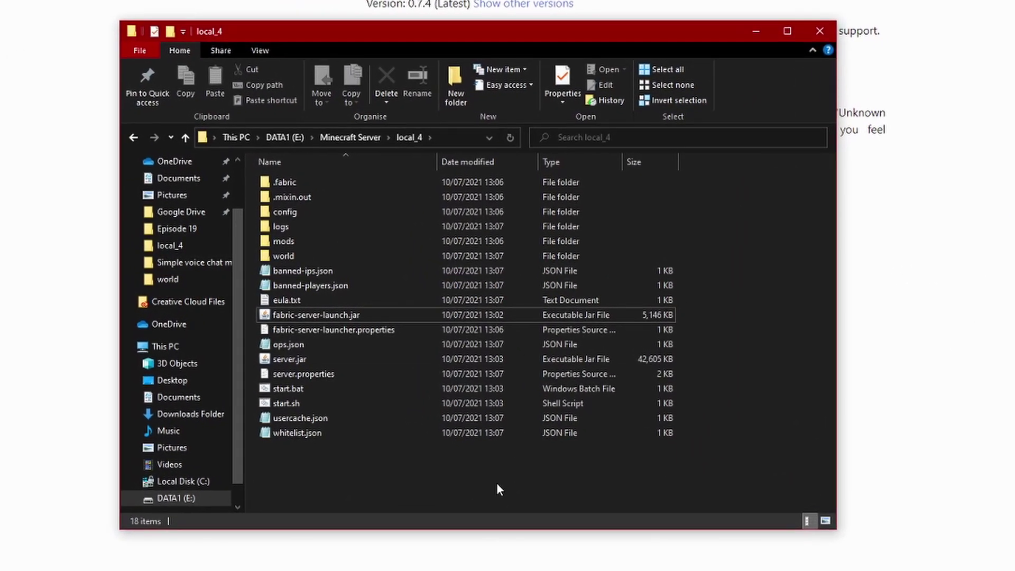
- Delete everything from the local_4 folder except fabric-server-launch.jar, server.jar, start.bat and start.sh
drag(416, 460, 379, 411)
ctrl+click(332, 374)
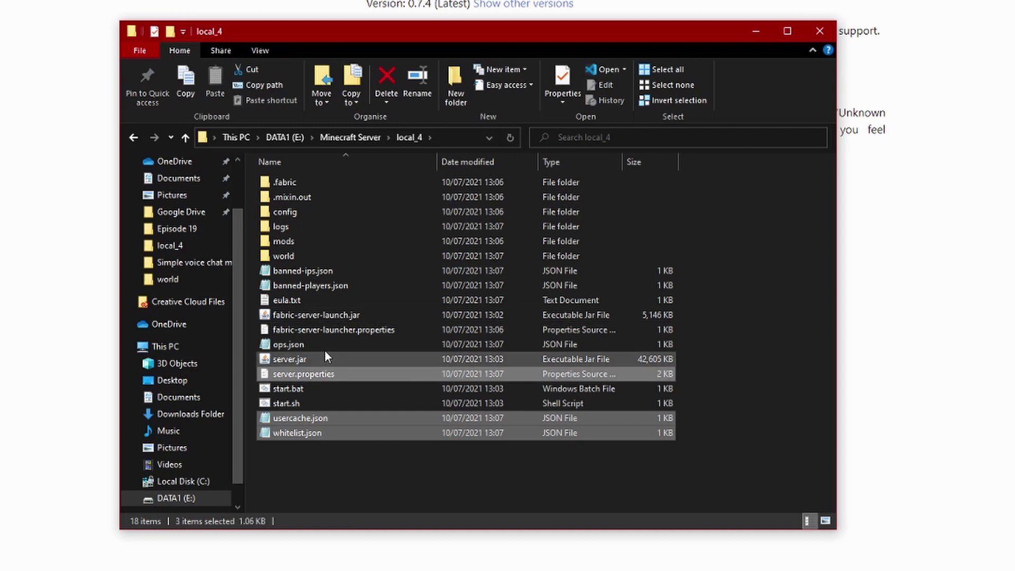
ctrl+click(325, 346)
ctrl+click(323, 334)
ctrl+click(316, 301)
ctrl+click(310, 286)
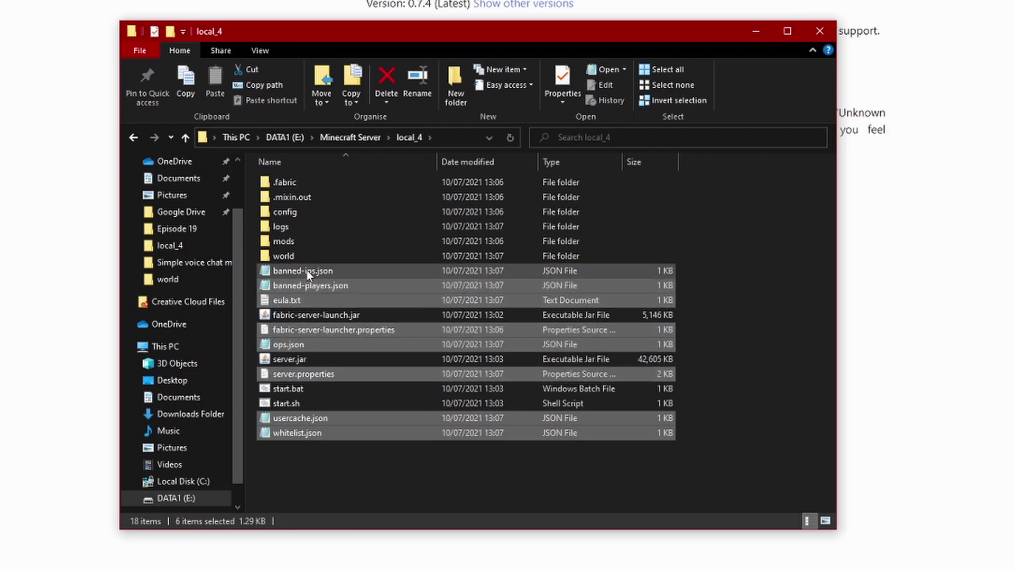
ctrl+click(306, 270)
ctrl+click(307, 255)
ctrl+click(307, 242)
ctrl+click(307, 227)
key(Delete)
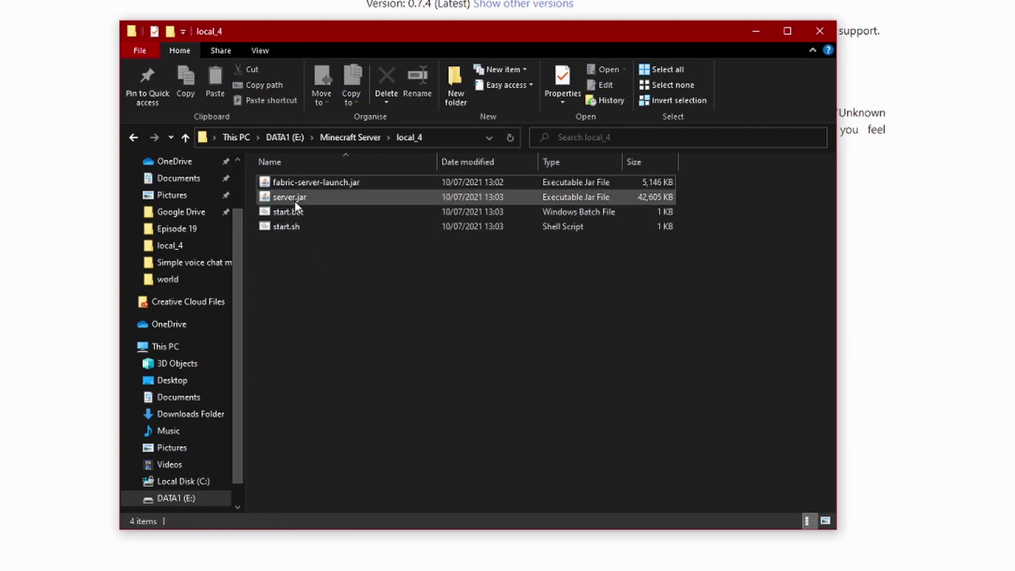
- Run start.bat to generate the server files, with the console beside the local_4 folder, and dismiss the console once it pauses
double_click(328, 210)
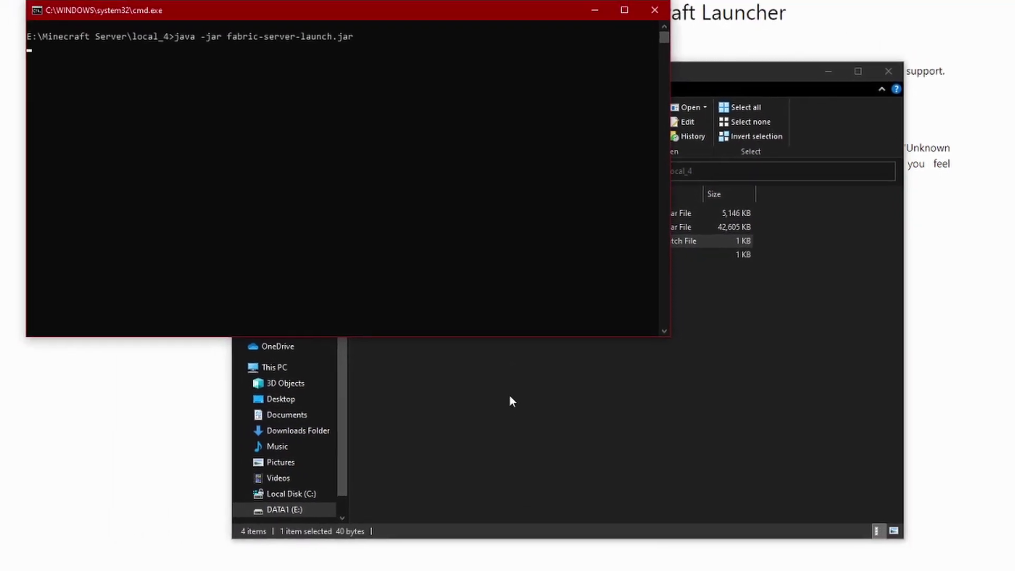
drag(478, 10, 1014, 19)
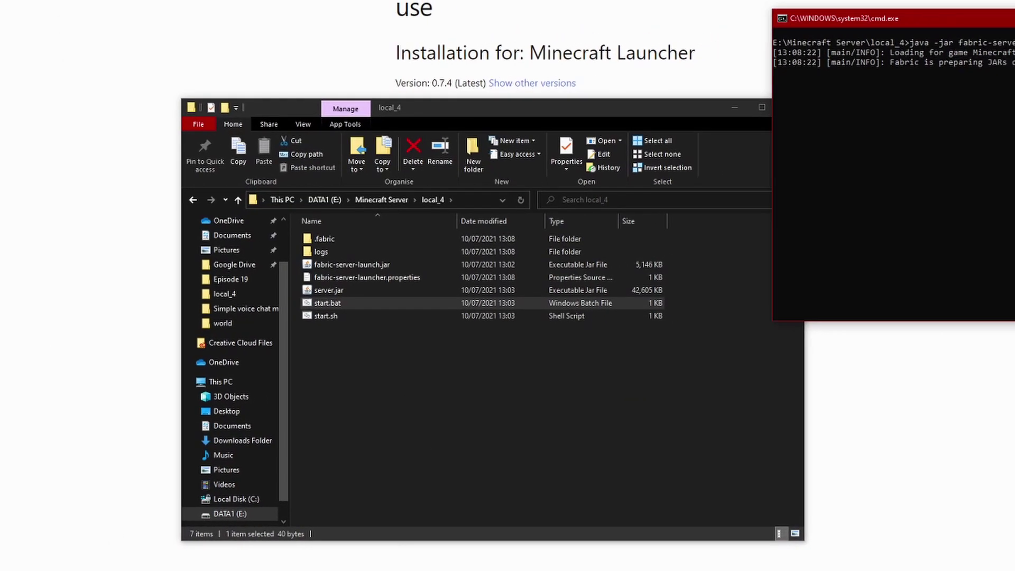
drag(646, 107, 571, 113)
click(993, 139)
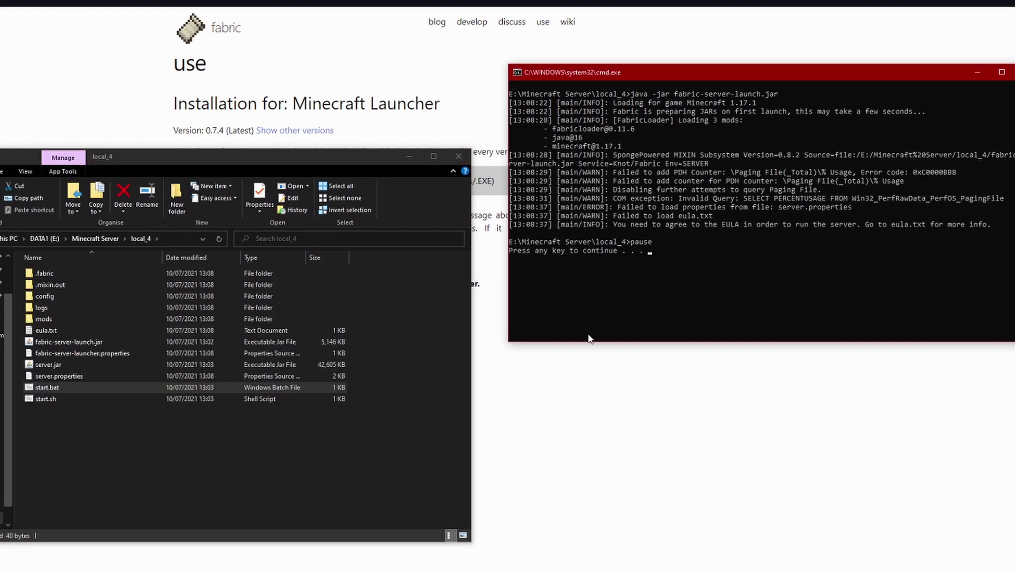
click(675, 295)
key(Return)
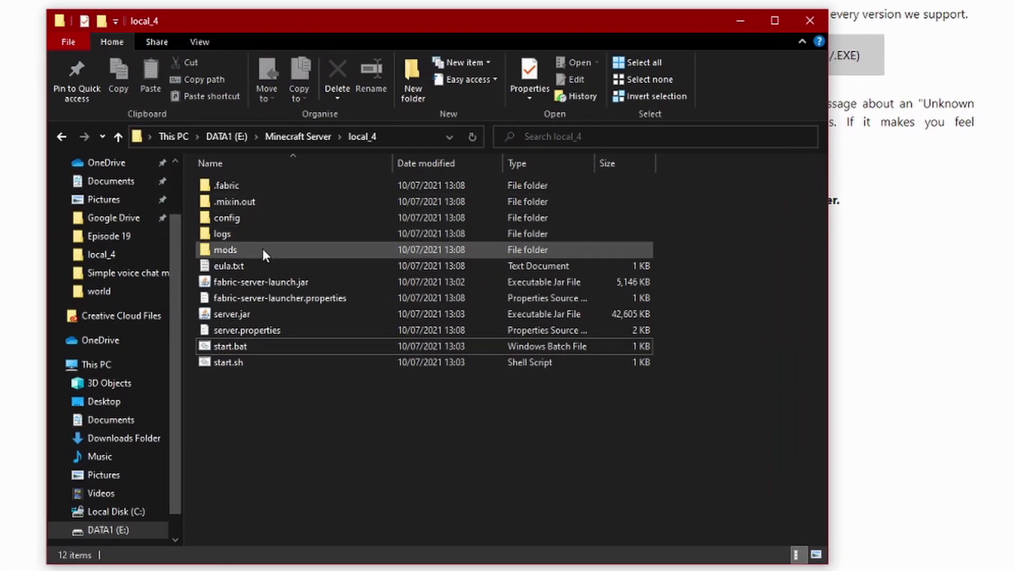
- Accept the licence agreement by setting eula=true in the regenerated eula.txt, then save and close the file
double_click(263, 264)
click(449, 184)
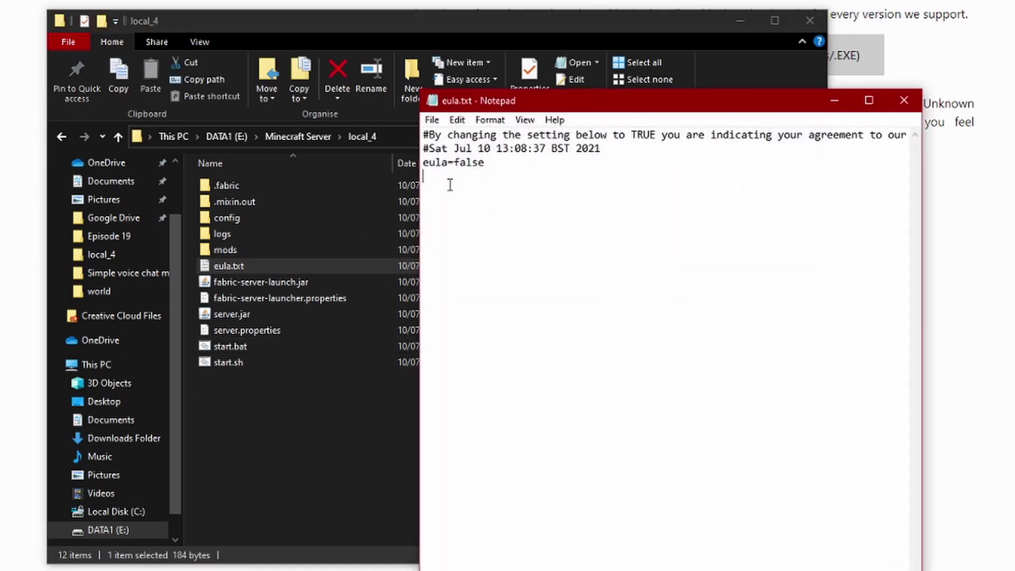
double_click(454, 164)
text(tru)
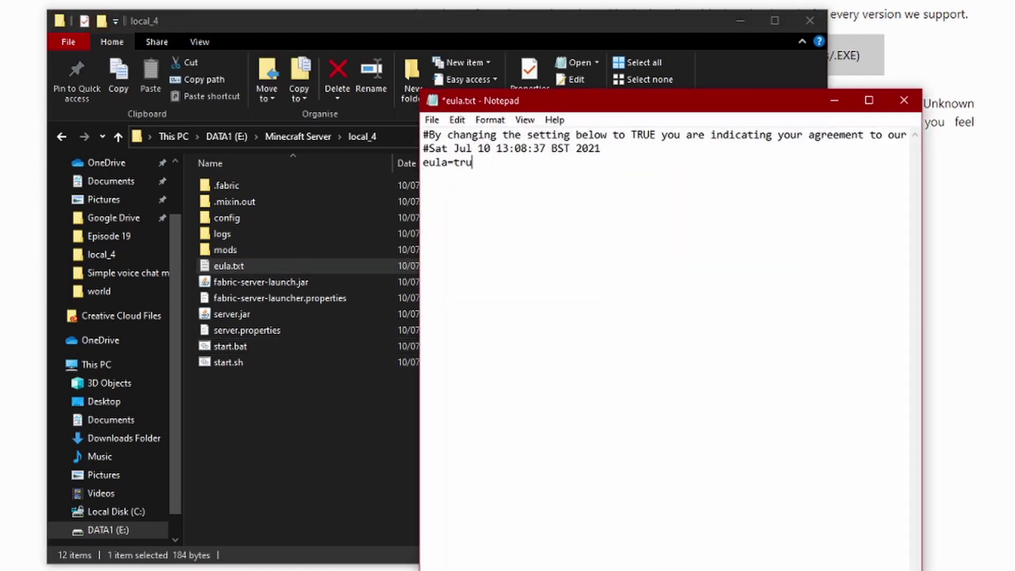
click(432, 120)
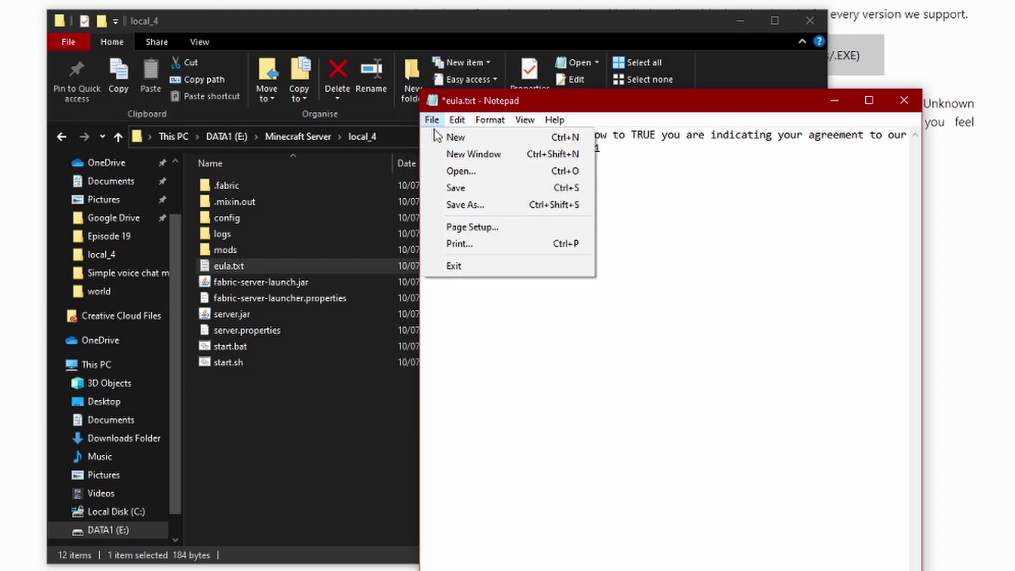
click(450, 189)
click(903, 100)
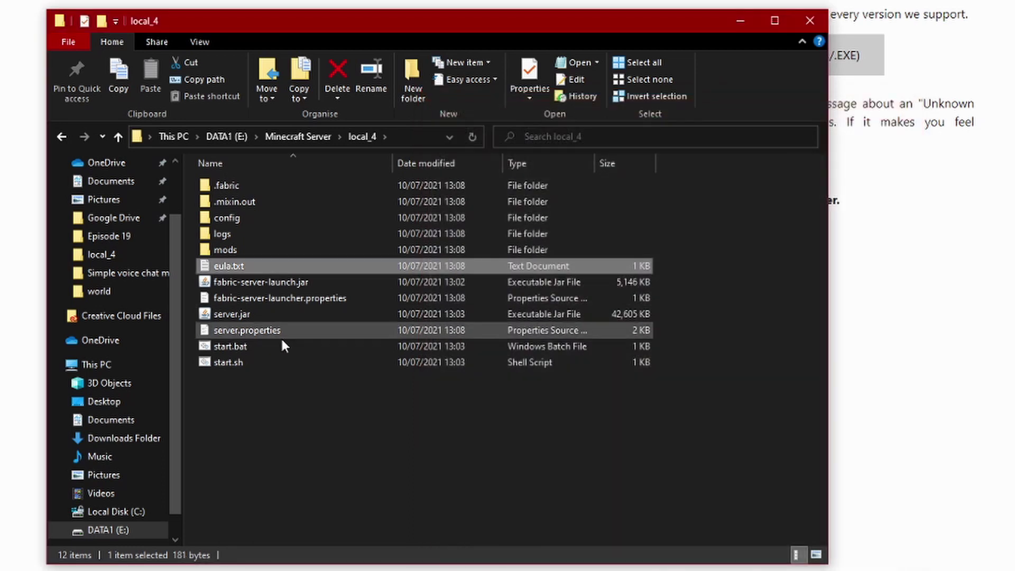
- Start the server with start.bat and arrange the Minecraft server window and the console so both are visible beside the folder
double_click(302, 345)
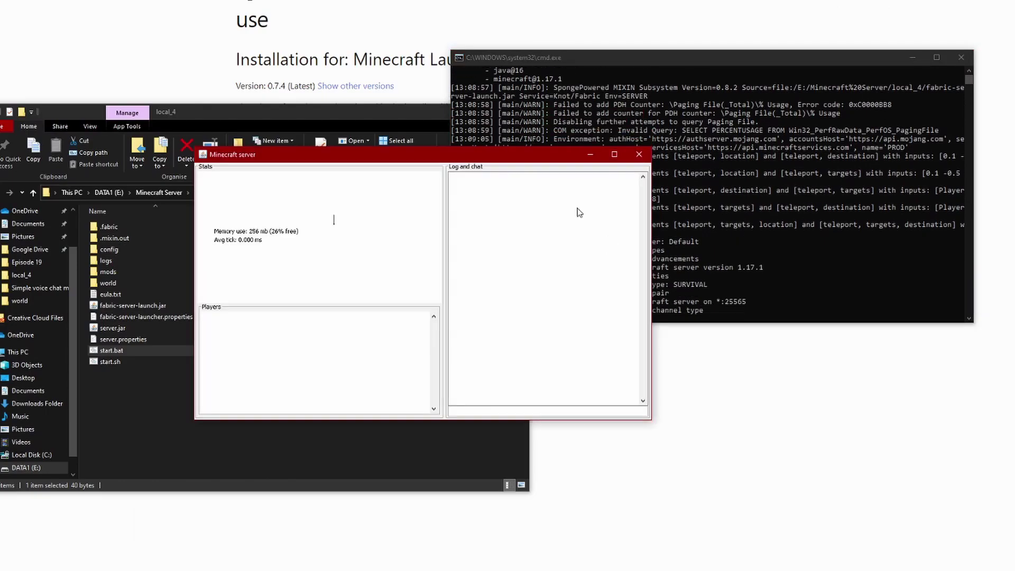
drag(523, 159, 863, 349)
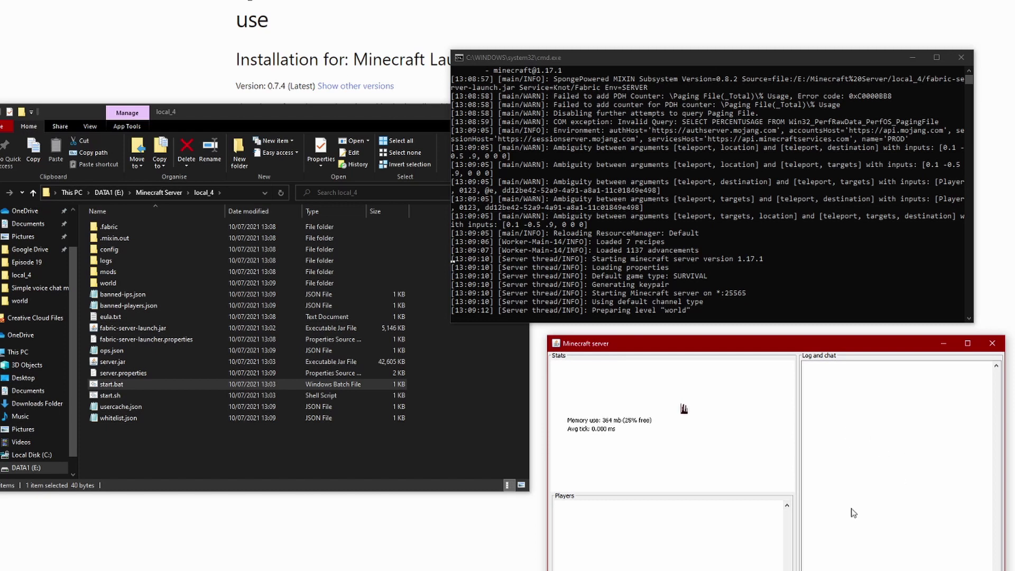
click(715, 297)
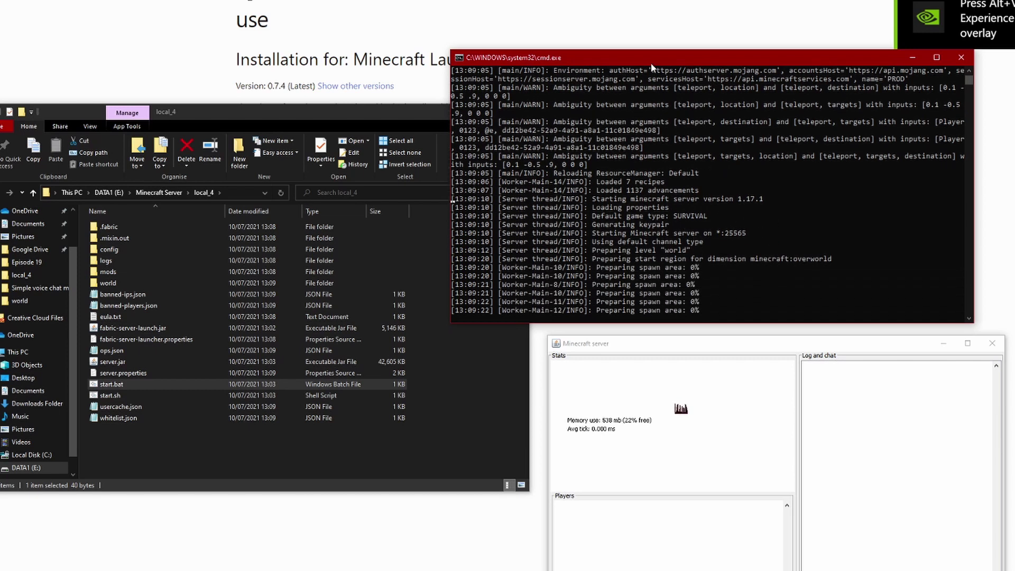
drag(651, 62, 623, 24)
- Examine the console log for the server port and spawn area preparation, letting paused output resume until startup finishes
drag(573, 257, 667, 259)
click(667, 249)
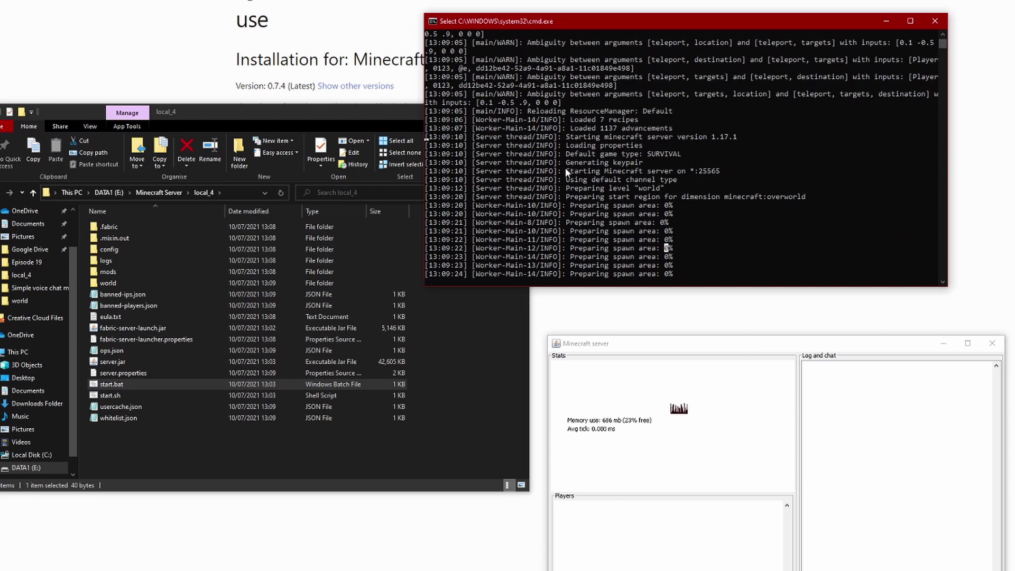
drag(563, 170, 703, 173)
click(701, 171)
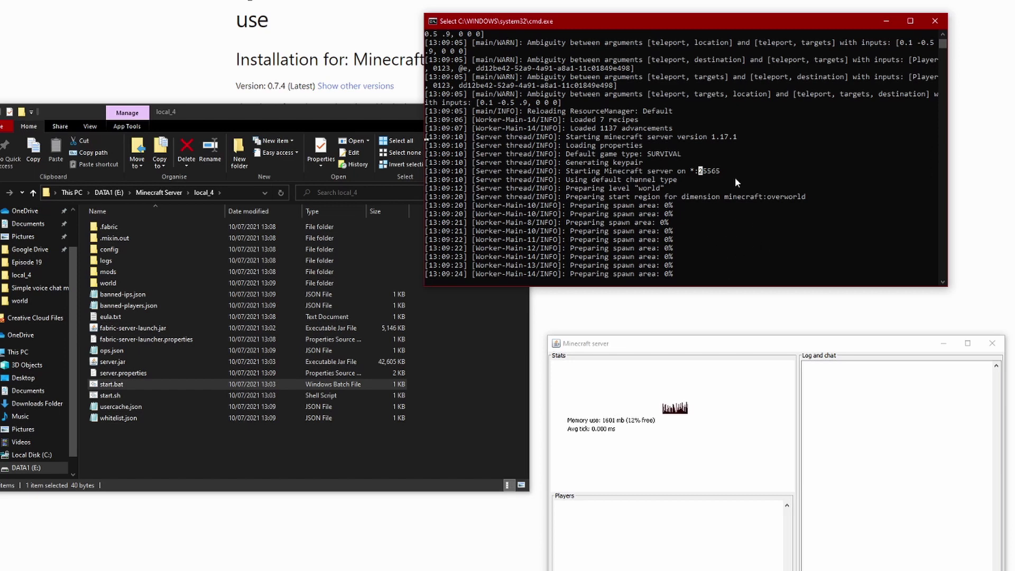
scroll(735, 177, up, 5)
scroll(714, 148, down, 10)
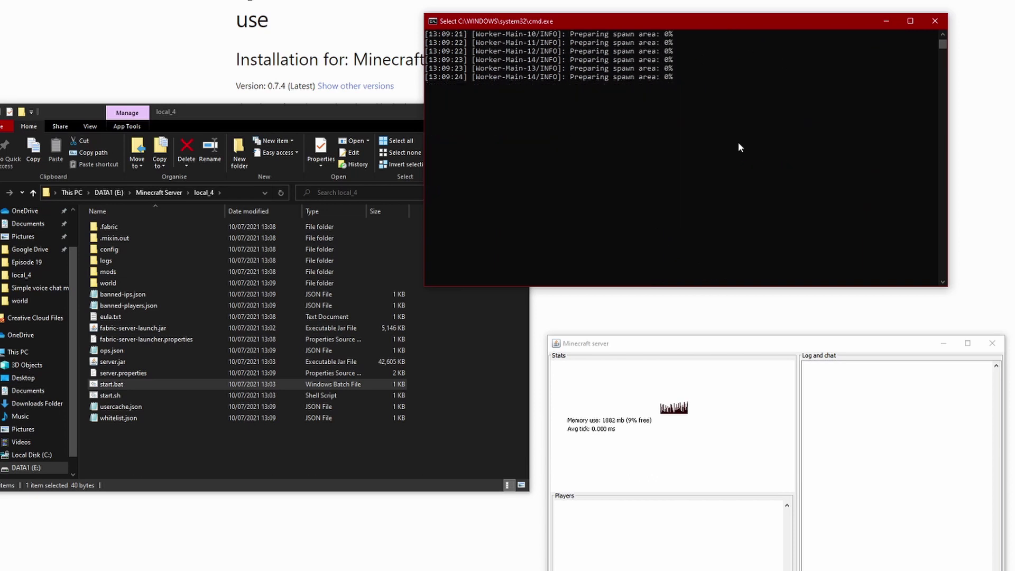
scroll(703, 179, up, 6)
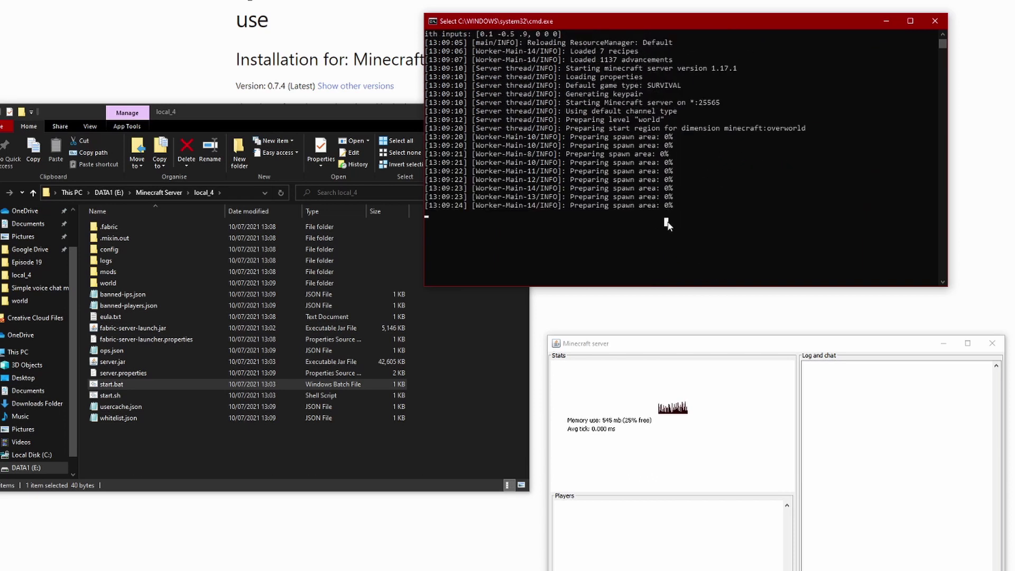
text(a)
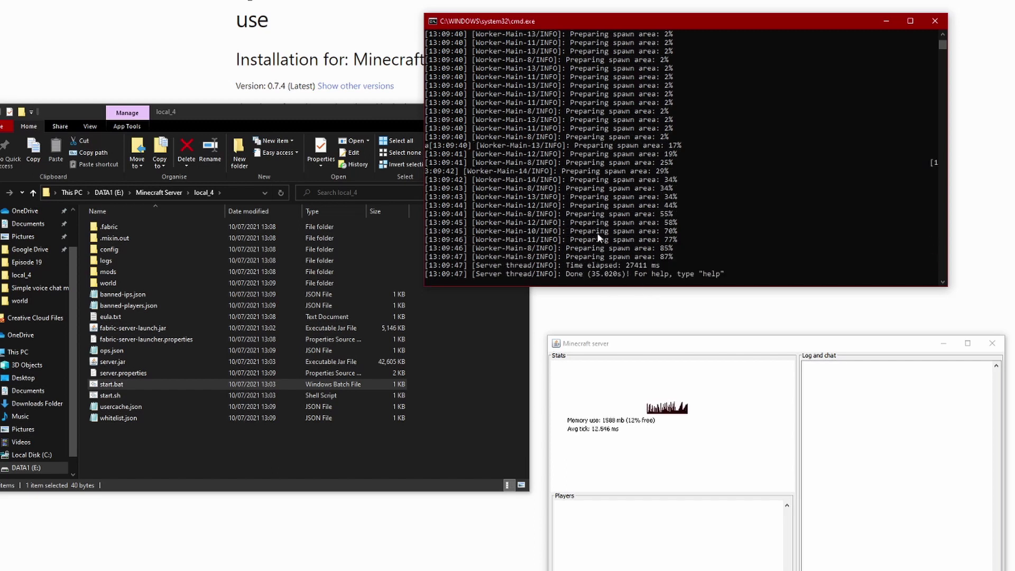
click(622, 274)
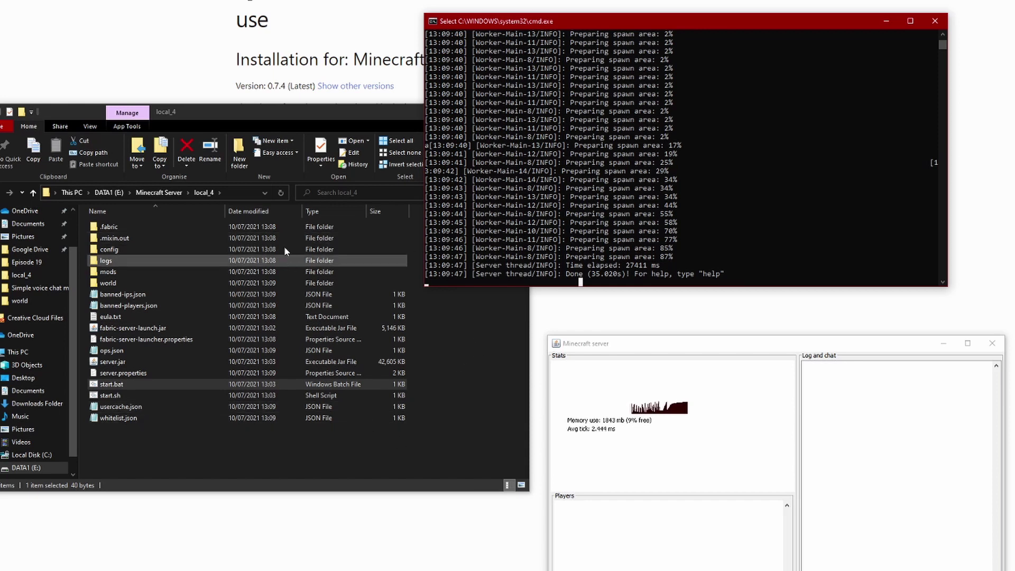
- Move the local_4 window clear of the console, check the contents of its mods folder and return to local_4
drag(300, 114, 219, 125)
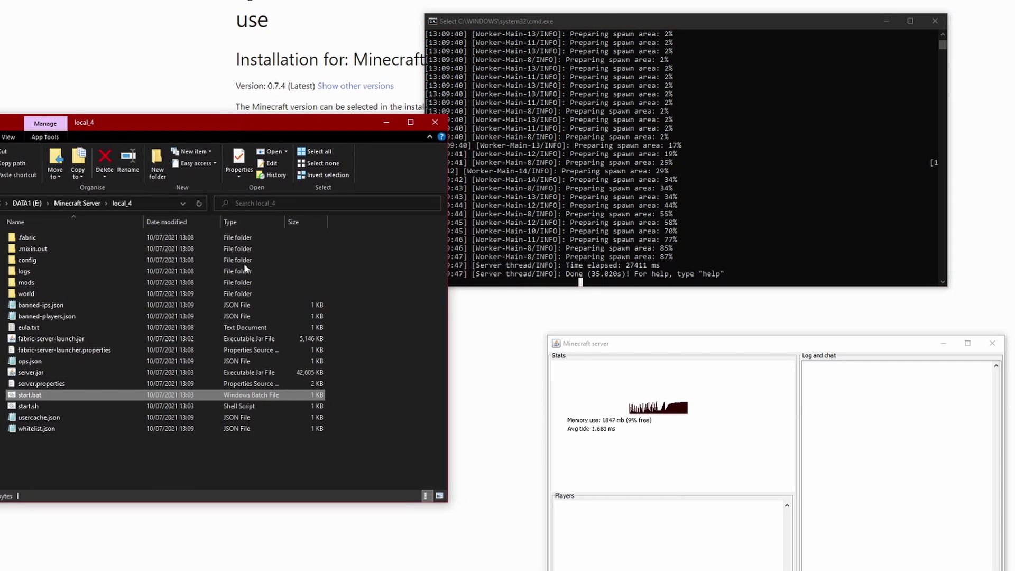
click(103, 457)
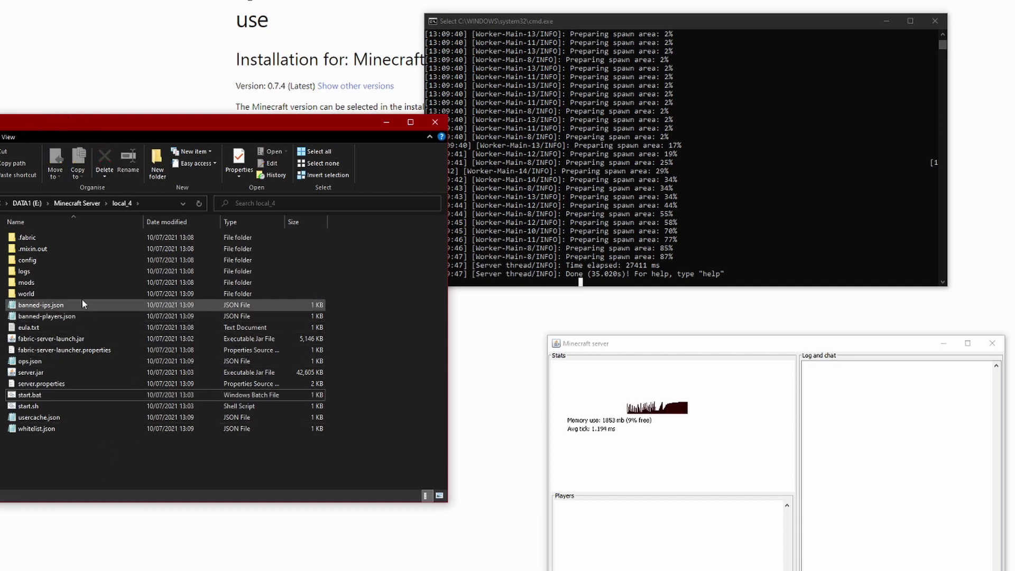
double_click(71, 282)
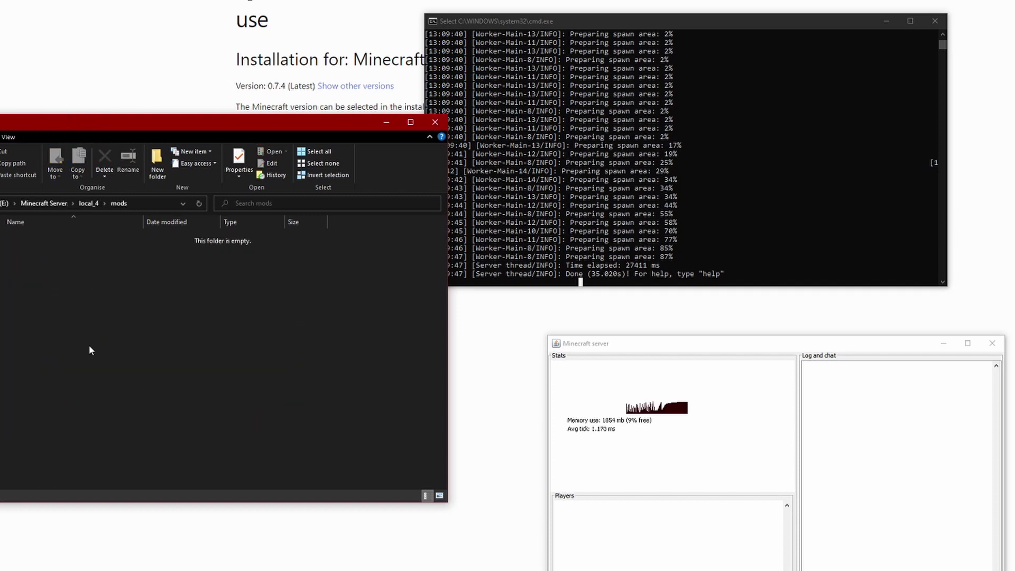
click(88, 204)
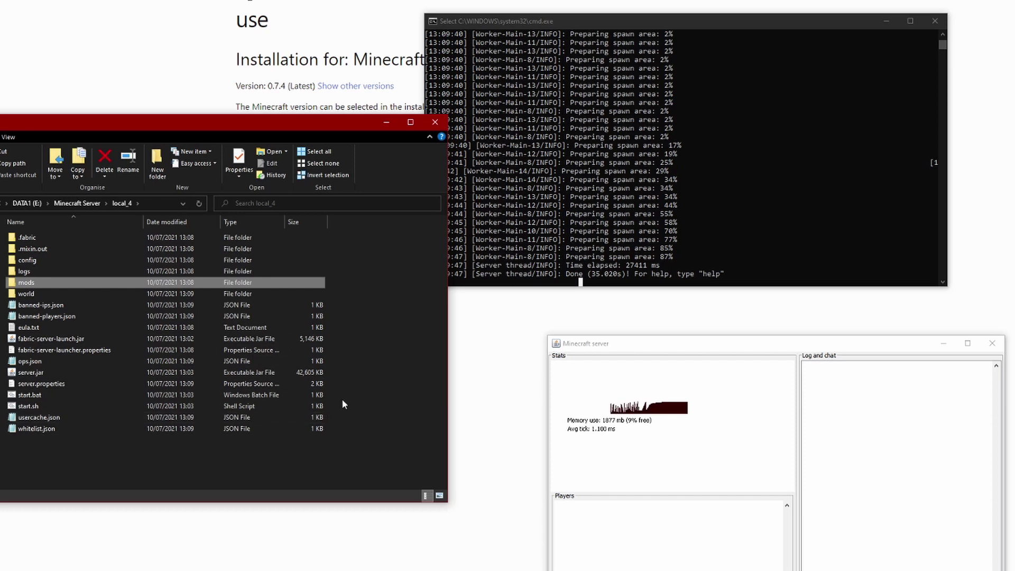
click(360, 299)
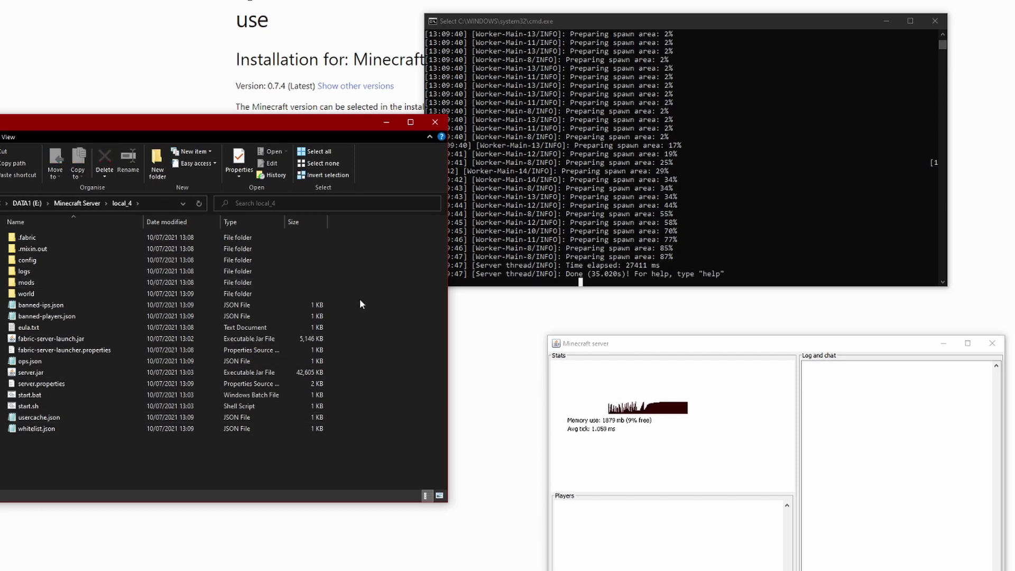
- Shut down the running server with the stop command in its console
click(525, 214)
text(st)
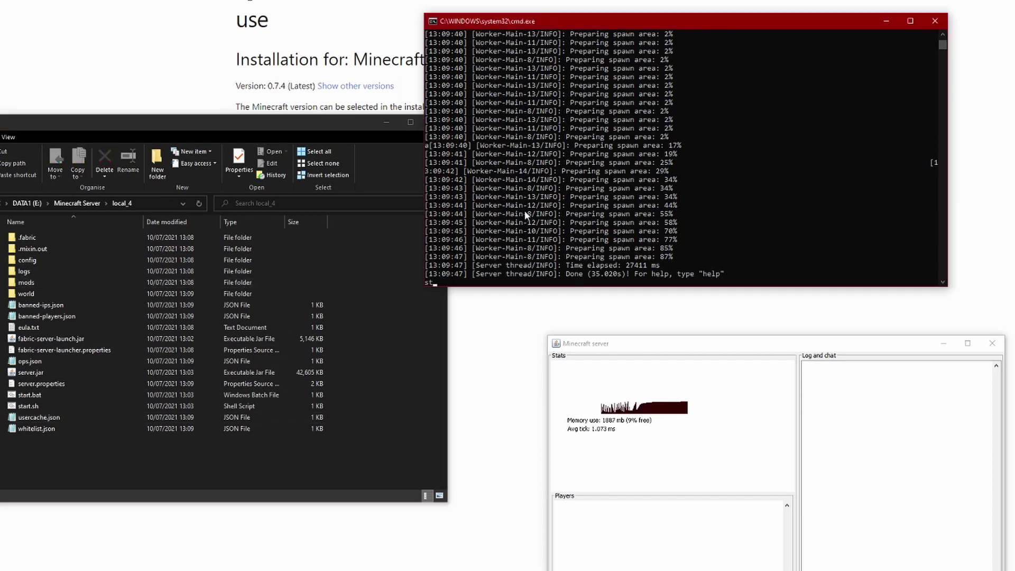
text(op)
key(Return)
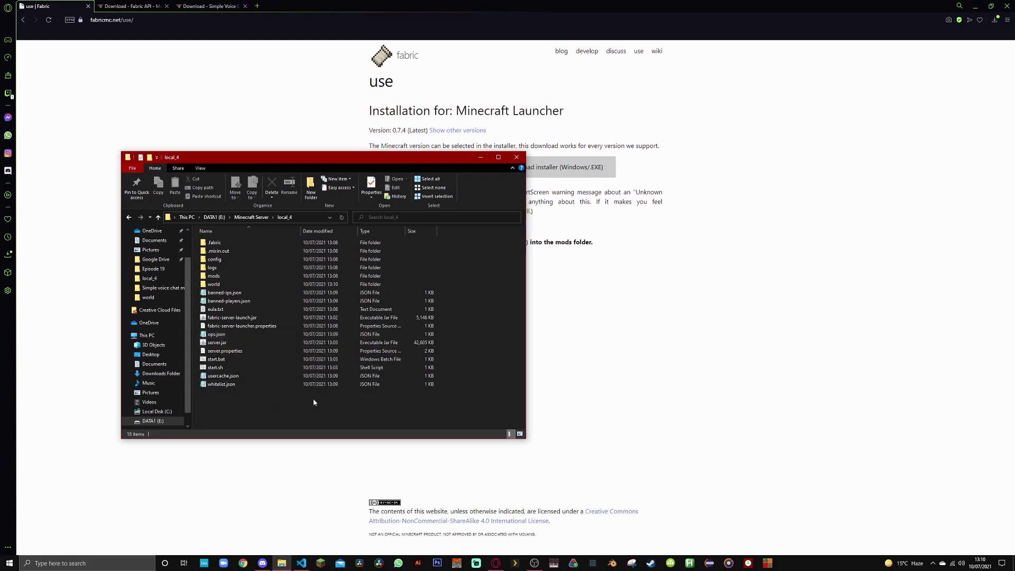
- Open server.properties from the local_4 folder in Notepad and place it beside the folder window
drag(300, 159, 518, 164)
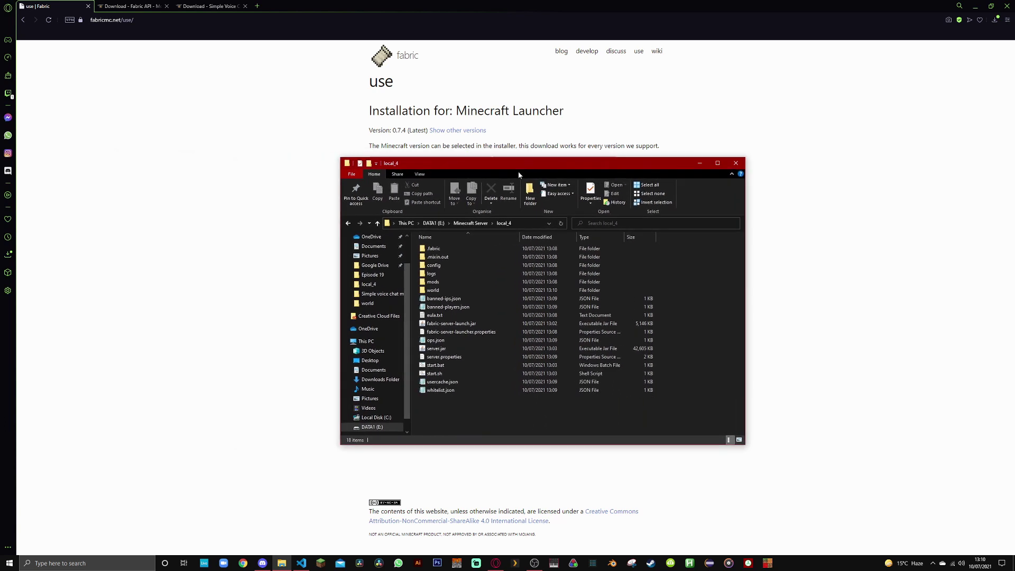
click(470, 359)
double_click(469, 358)
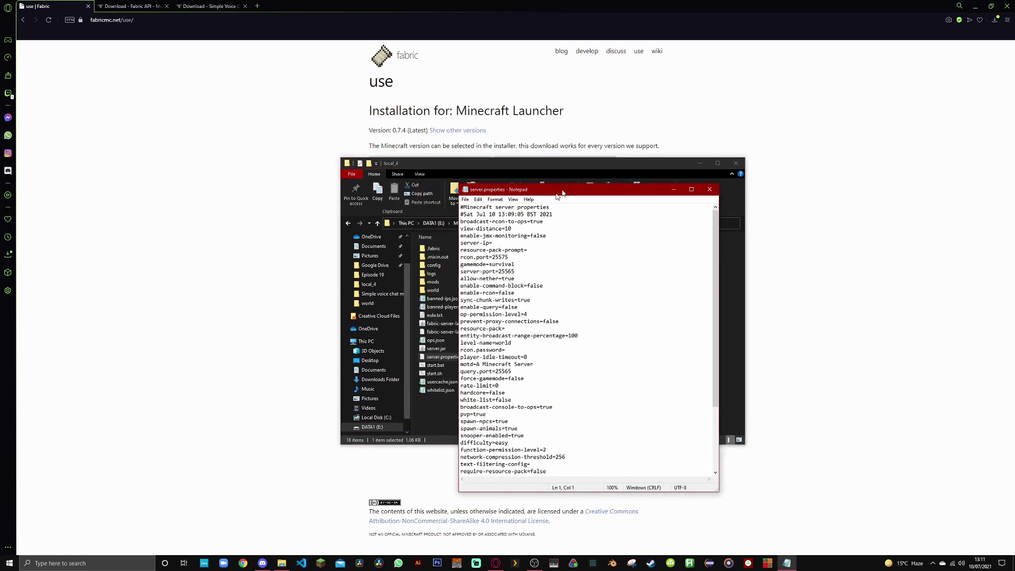
drag(602, 187, 604, 161)
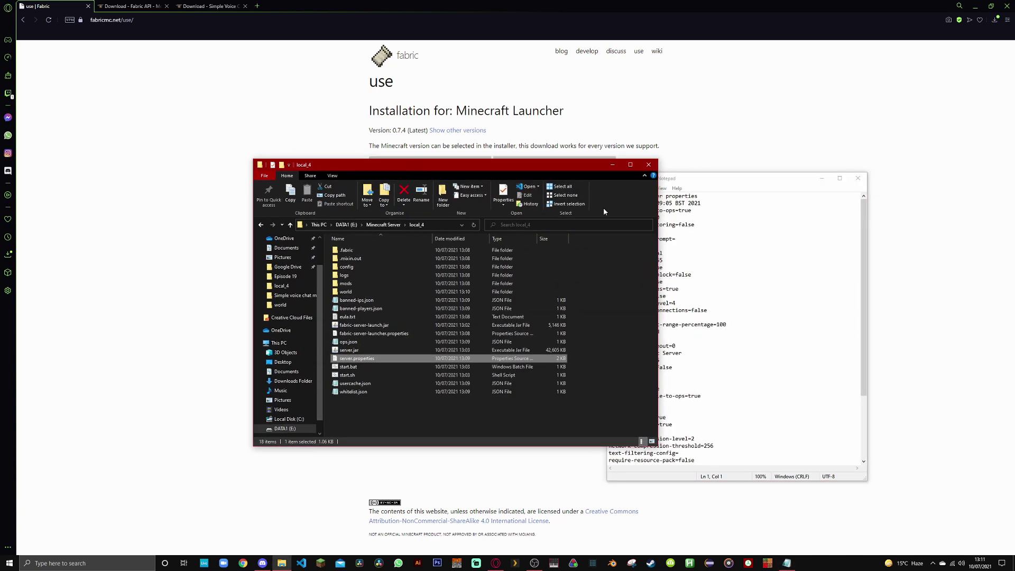
click(703, 192)
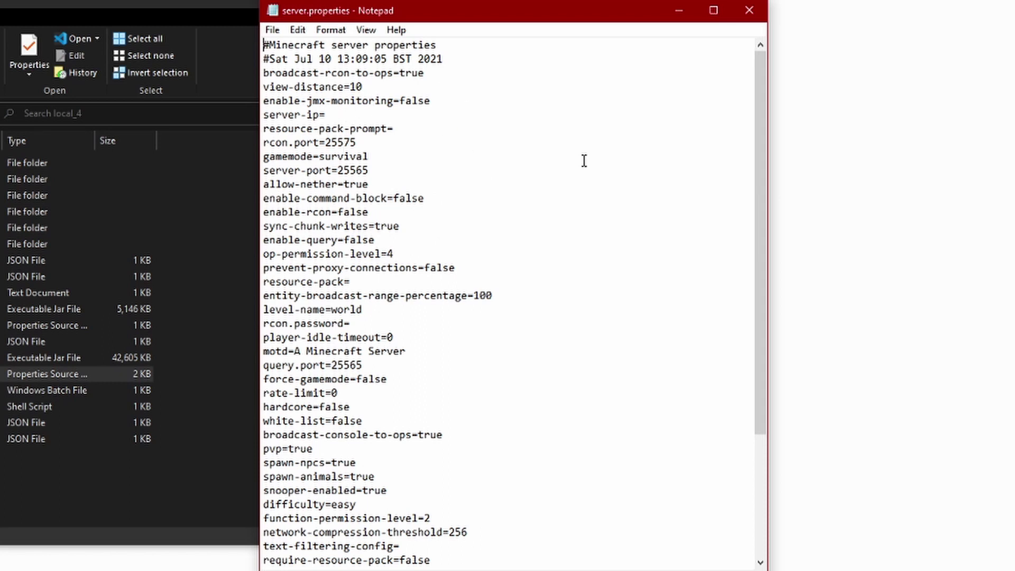
- Review the settings in server.properties, set server-port to 25566 and save the file
scroll(437, 180, down, 4)
scroll(465, 238, up, 4)
scroll(483, 386, down, 4)
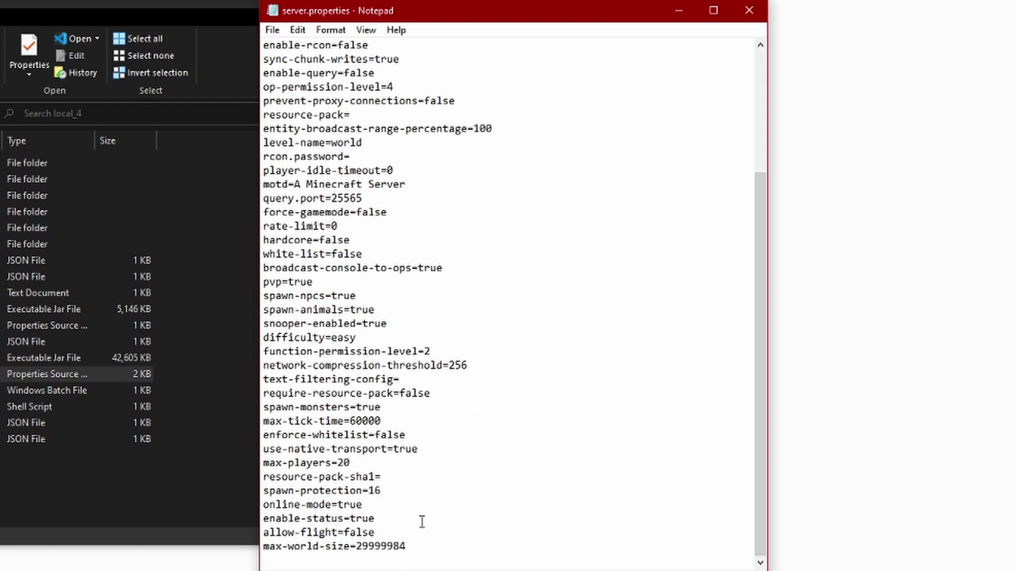
scroll(478, 285, up, 4)
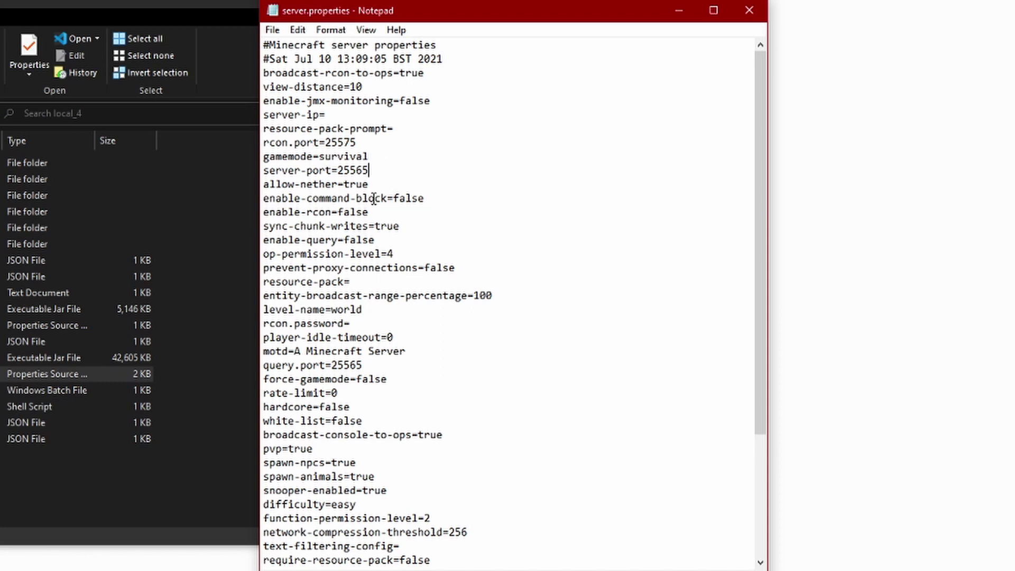
key(BackSpace)
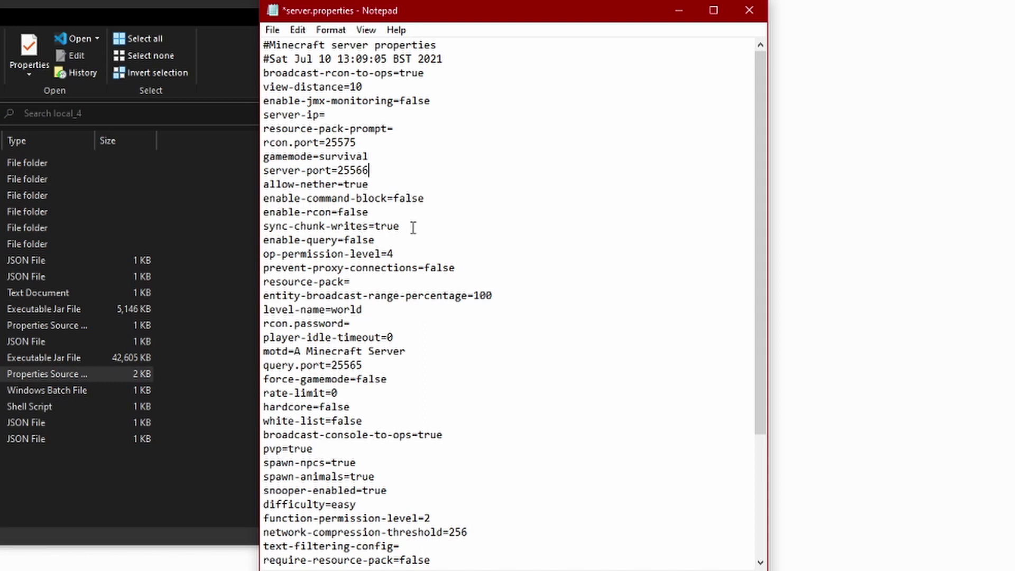
drag(381, 163, 335, 166)
click(380, 167)
key(ctrl+s)
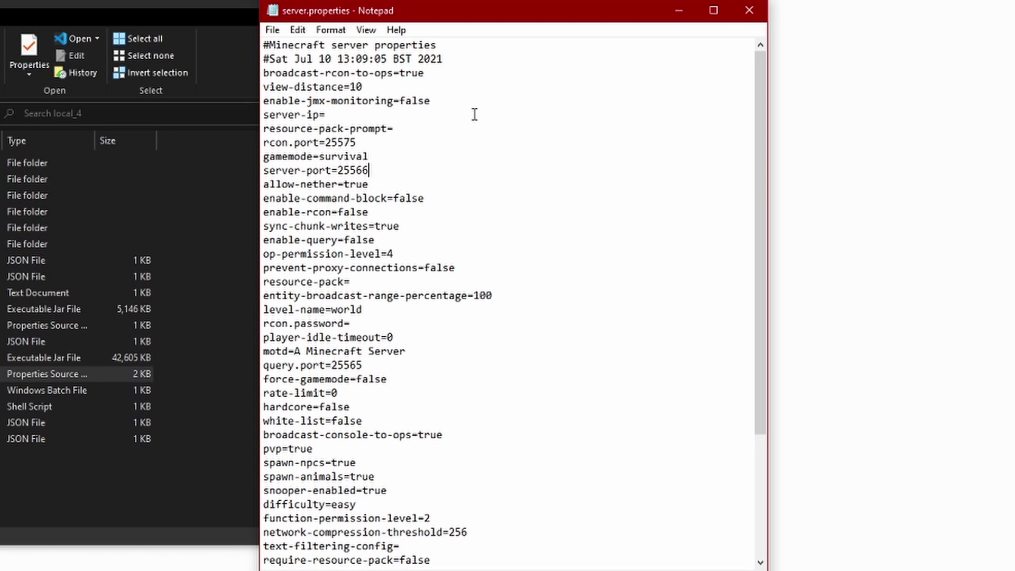
- Set query.port to 25566 in server.properties and save the file
scroll(418, 275, down, 1)
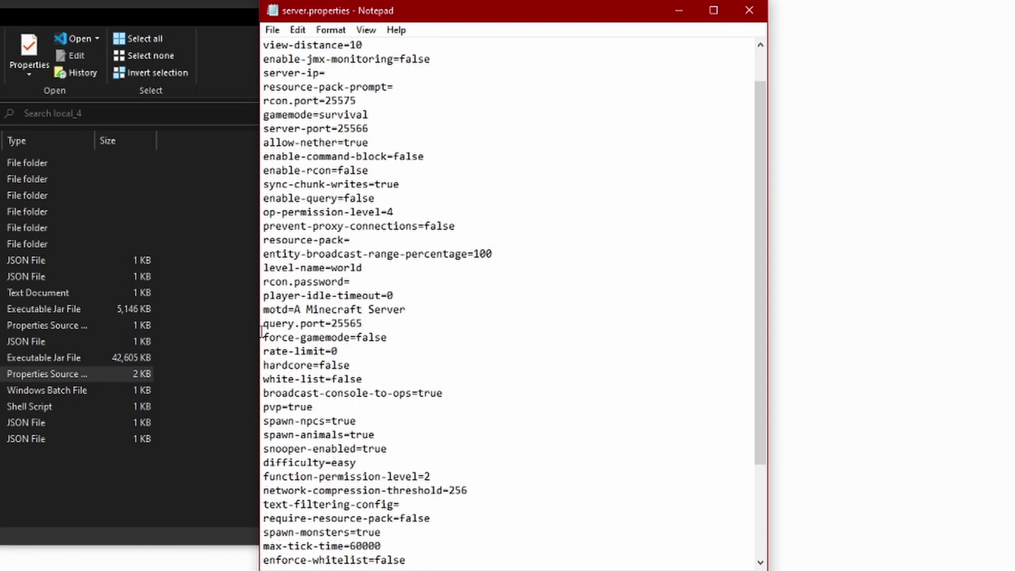
drag(262, 332, 373, 322)
key(BackSpace)
text(6)
key(ctrl+s)
scroll(483, 351, up, 1)
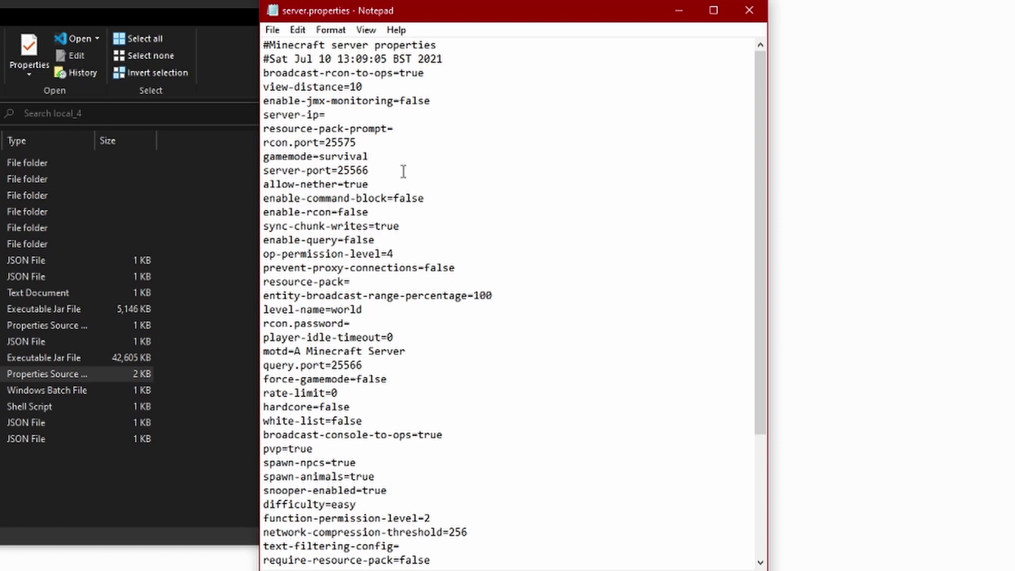
- Examine the other options in server.properties, particularly the pvp, white-list and motd lines
scroll(536, 526, down, 1)
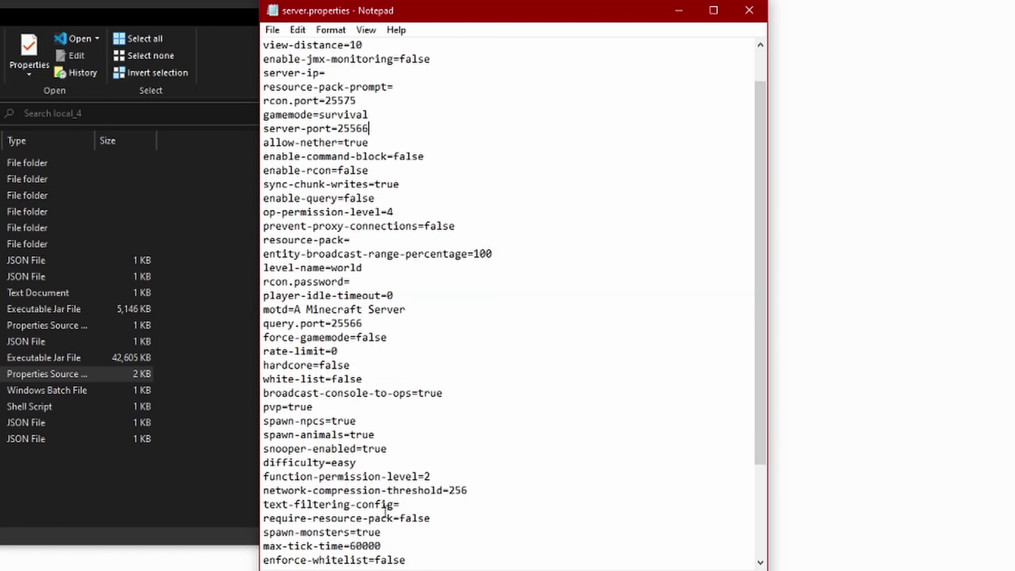
scroll(460, 504, down, 1)
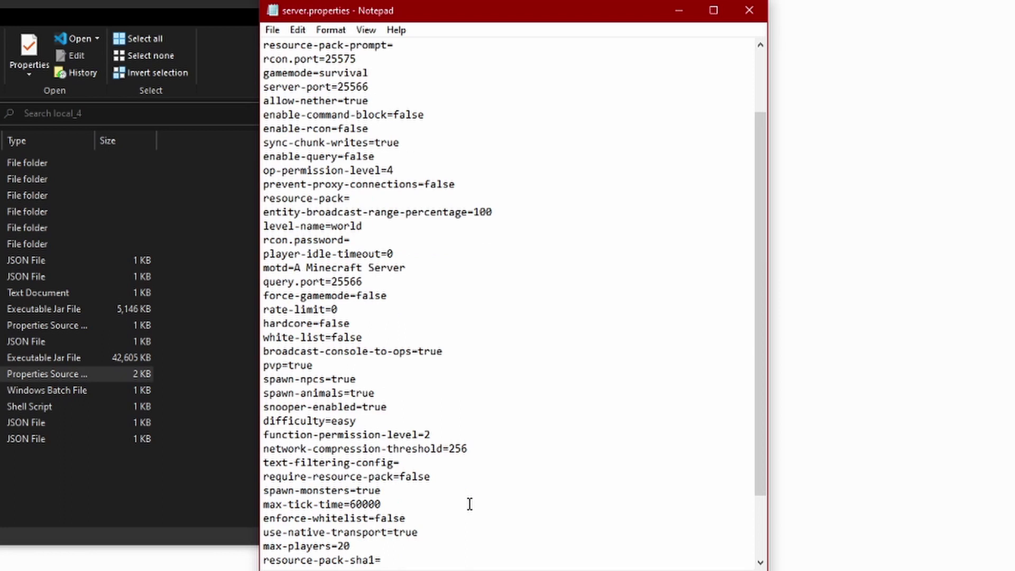
scroll(468, 332, down, 2)
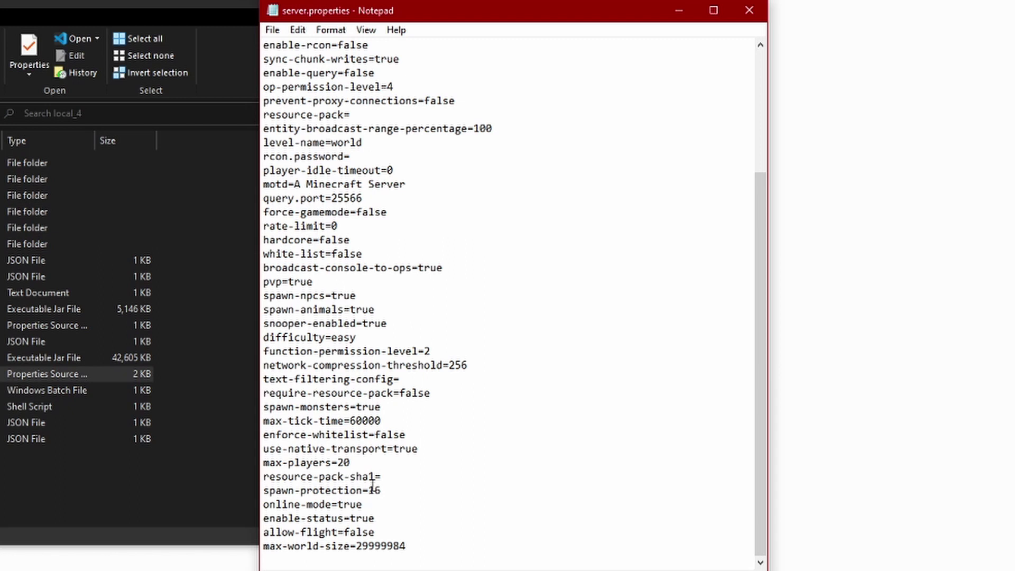
scroll(372, 485, up, 2)
drag(315, 365, 263, 365)
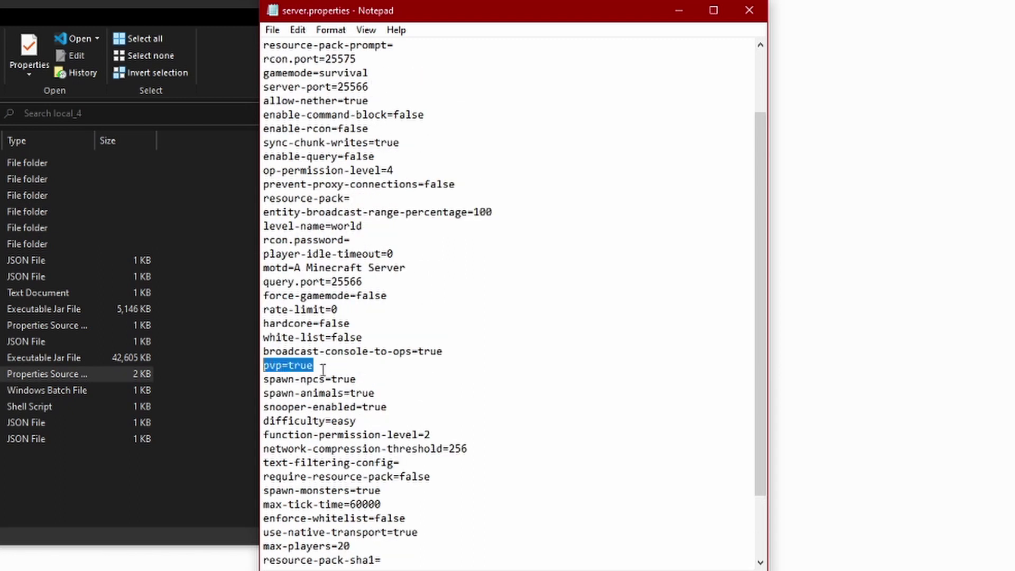
click(324, 369)
drag(364, 337, 263, 338)
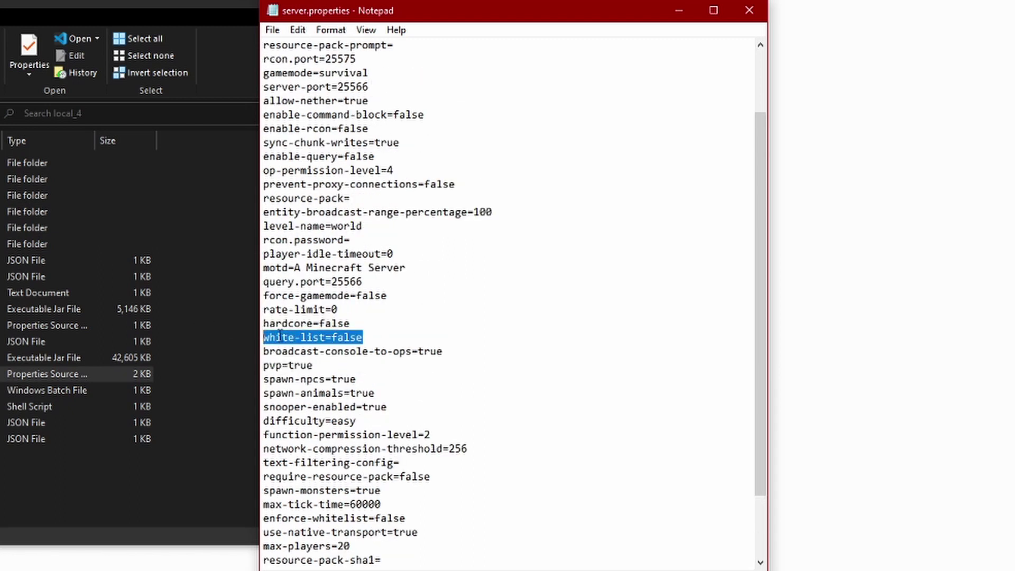
click(344, 337)
drag(429, 264, 262, 264)
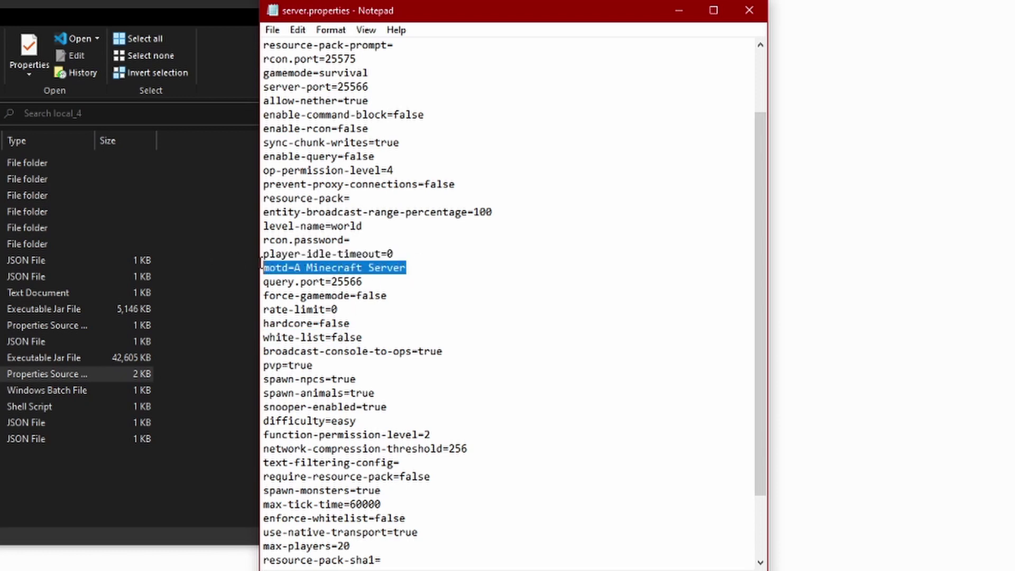
click(401, 290)
drag(409, 267, 294, 269)
click(386, 288)
scroll(388, 262, up, 2)
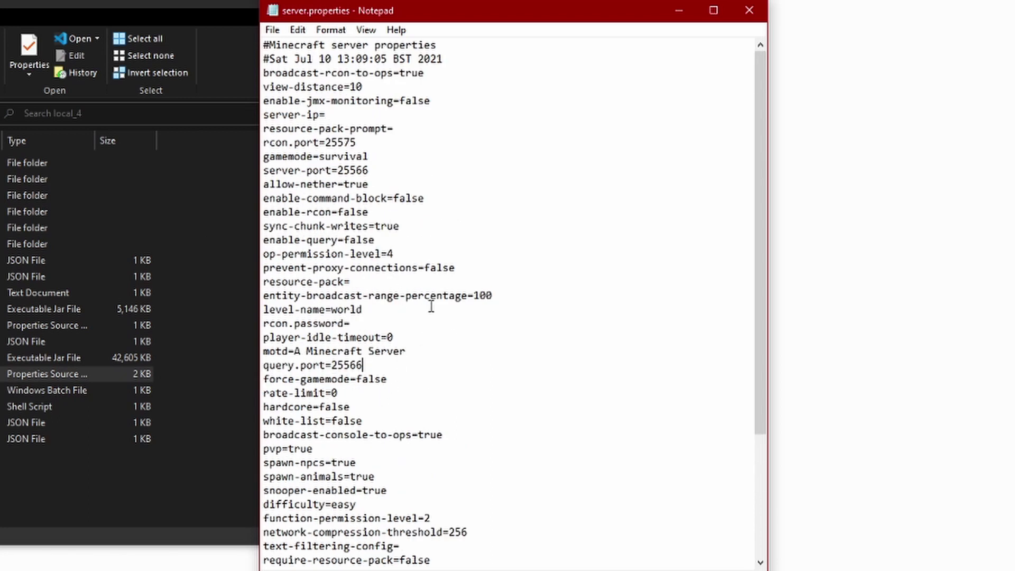
click(555, 231)
scroll(626, 322, down, 2)
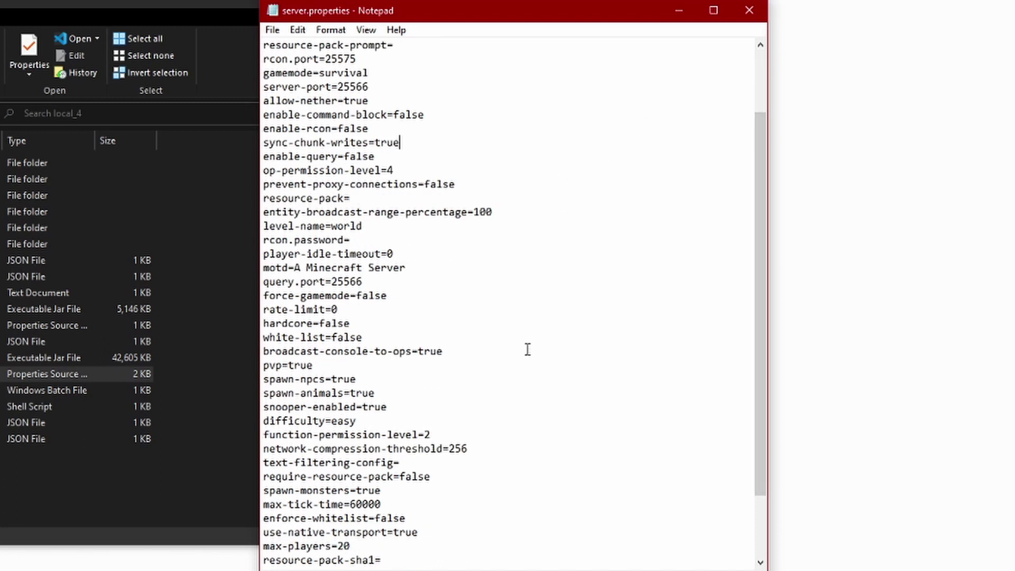
scroll(527, 350, down, 1)
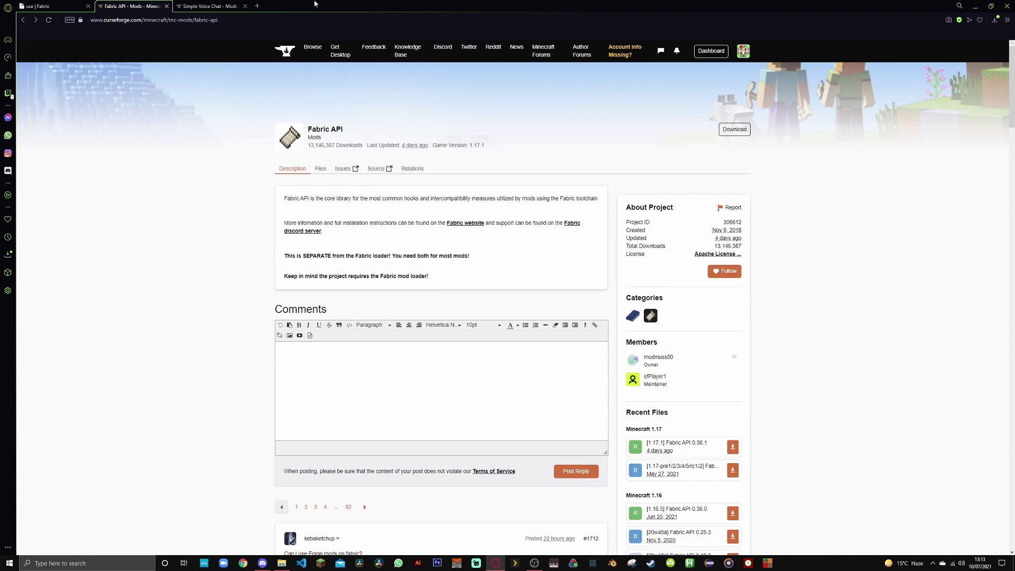
- Download the 1.17.1 Fabric API file and the Fabric 1.17.1 Simple Voice Chat file from their CurseForge pages
click(209, 5)
click(131, 6)
click(734, 452)
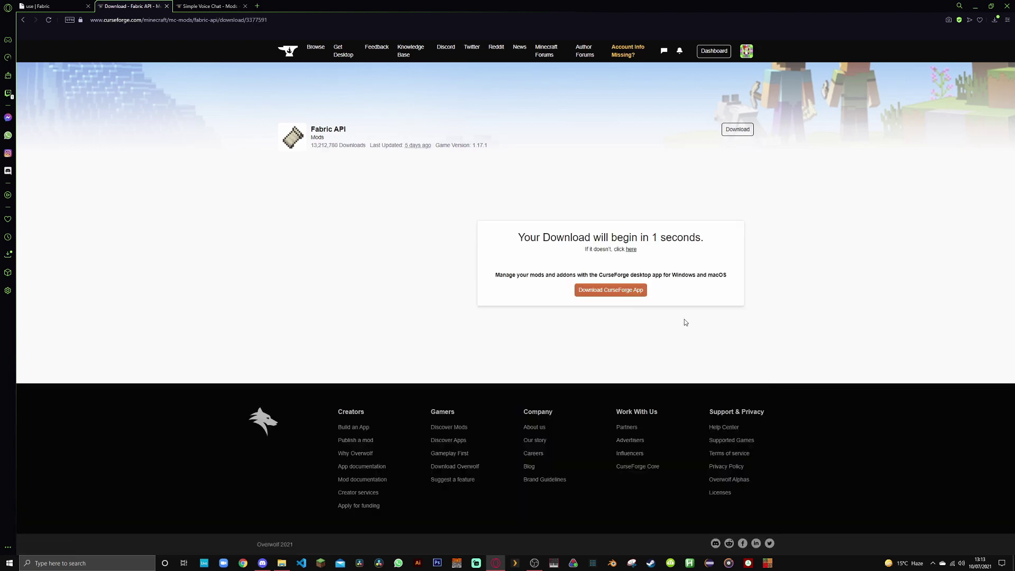
key(ctrl+Tab)
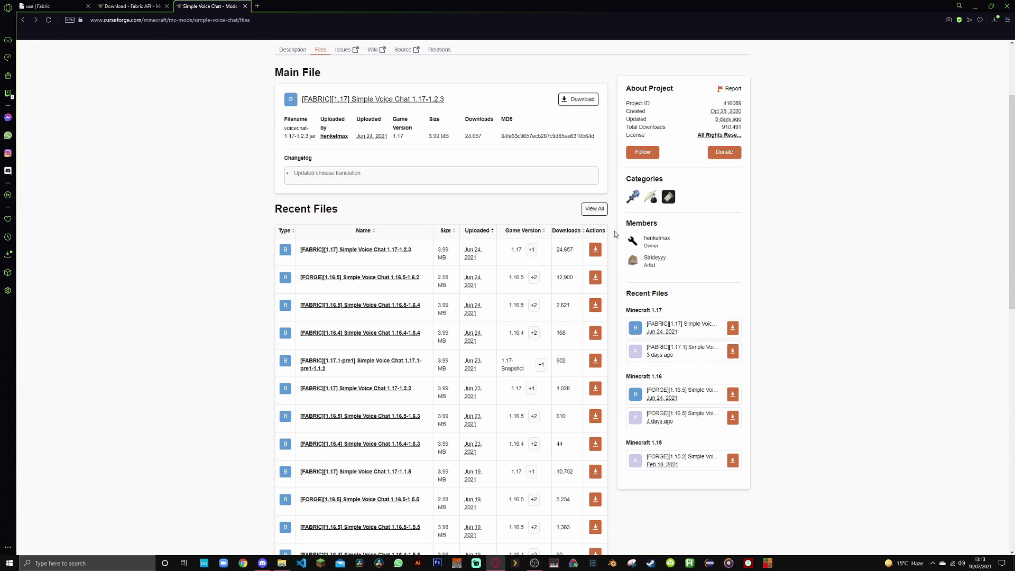
click(132, 6)
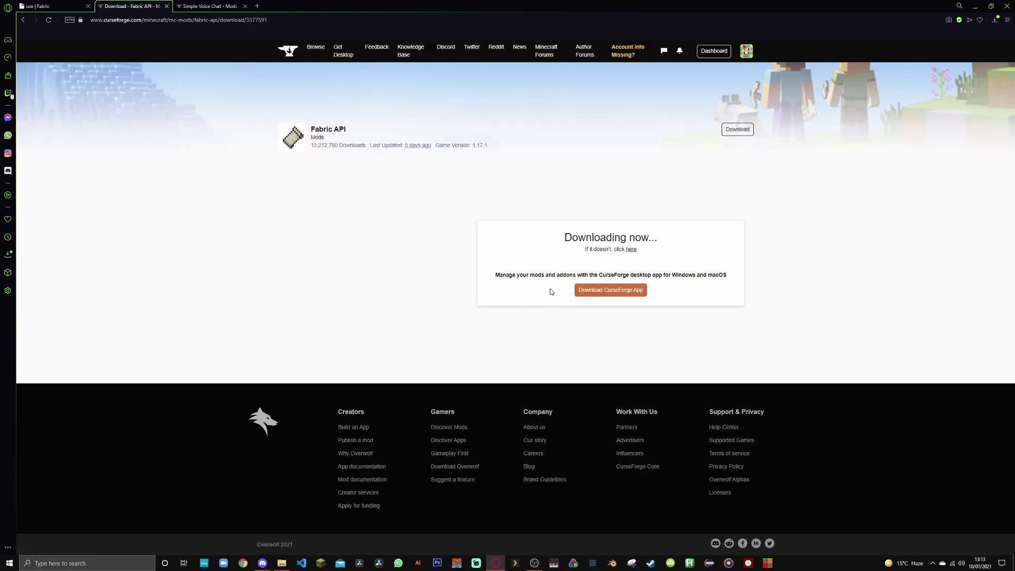
click(222, 5)
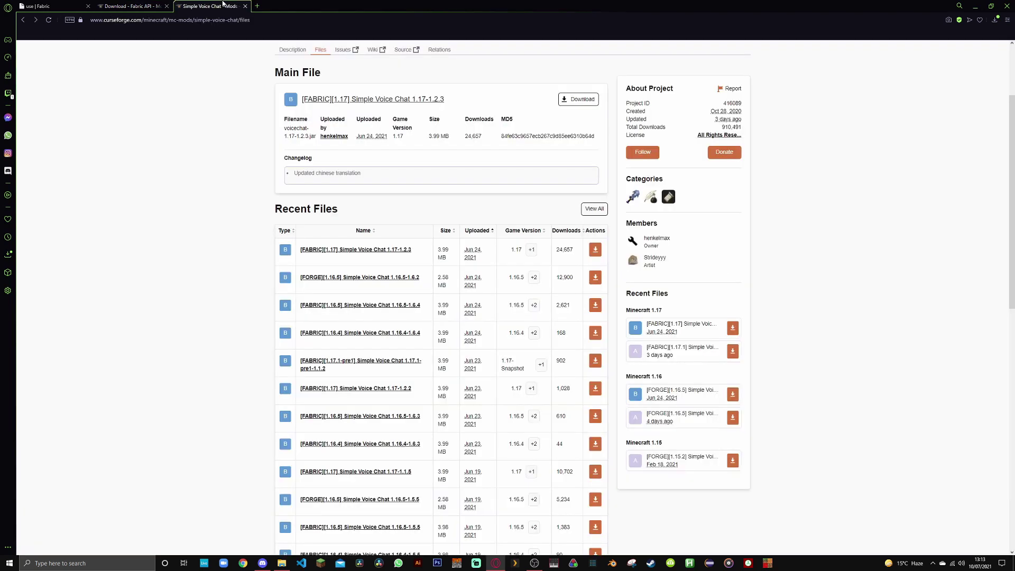
click(733, 351)
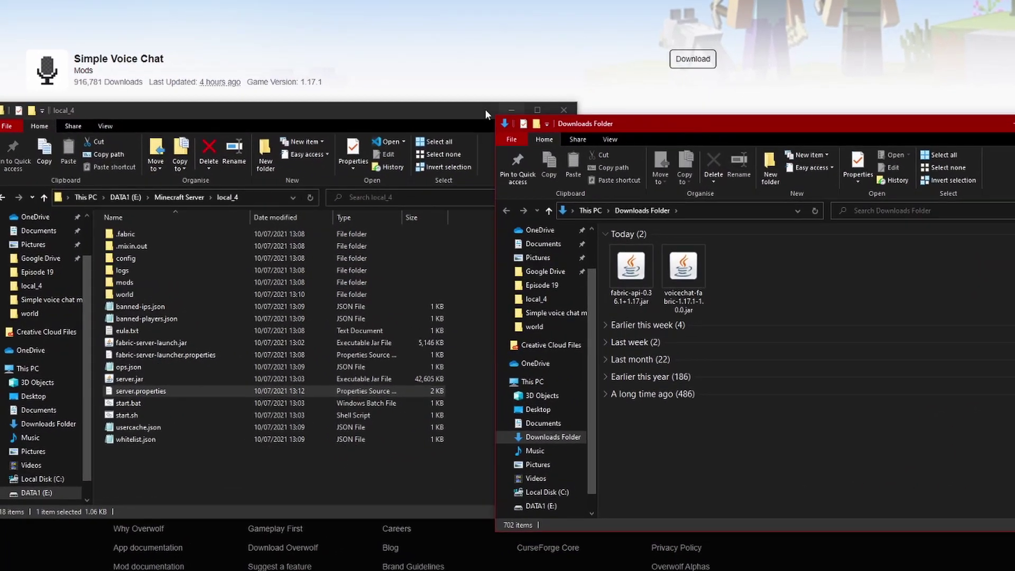
- Move the downloaded Fabric API and voicechat jars into local_4's mods folder and close the Downloads Folder window
drag(337, 112, 161, 106)
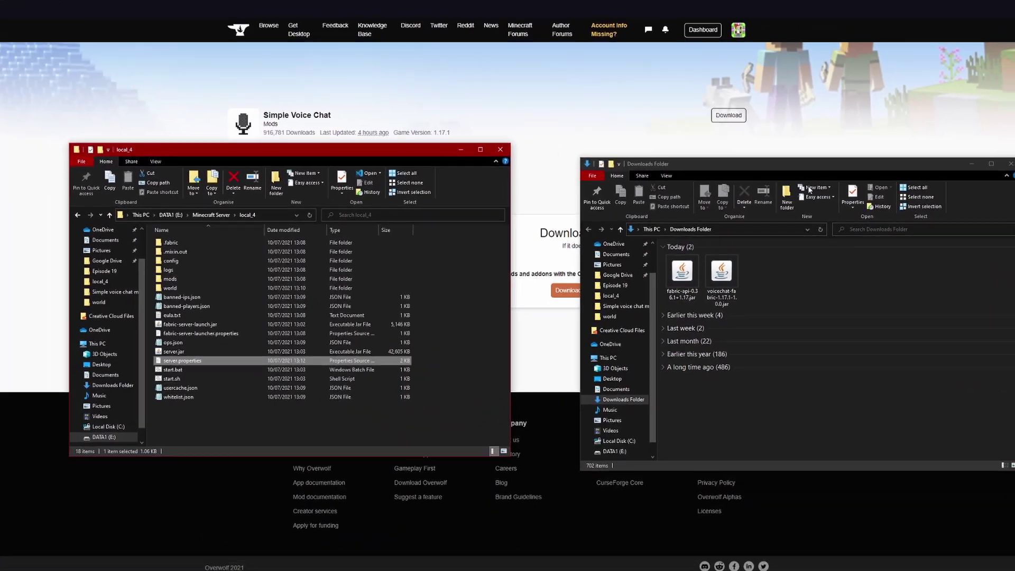
drag(747, 123, 628, 111)
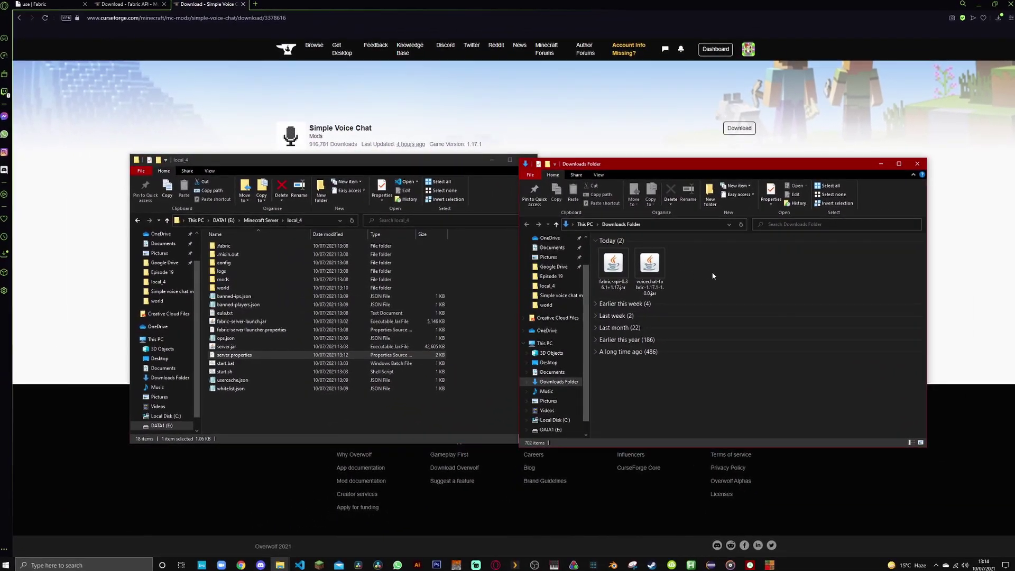
drag(714, 276, 663, 289)
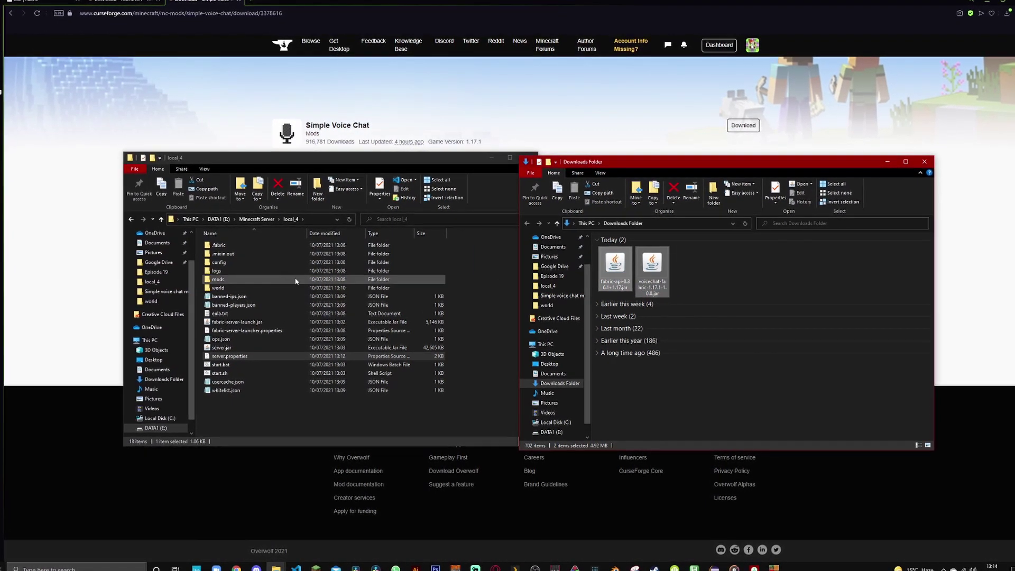
click(471, 305)
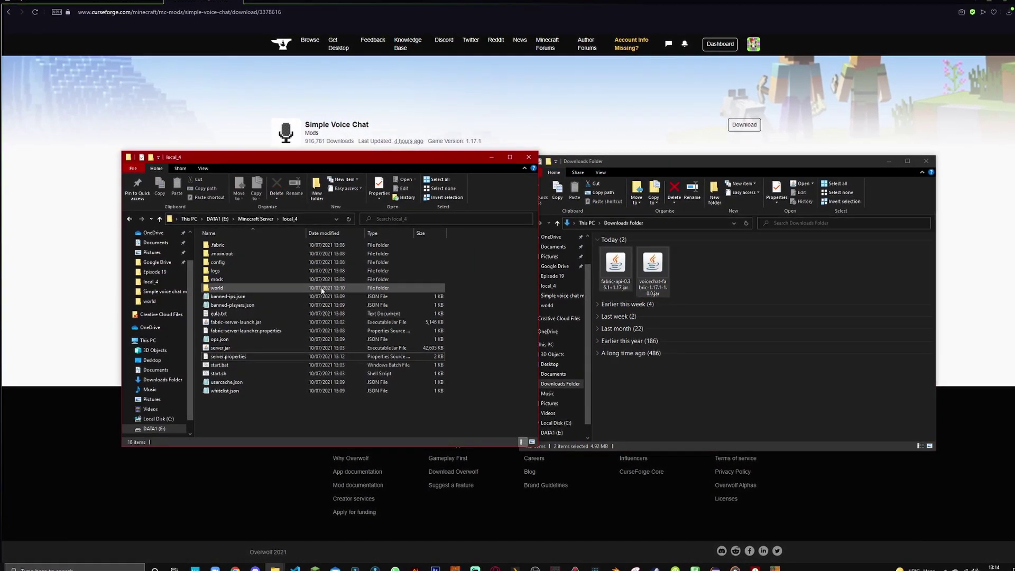
double_click(319, 280)
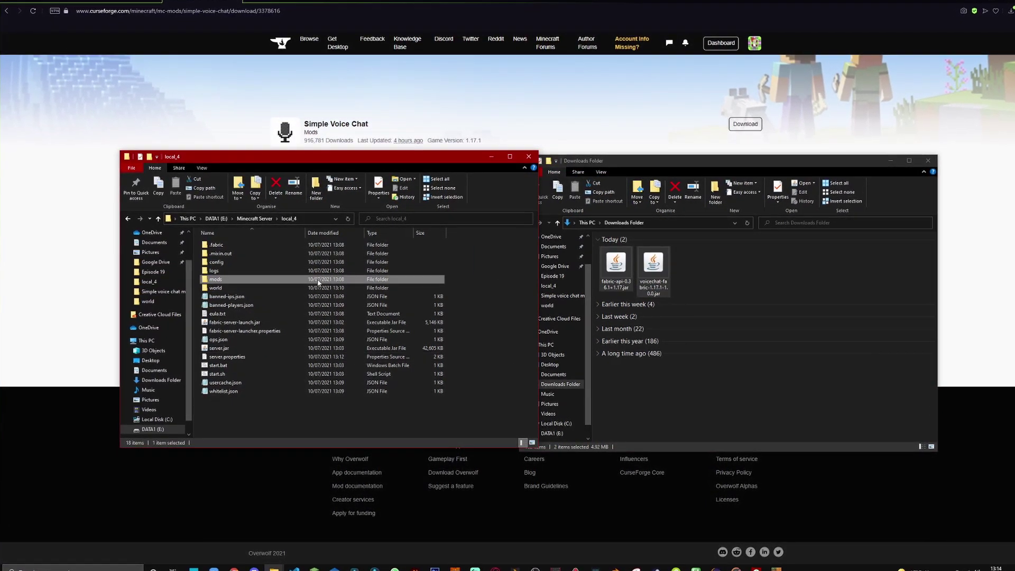
drag(654, 264, 381, 283)
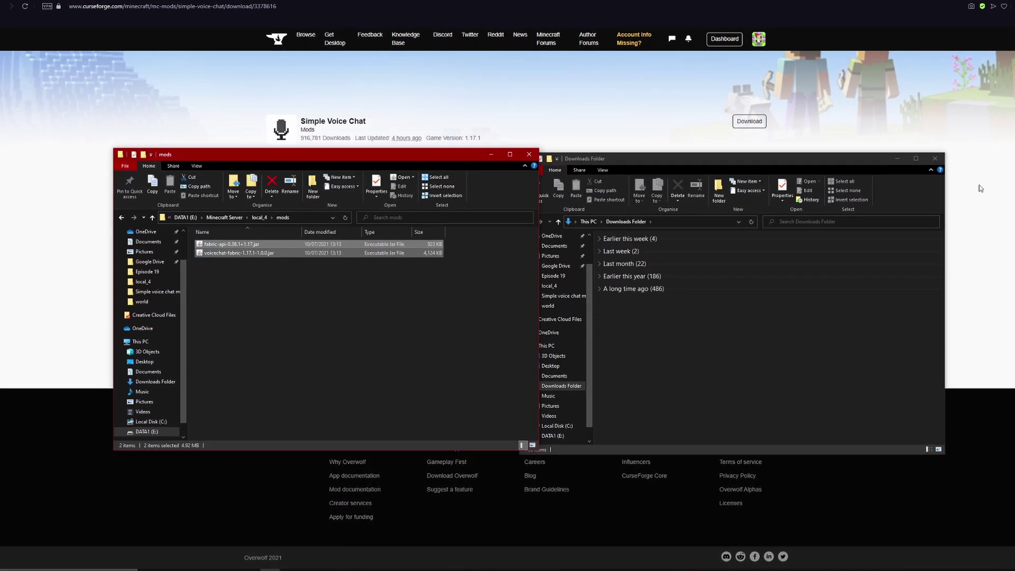
click(934, 159)
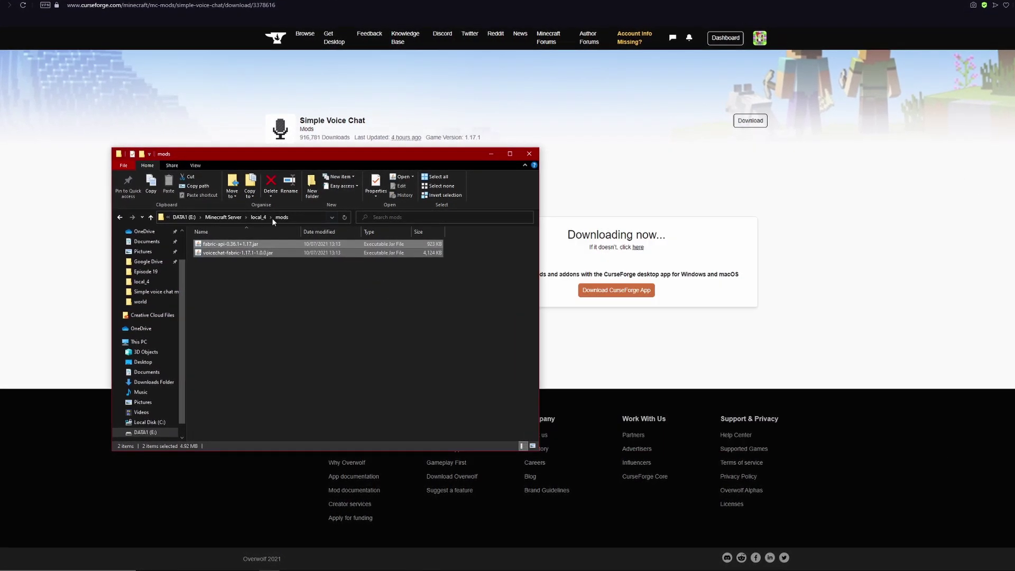
- Return from the mods folder to local_4 and minimise its window
click(257, 216)
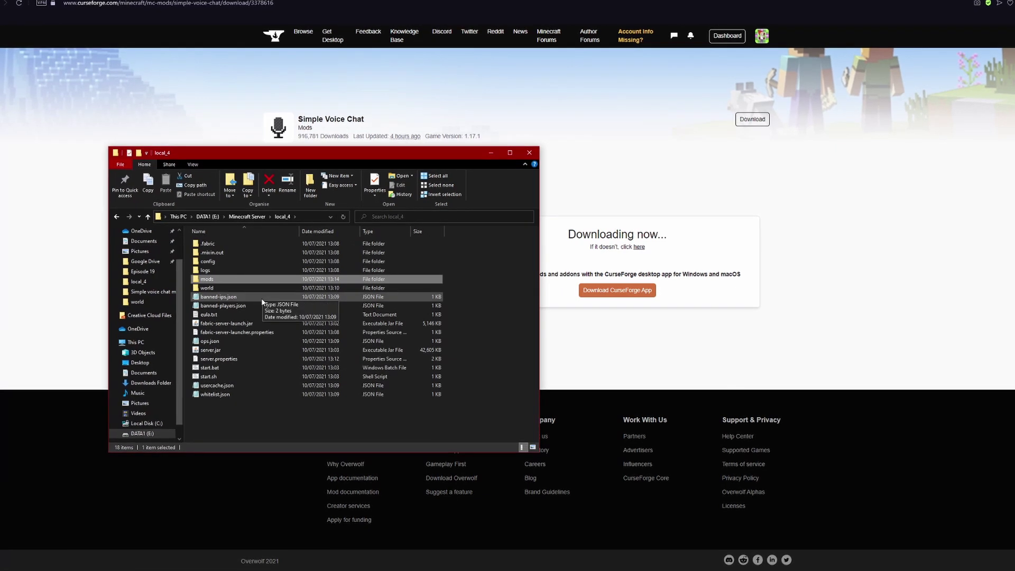
click(496, 360)
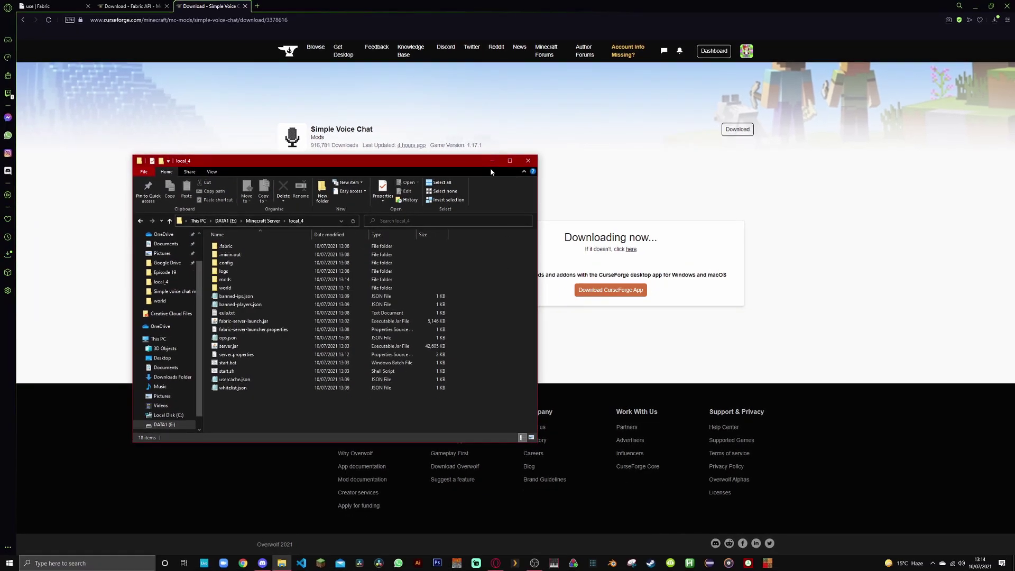
click(491, 161)
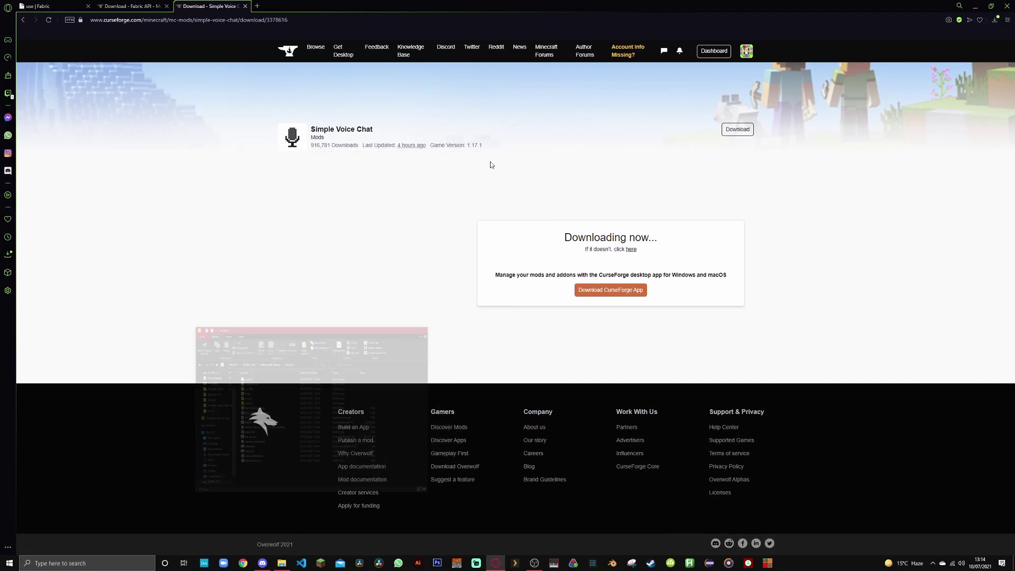
- Open the Minecraft Launcher and choose the fabric-loader-1.17.1 installation
click(320, 561)
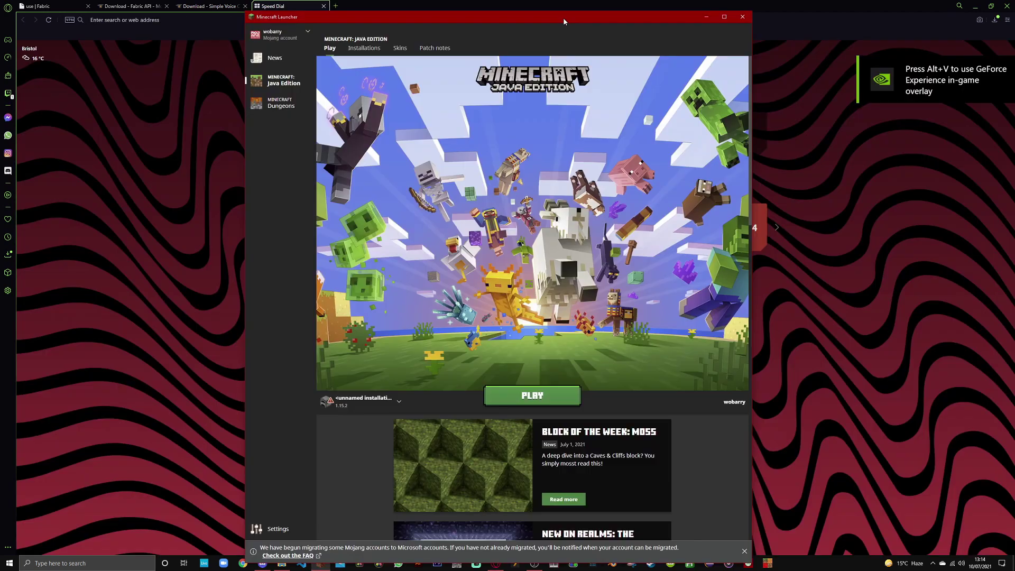
click(359, 401)
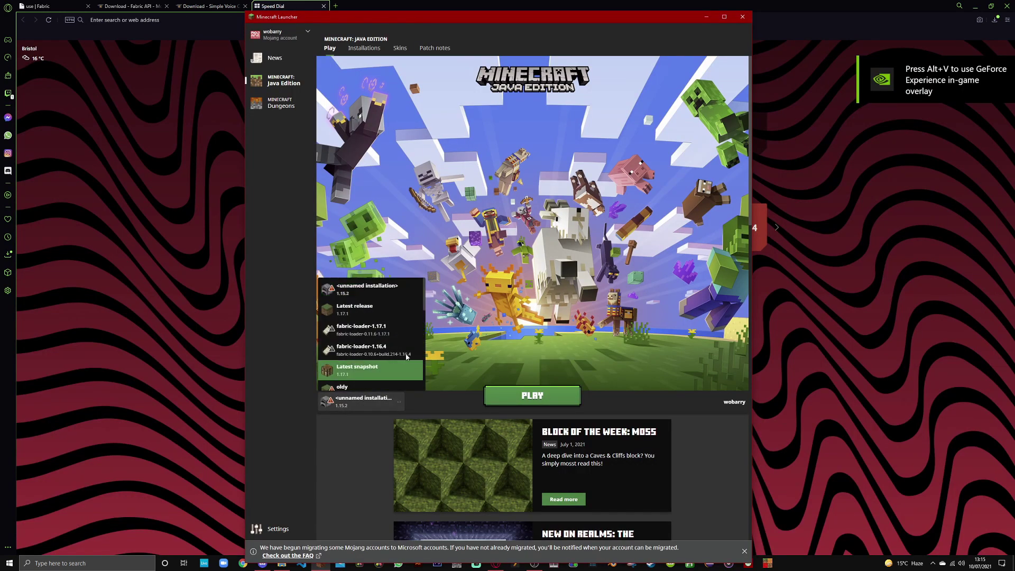
click(395, 335)
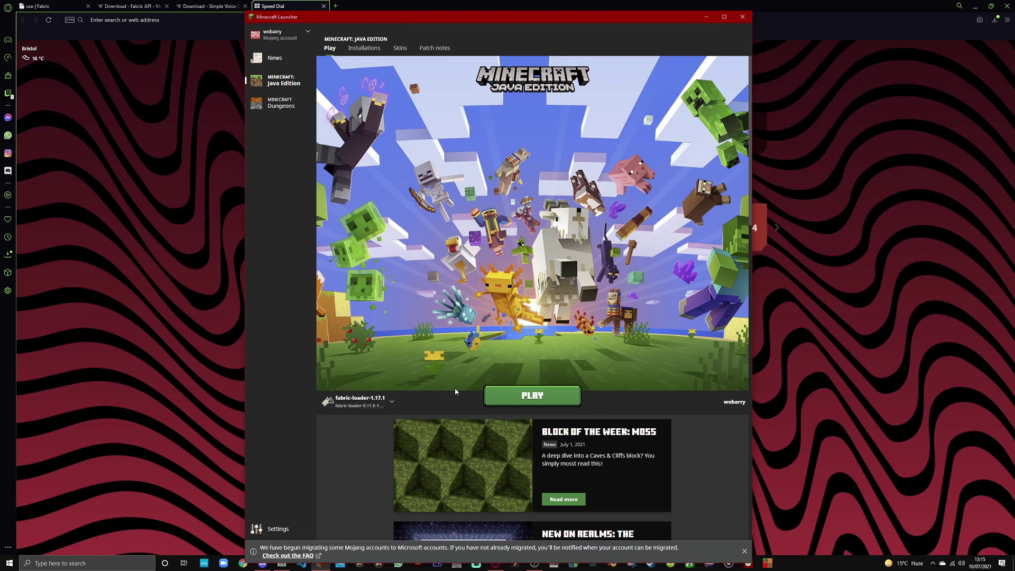
click(383, 400)
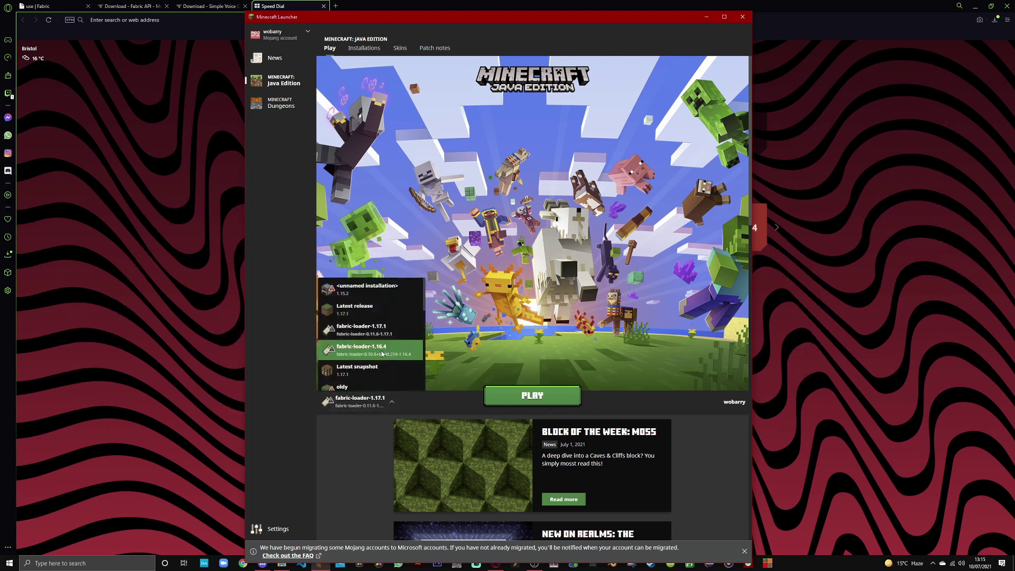
click(365, 309)
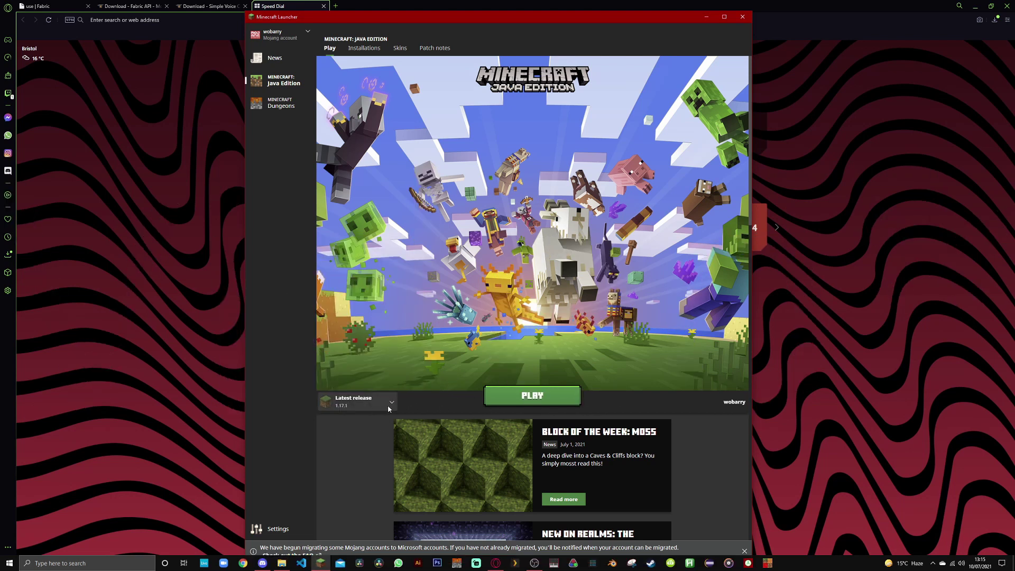
scroll(373, 411, down, 2)
scroll(369, 412, up, 2)
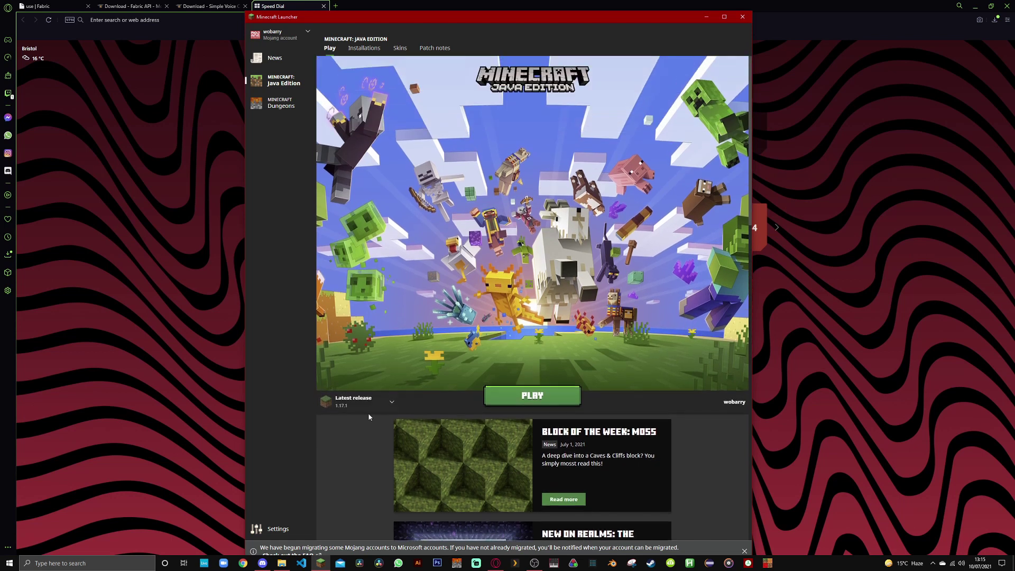
- Launch the game with the fabric-loader-1.17.1 installation selected
click(368, 403)
click(383, 336)
mouse_move(382, 407)
click(512, 399)
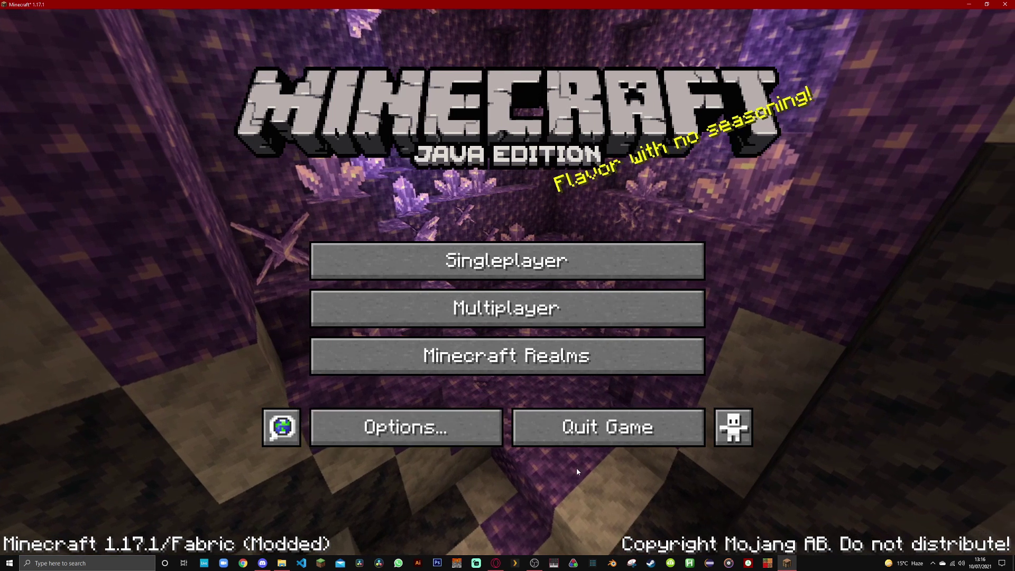
- Open the game's Controls options and examine the Voice Chat key bindings at the end of the list
click(413, 430)
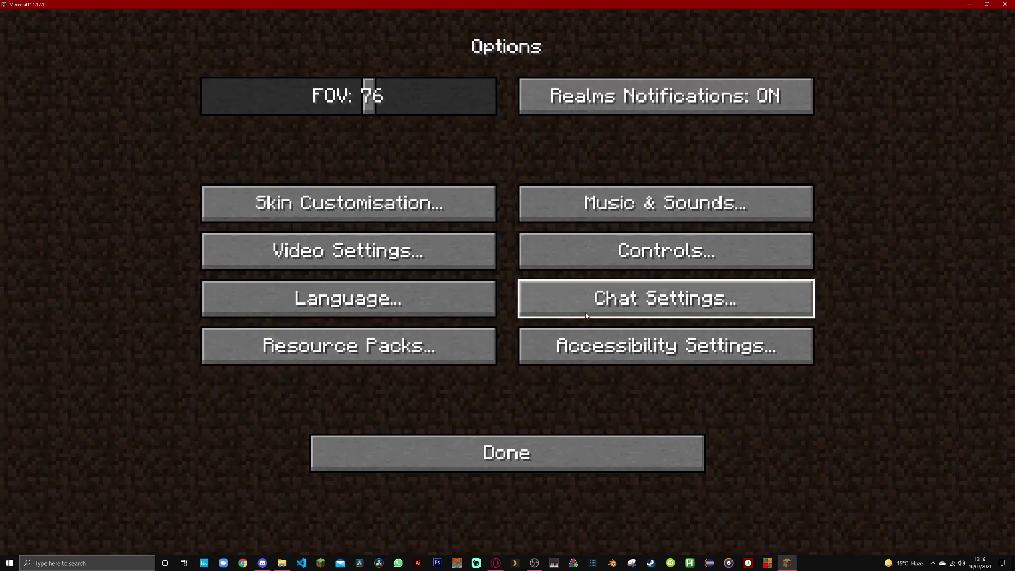
click(595, 258)
drag(835, 141, 842, 465)
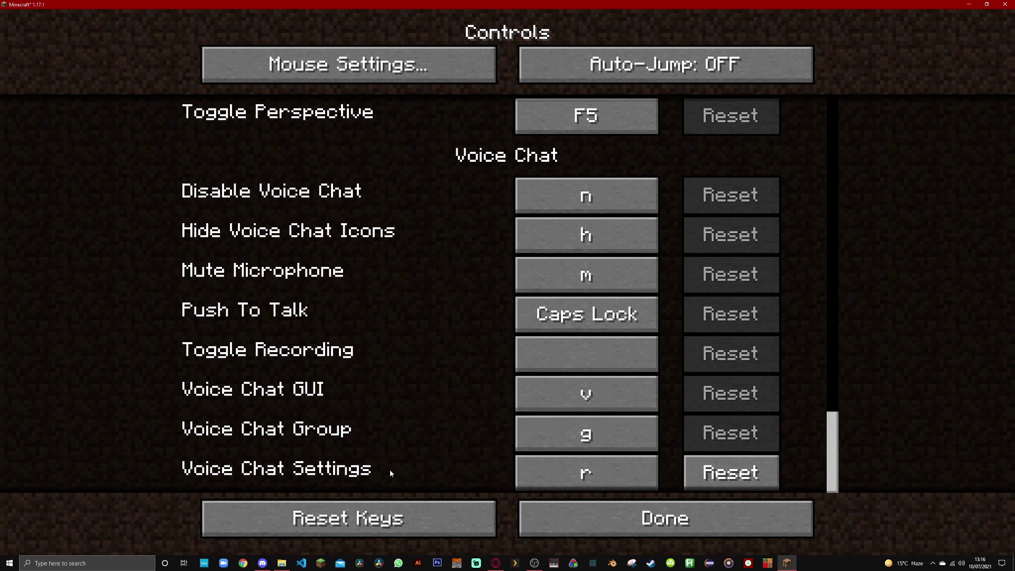
- Reset the Voice Chat Settings key binding, rebind it to R, and return to the title screen
click(731, 472)
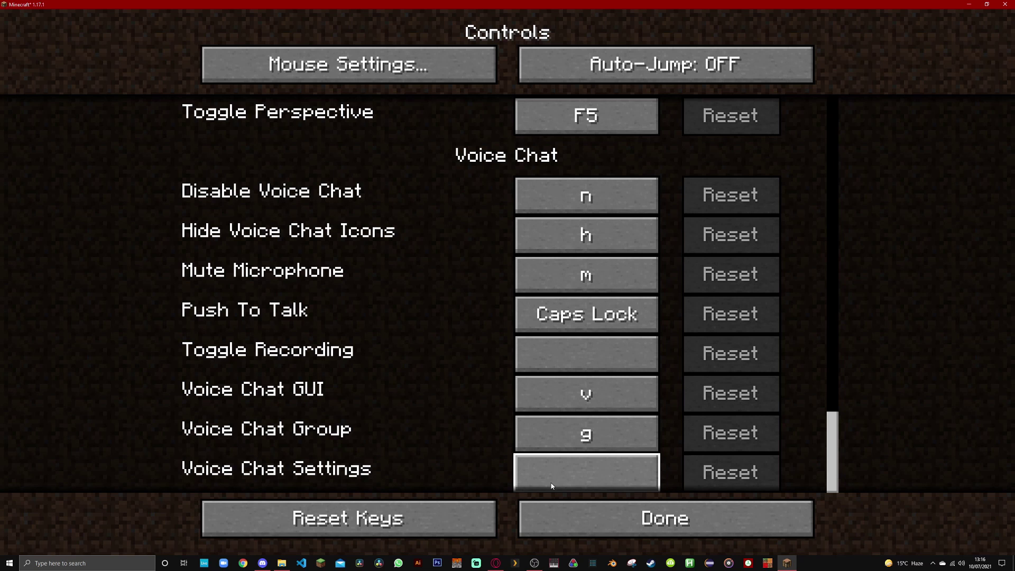
key(r)
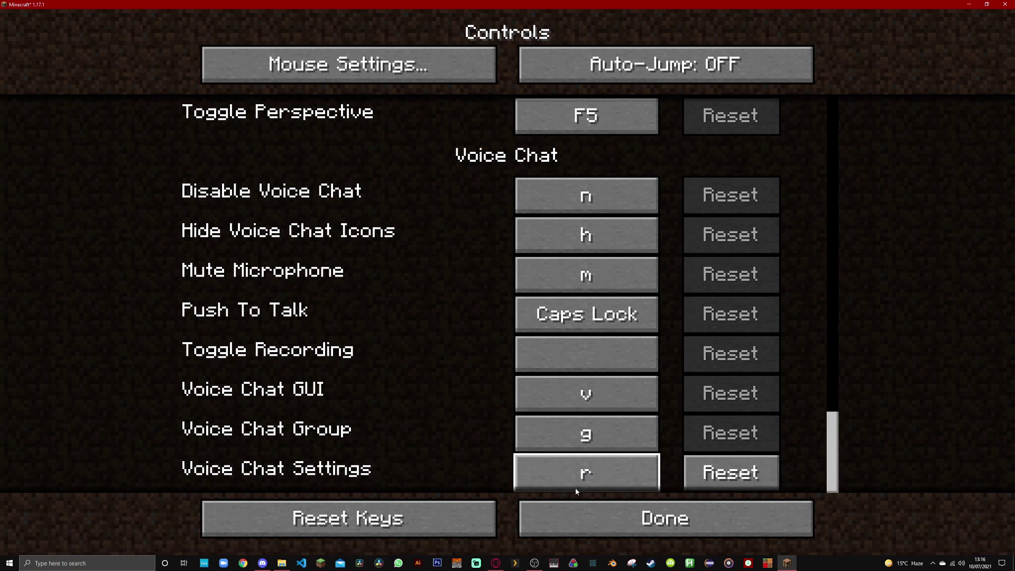
scroll(691, 306, up, 17)
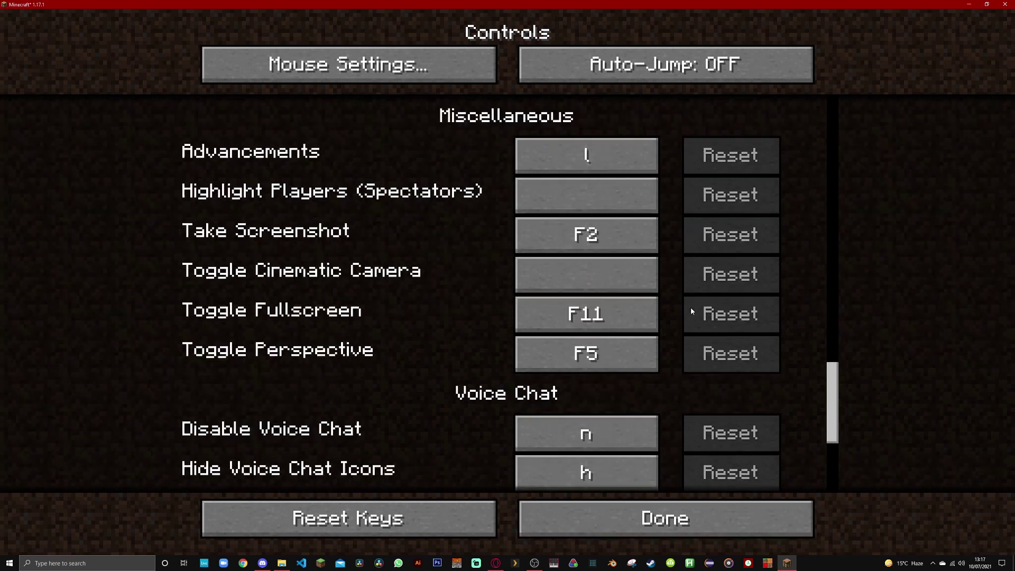
scroll(706, 296, up, 1)
drag(828, 366, 804, 479)
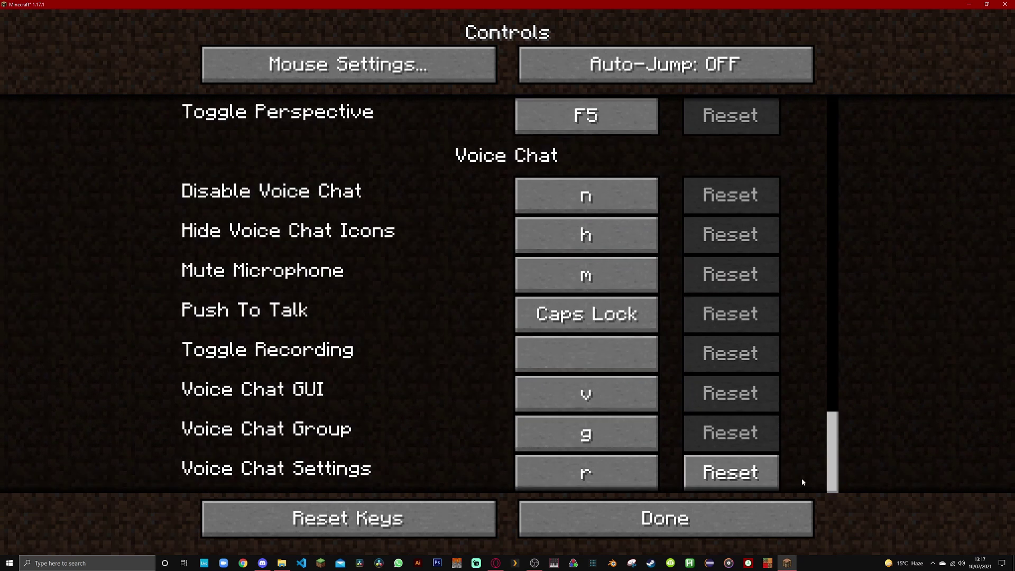
click(747, 516)
key(Escape)
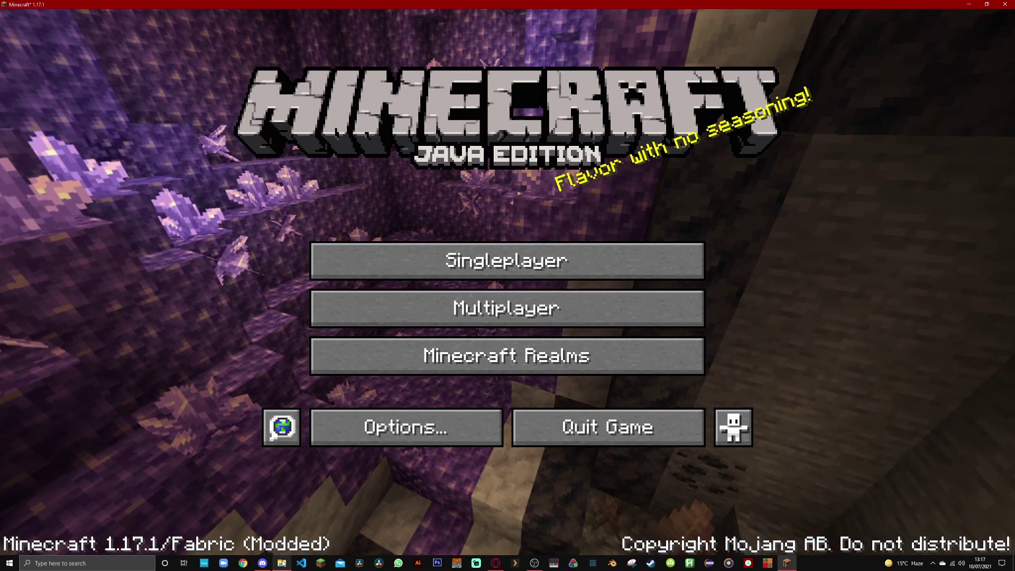
- Bring up the local_4 folder and start the local server by running start.bat
mouse_move(282, 561)
click(283, 463)
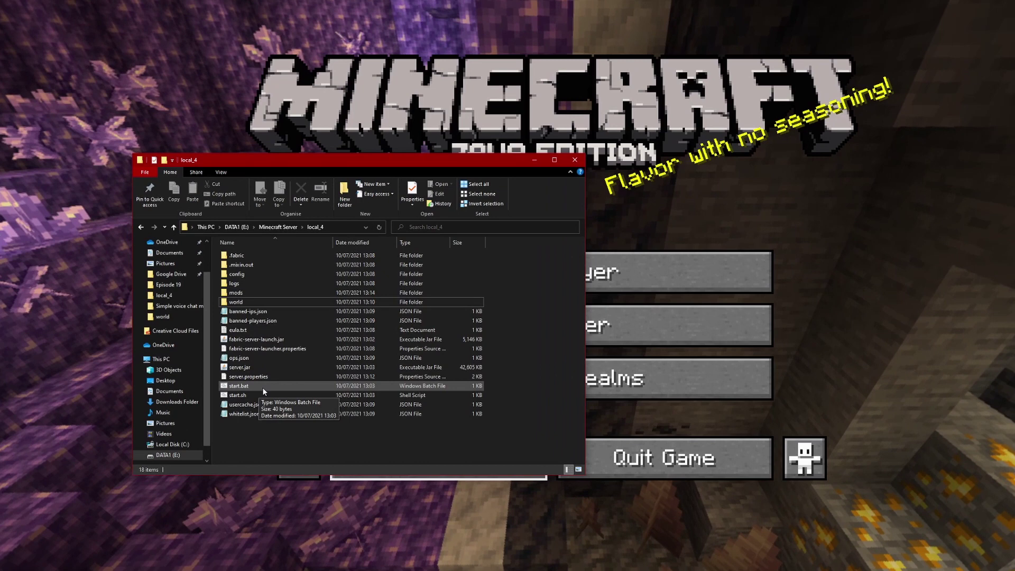
double_click(262, 386)
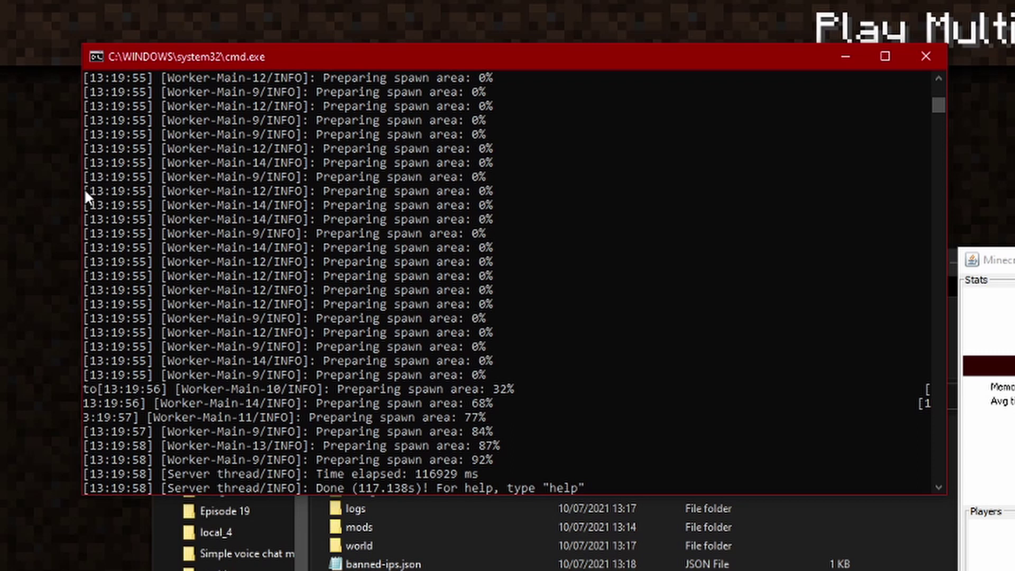
- Examine the server console log for the startup completion line and the voice chat server's port line
drag(85, 192, 482, 477)
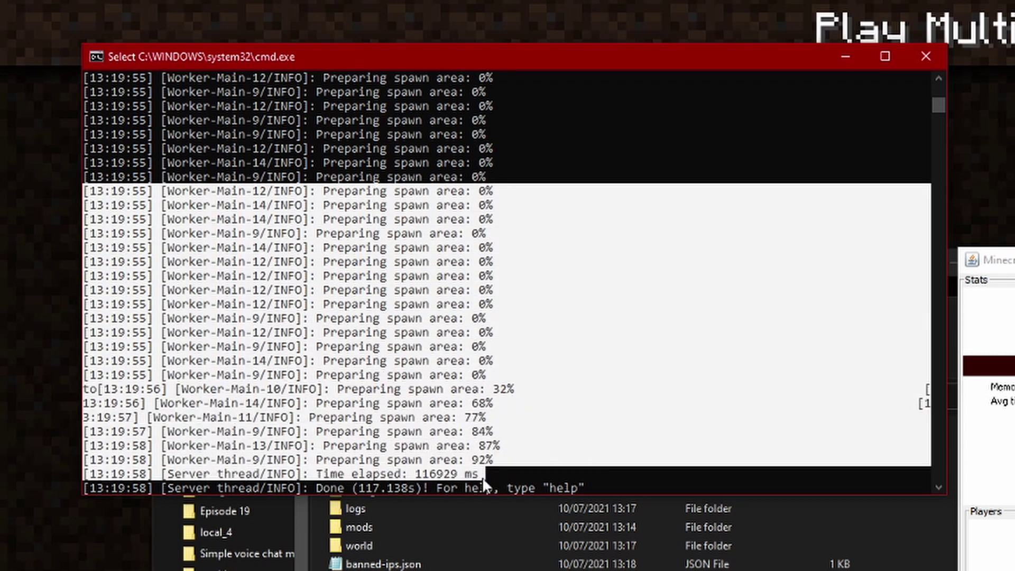
click(500, 224)
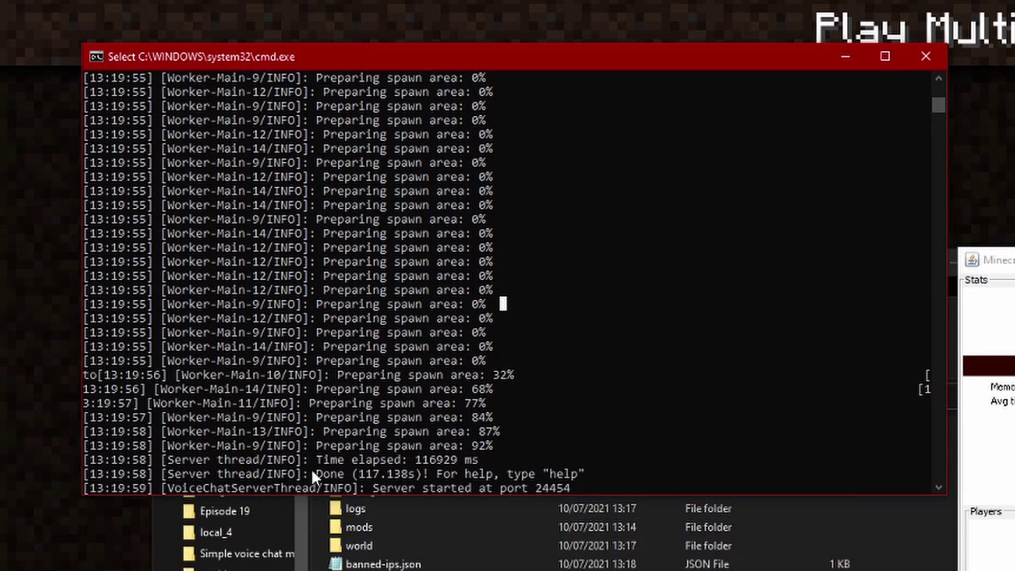
drag(312, 468, 377, 464)
click(377, 464)
scroll(427, 449, down, 1)
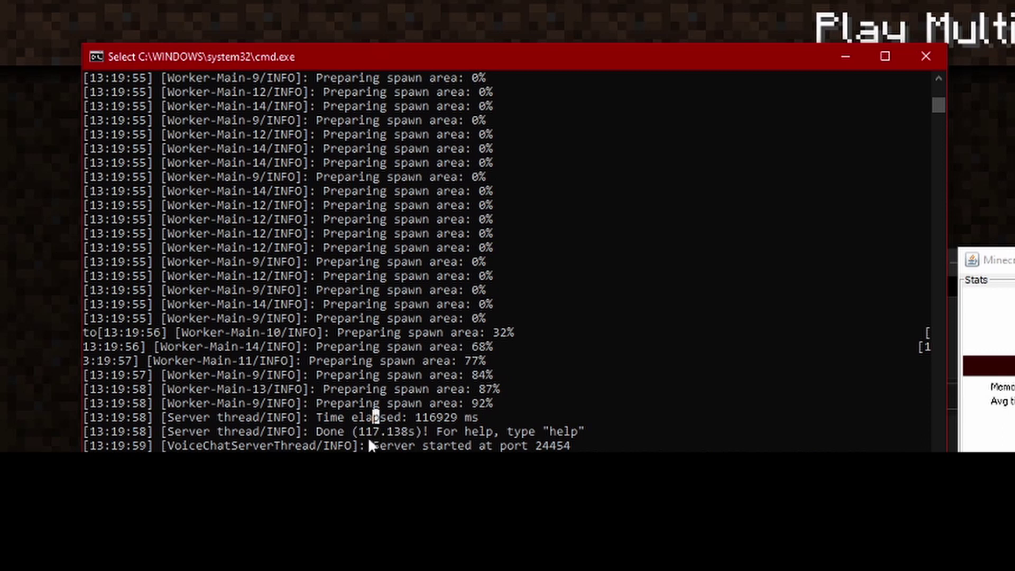
drag(367, 446, 566, 446)
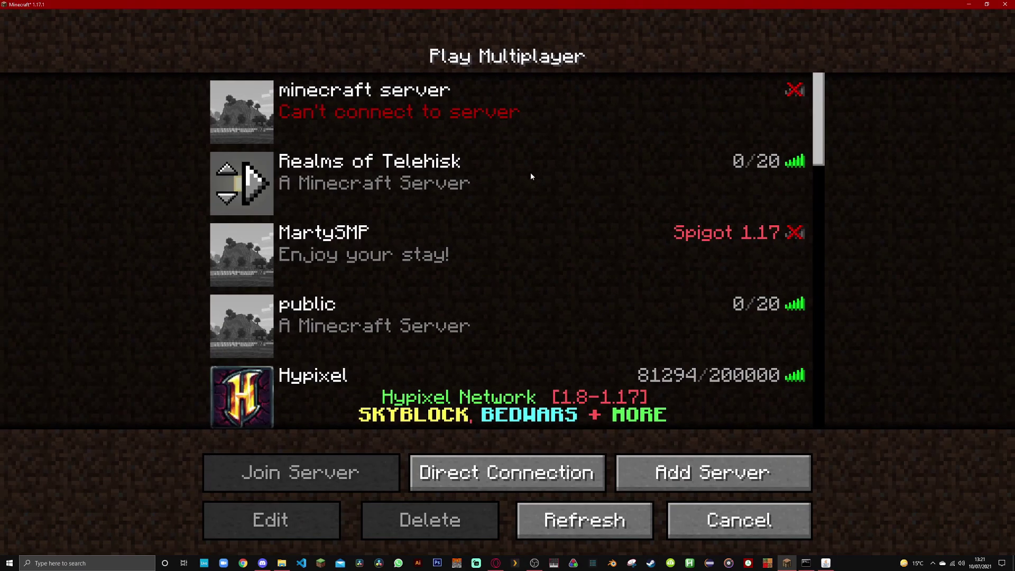
- Join the Realms of Telehisk server from the multiplayer list and close the chat input after opening it
double_click(324, 175)
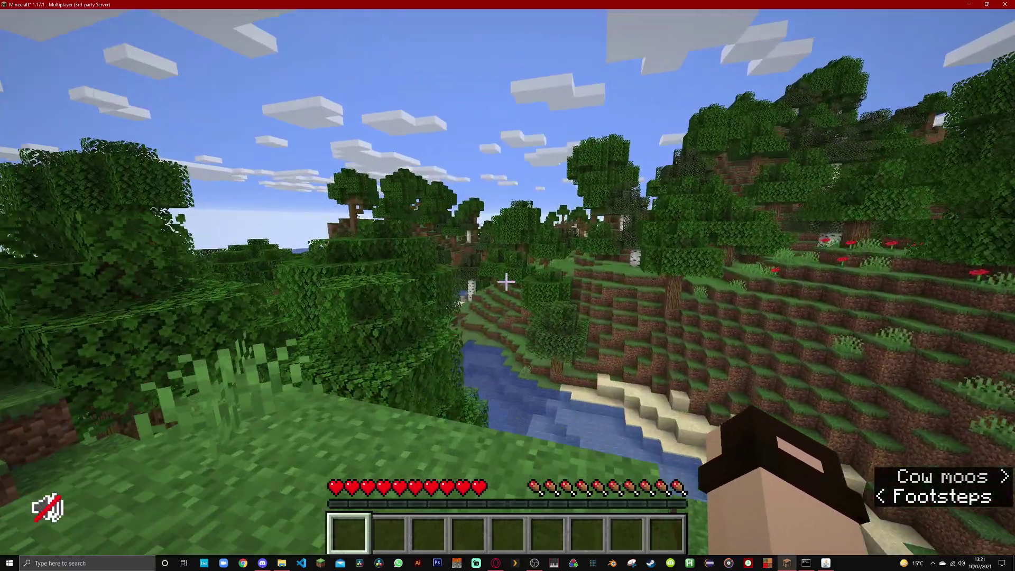
key(t)
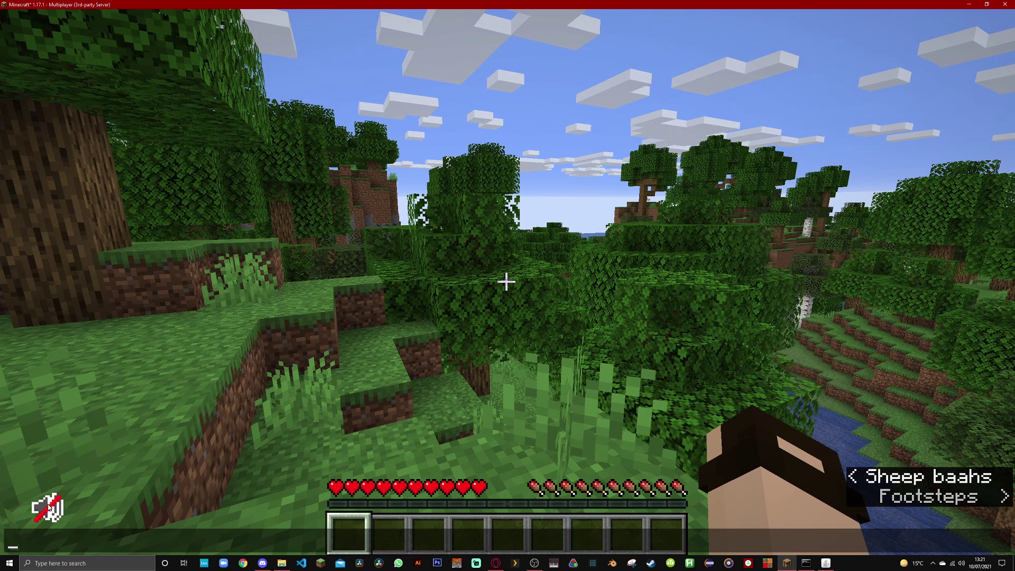
key(Escape)
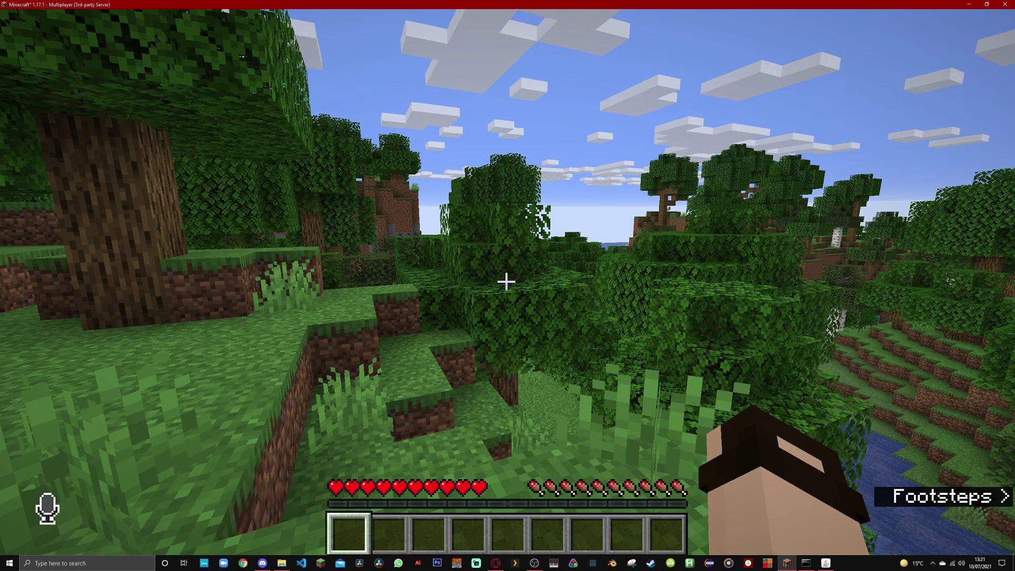
- Walk across the terrain, hit the tree leaves and toggle the camera perspective while voice chat is connected
key(w)
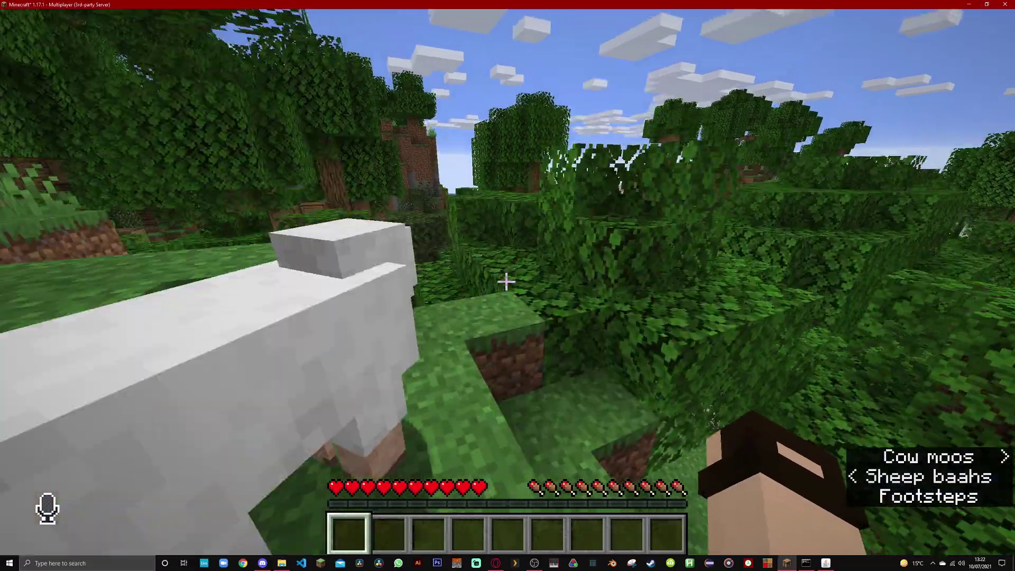
key(space)
click(506, 281)
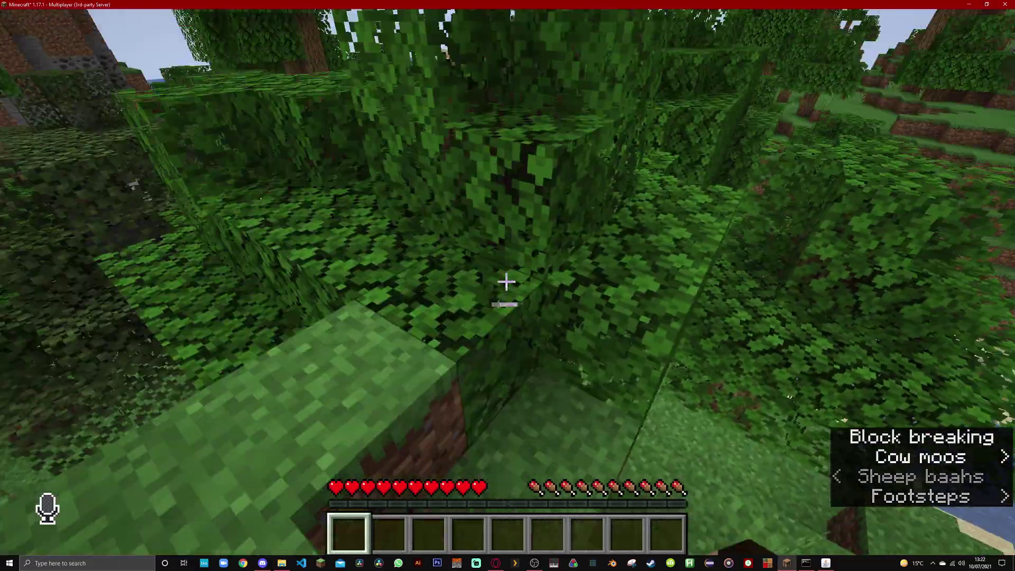
key(F5)
key(F5)
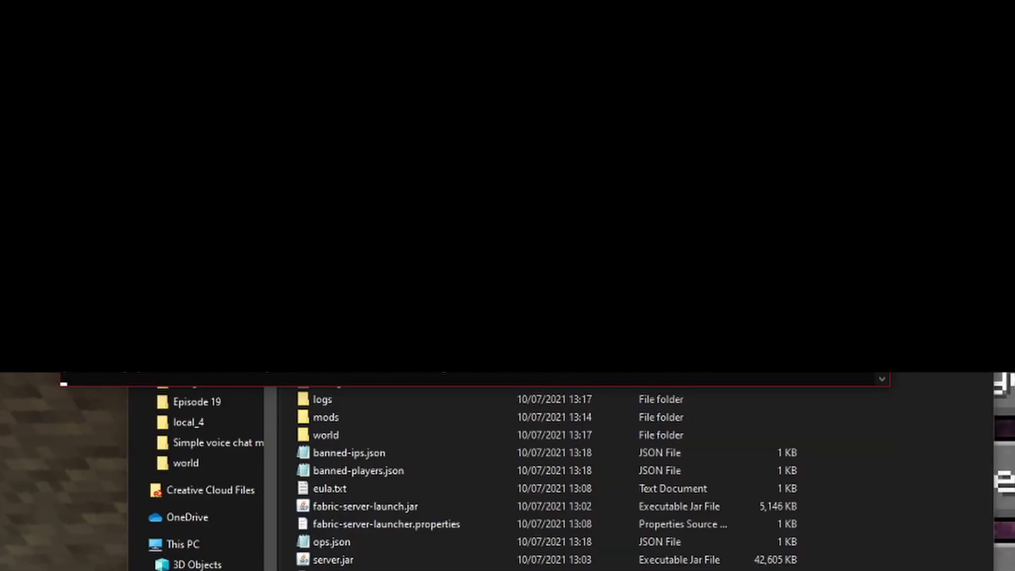
- Stop the running local server and check the jar files in local_4's mods folder
key(Return)
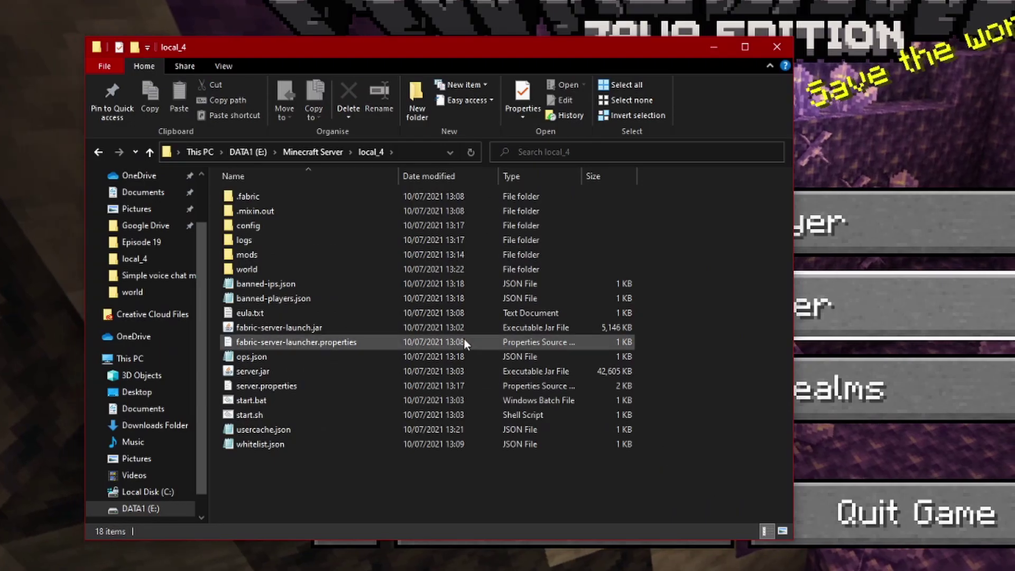
click(299, 255)
double_click(297, 254)
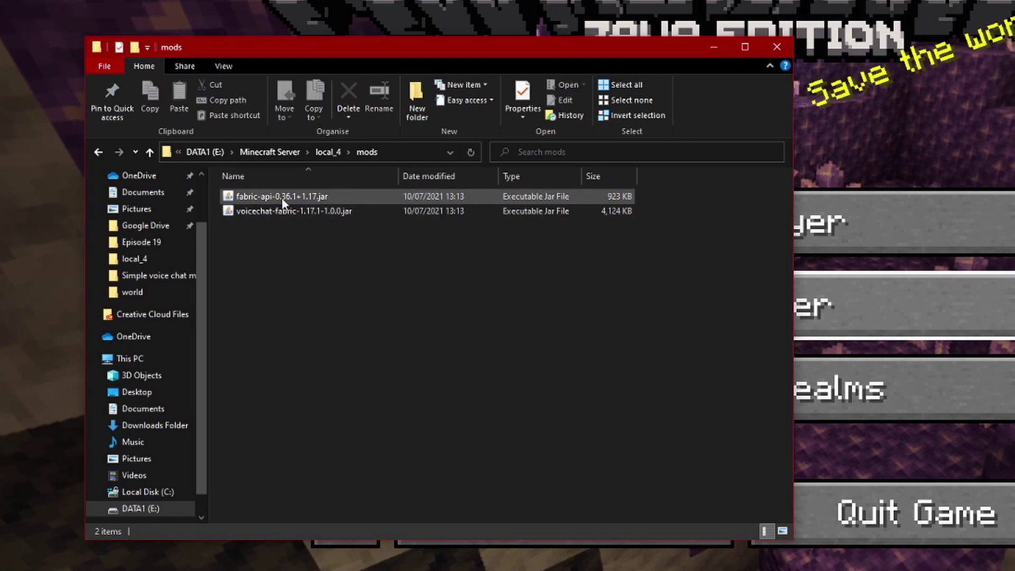
click(334, 156)
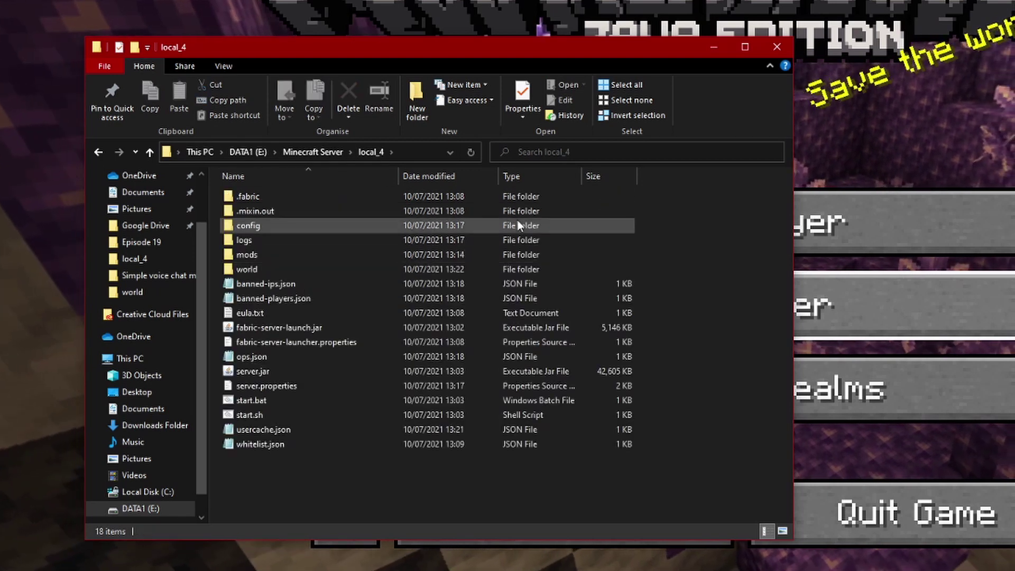
- Open voicechat-server.properties from local_4's config/voicechat folder in Notepad instead of the code editor
double_click(454, 223)
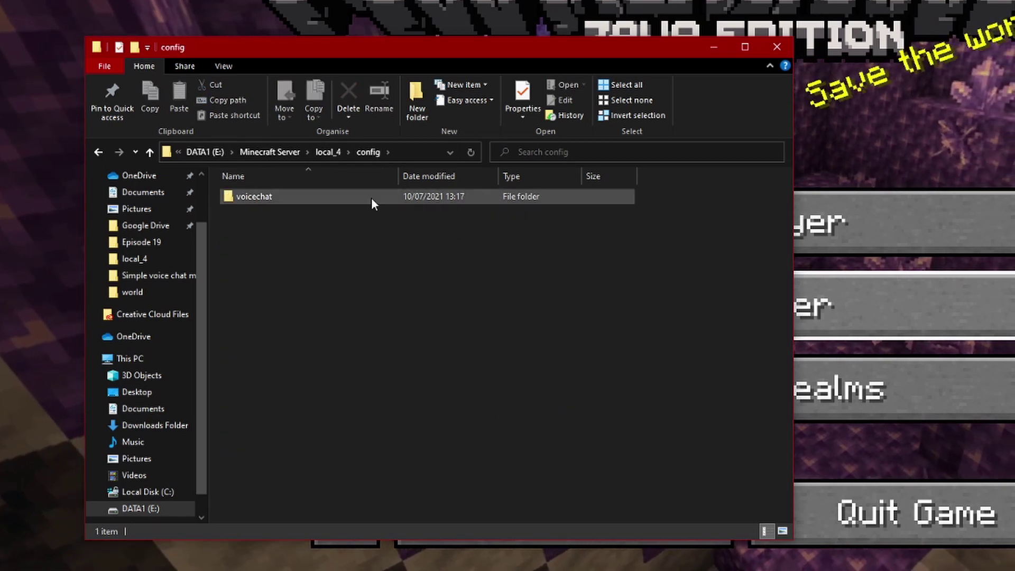
double_click(289, 199)
click(295, 199)
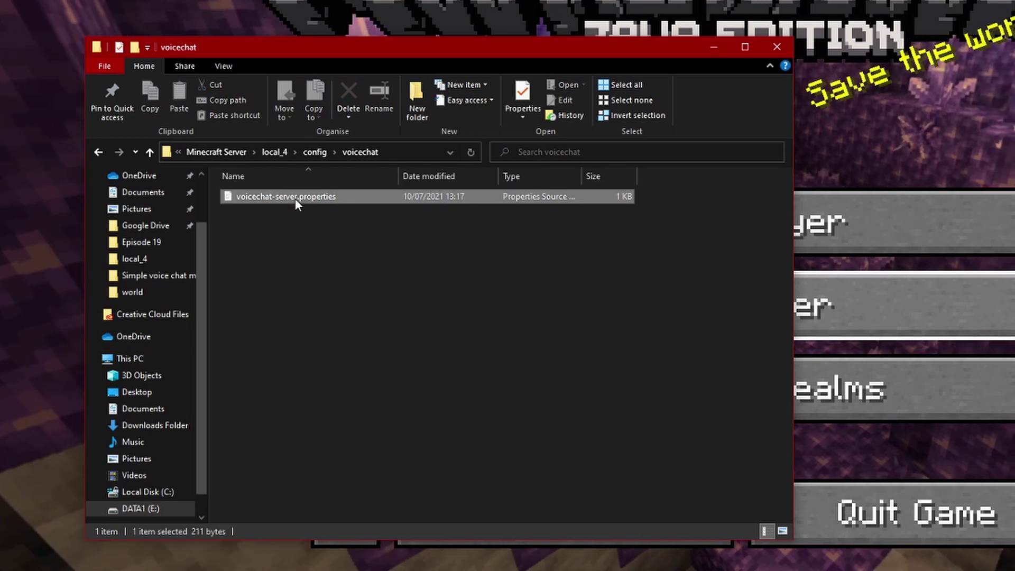
double_click(295, 198)
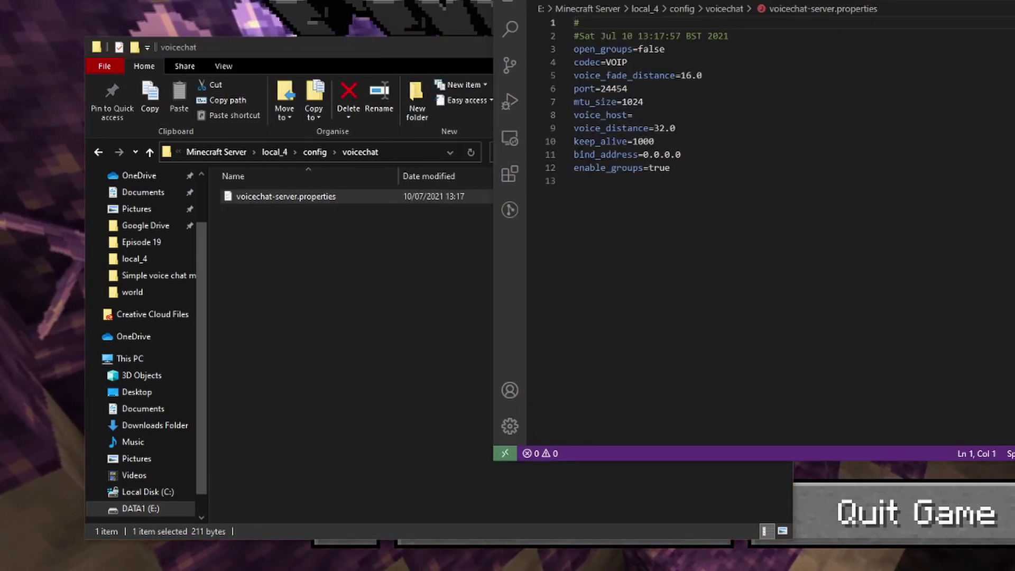
key(alt+F4)
right_click(392, 196)
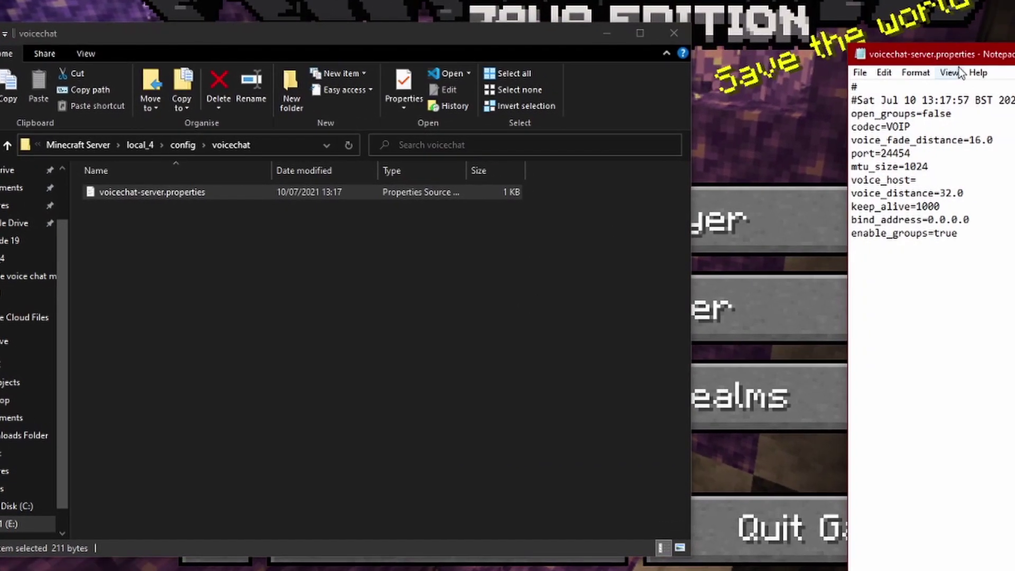
- Set port to 25566 in voicechat-server.properties and save the file
drag(1010, 57, 555, 90)
drag(437, 78, 457, 178)
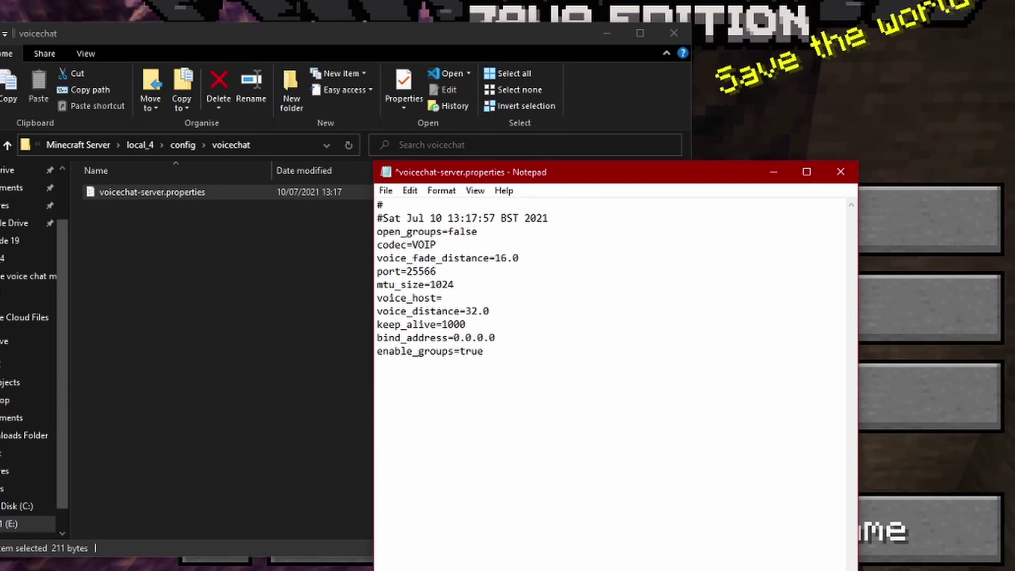
key(ctrl+s)
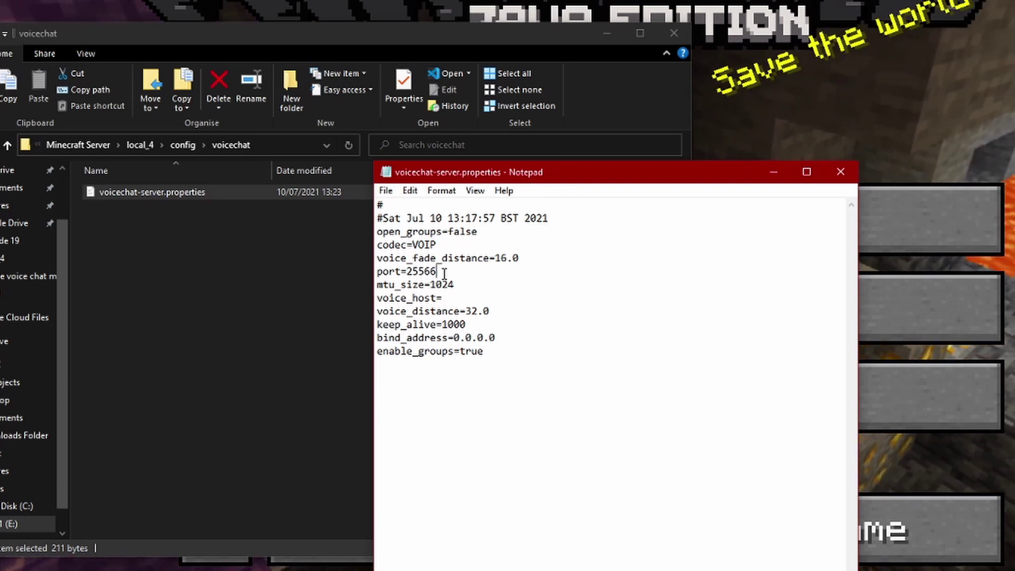
click(386, 190)
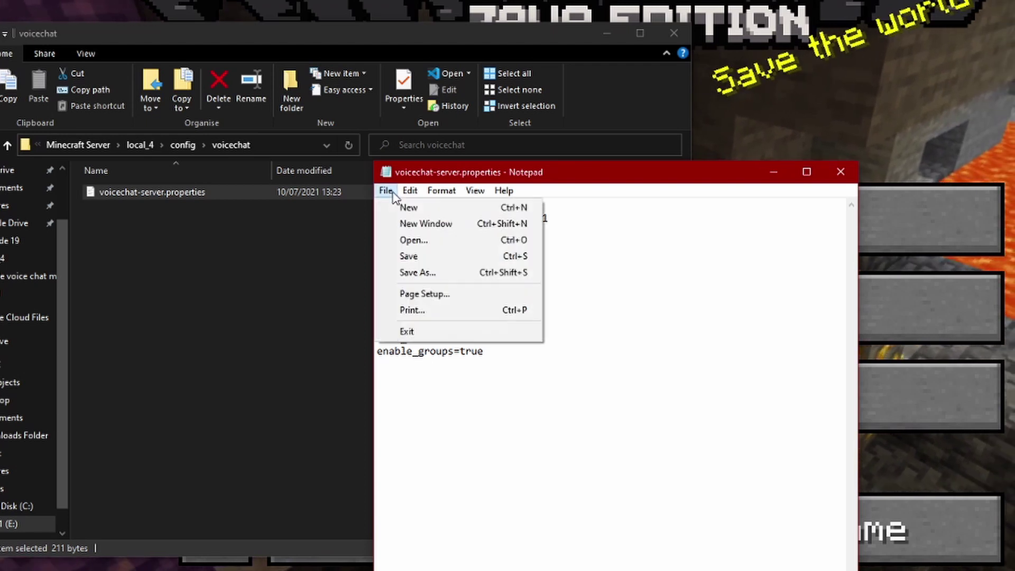
click(437, 259)
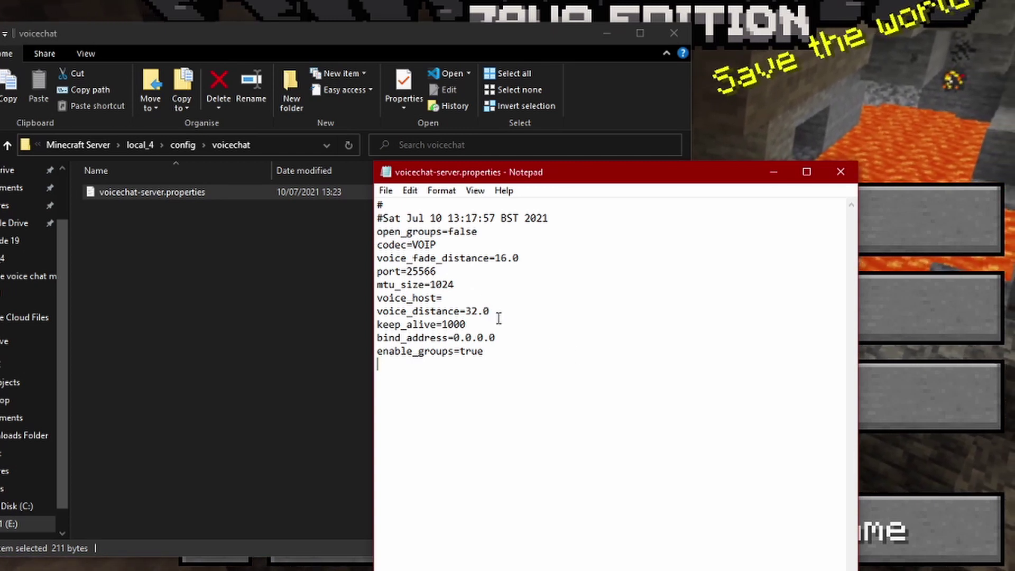
- Review the voice_distance and voice_fade_distance settings, then close voicechat-server.properties
drag(413, 312, 500, 313)
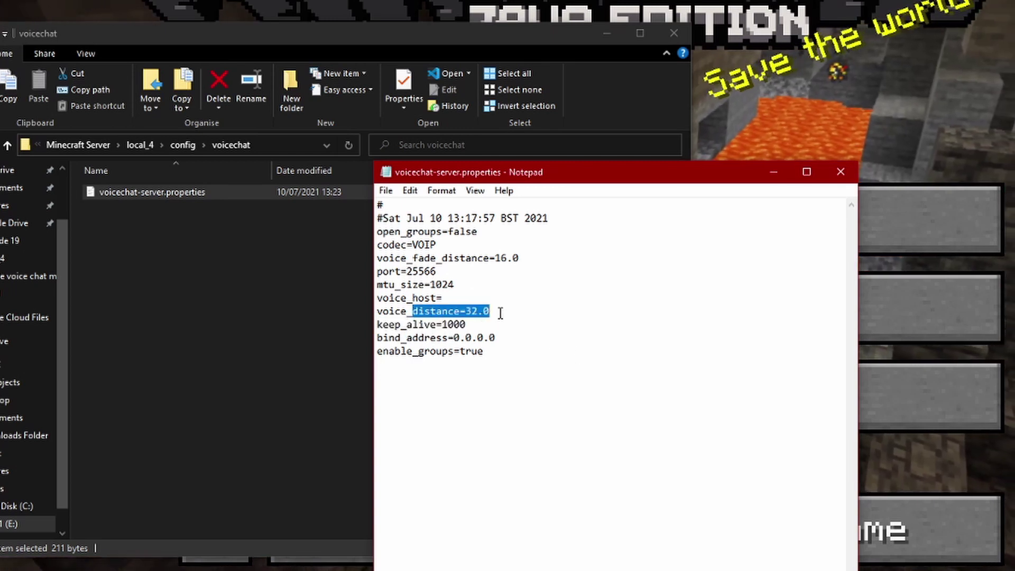
click(500, 313)
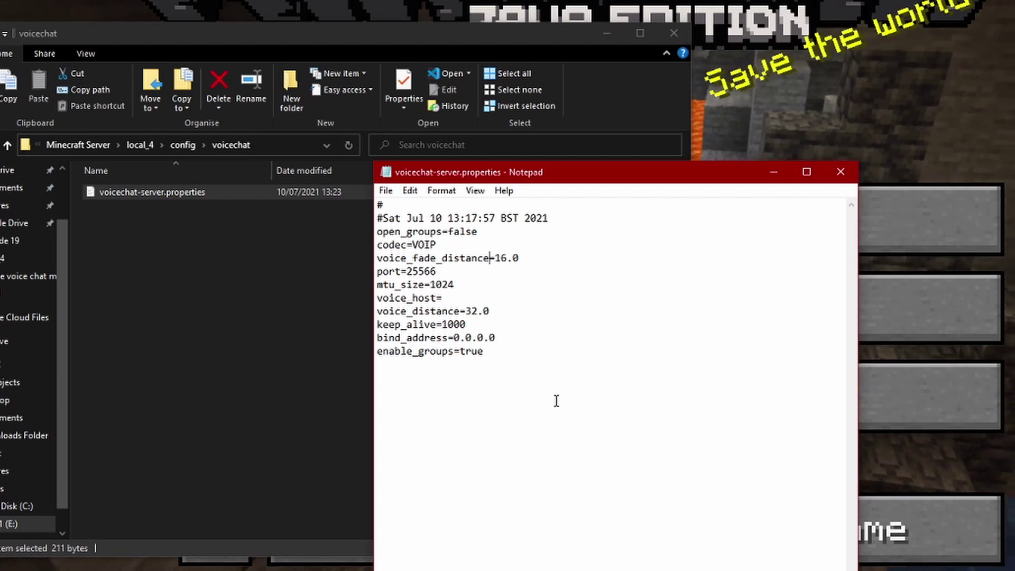
click(840, 171)
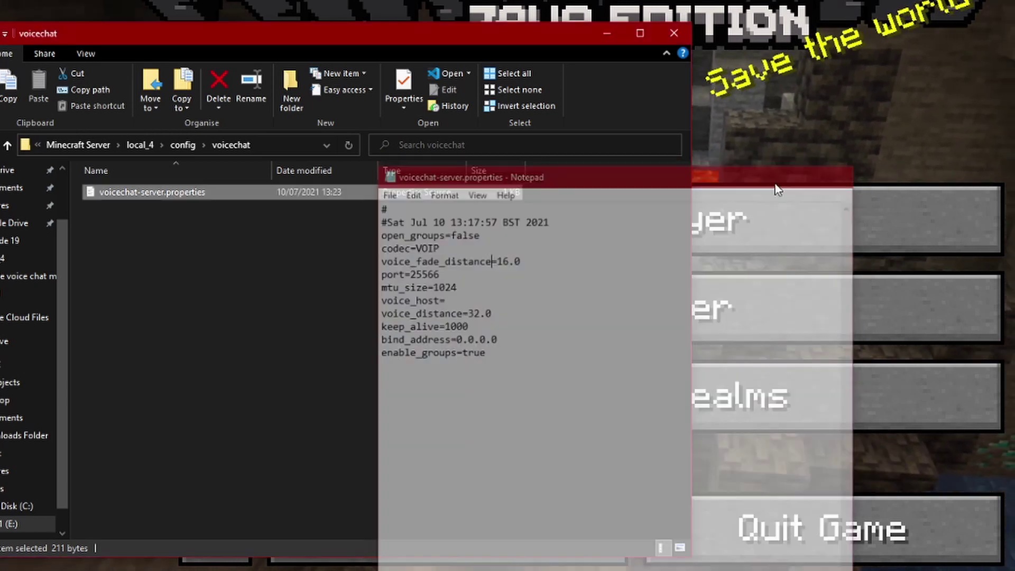
- Return to the local_4 folder, restart the server with start.bat and reposition its console window
click(191, 146)
click(194, 147)
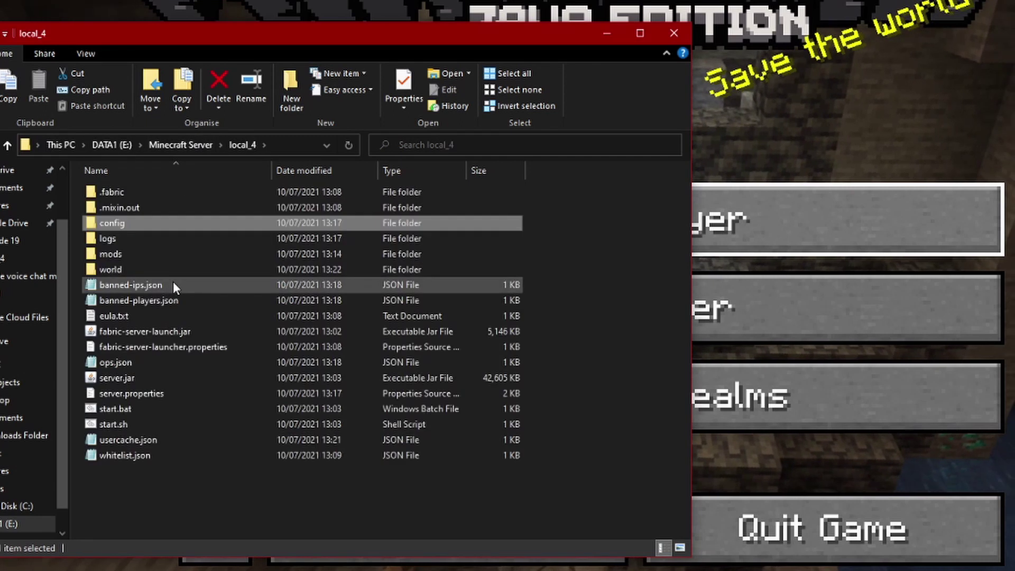
click(228, 483)
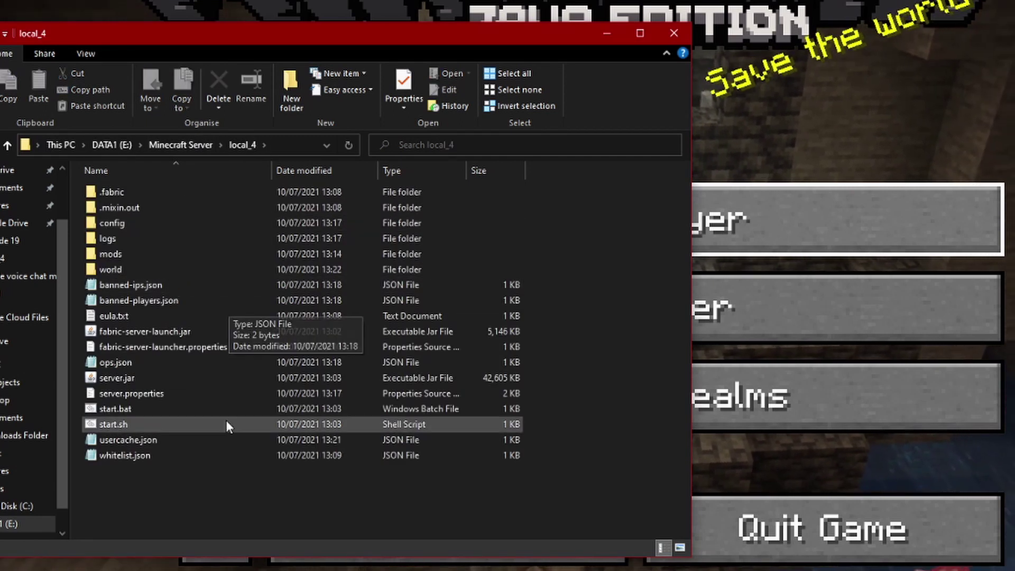
double_click(182, 409)
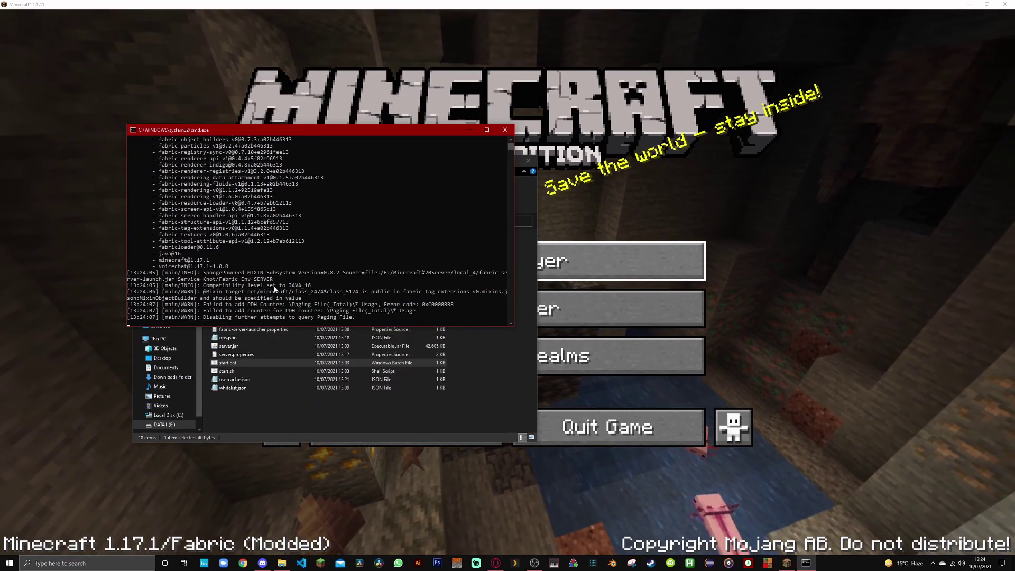
drag(249, 130, 214, 106)
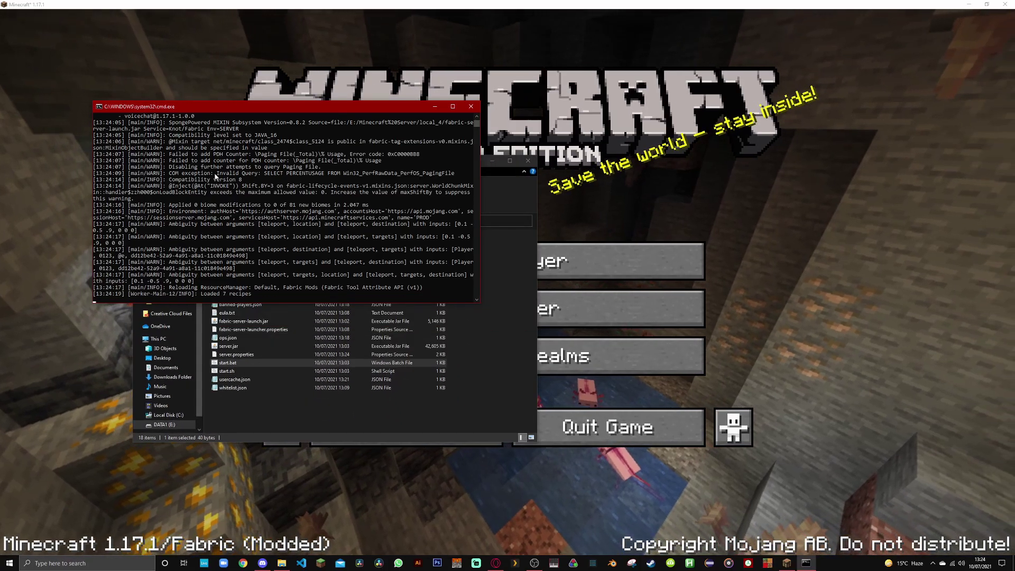
- Follow the restarted server's startup log in the console through world loading and voice chat server startup
click(304, 295)
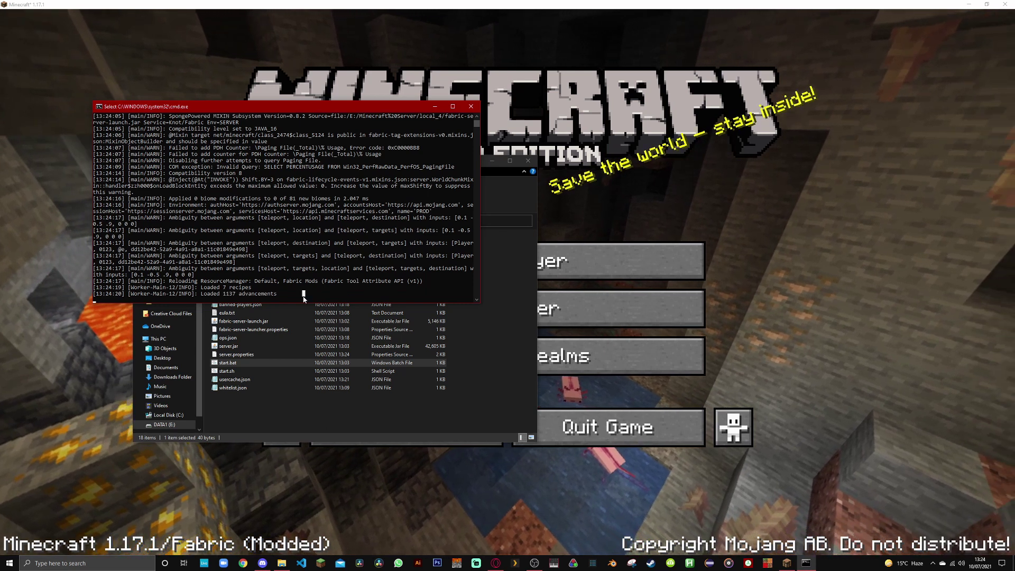
key(Escape)
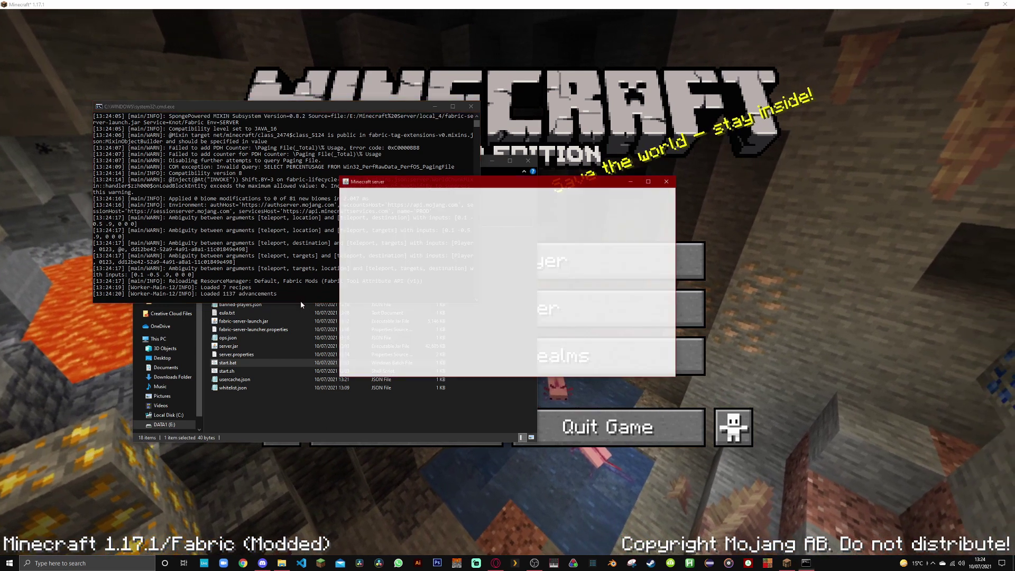
click(300, 300)
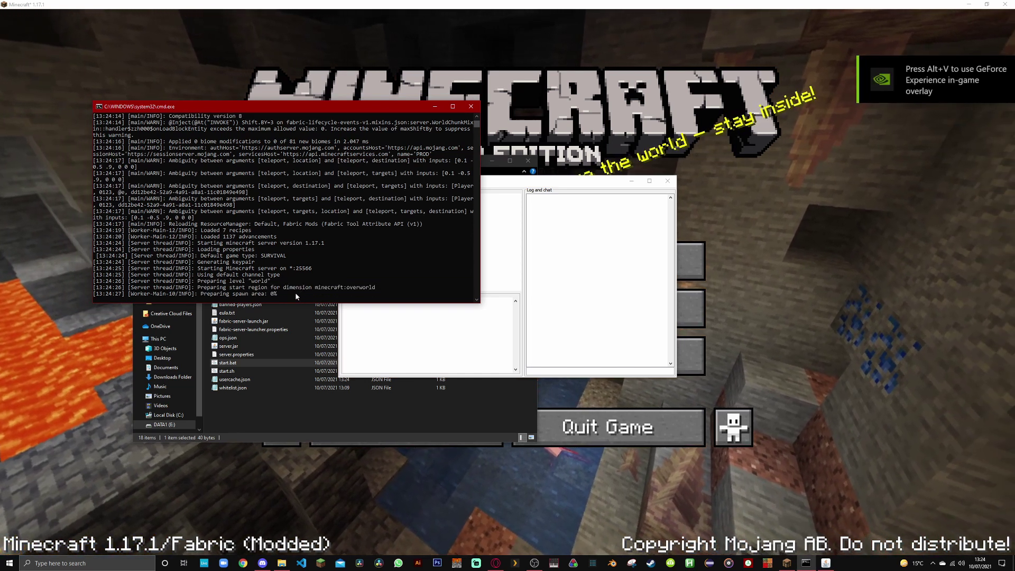
click(295, 292)
scroll(282, 298, down, 1)
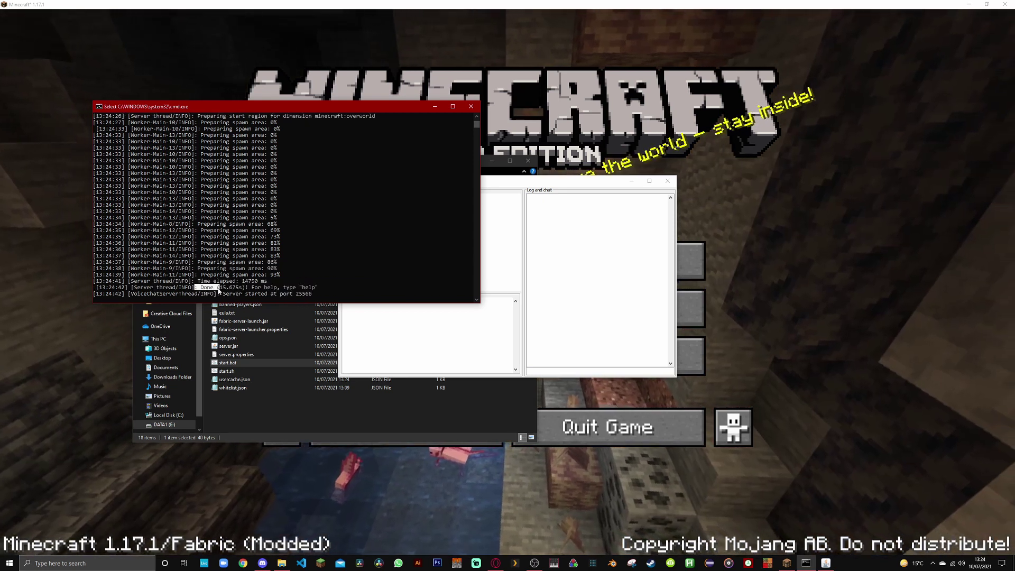
click(259, 281)
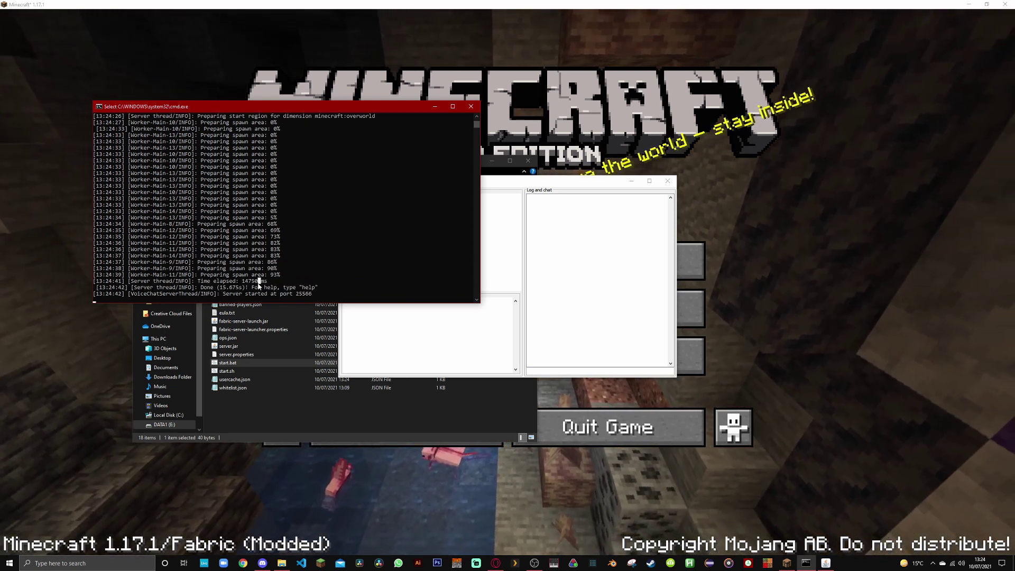
- Minimise the Minecraft server window and its console, and close the local_4 folder window
click(291, 410)
click(566, 199)
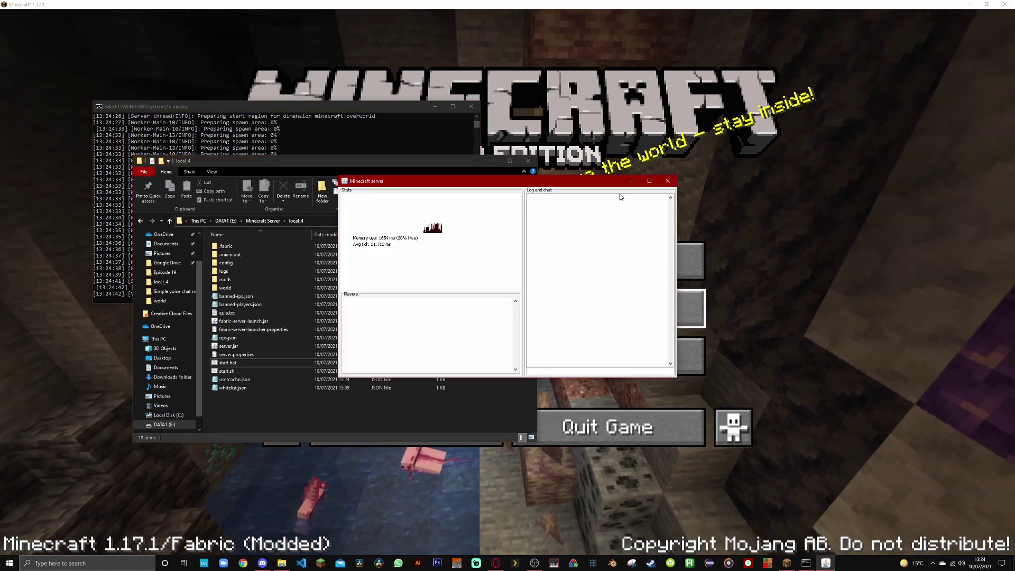
click(631, 181)
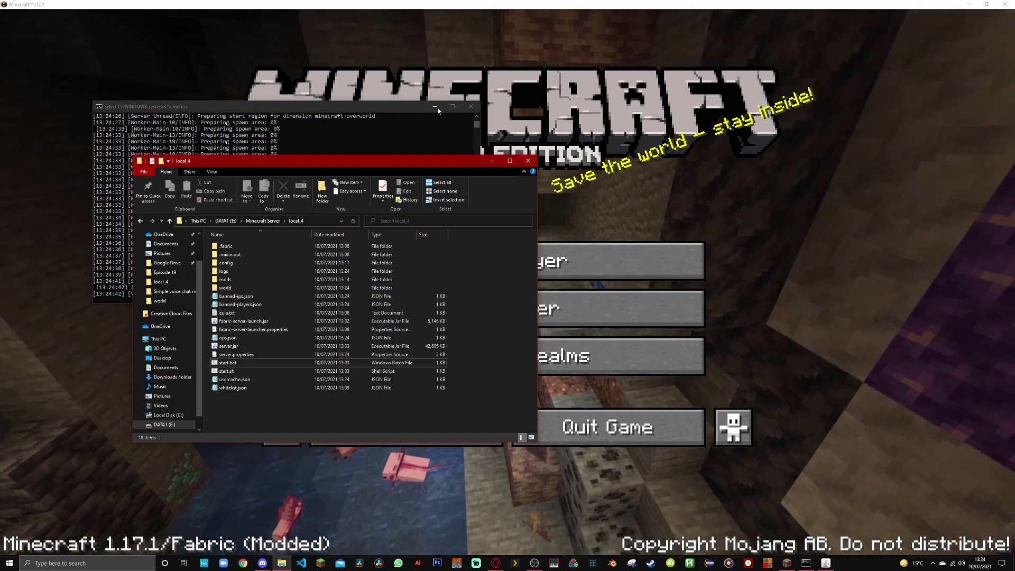
click(438, 109)
click(435, 106)
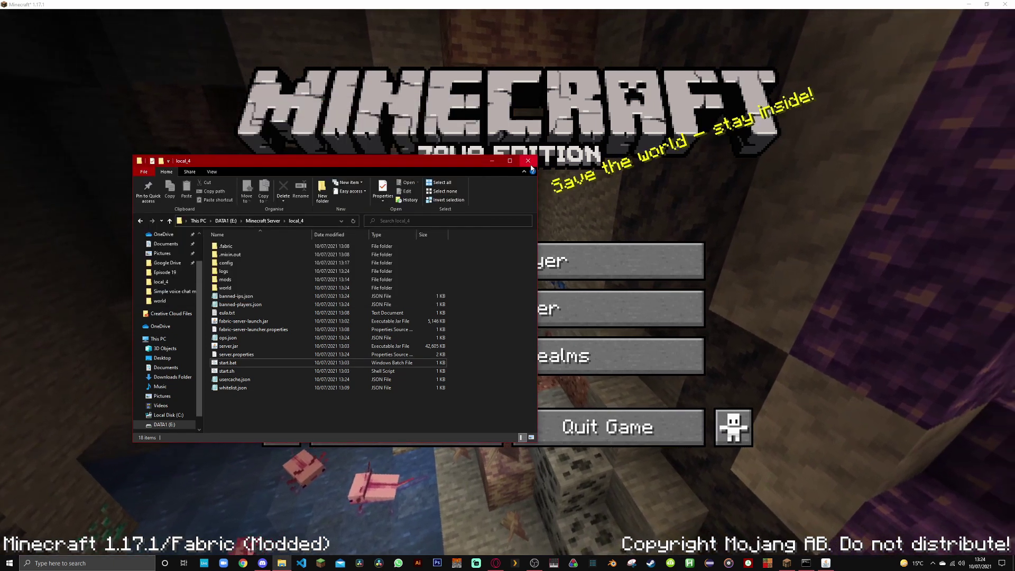
click(529, 160)
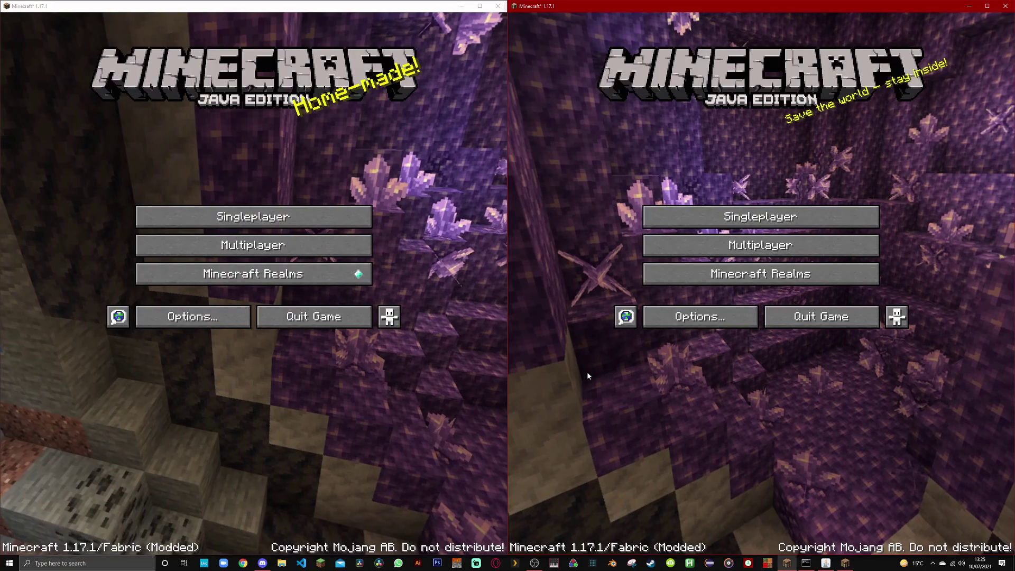
- Walk one client's player up to the other client's player on the server to check the voice chat speaker indicator
click(418, 423)
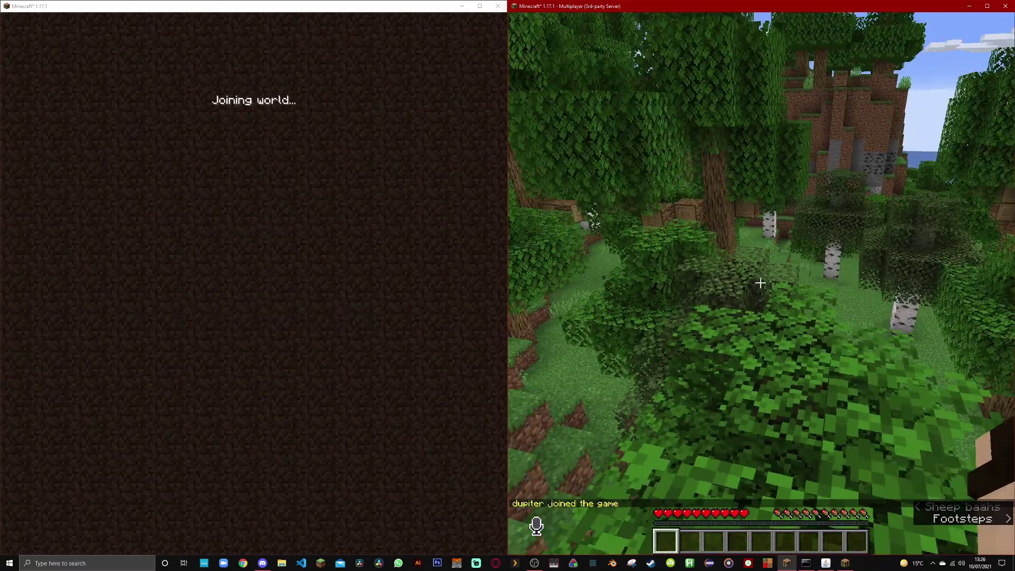
key(Tab)
key(w)
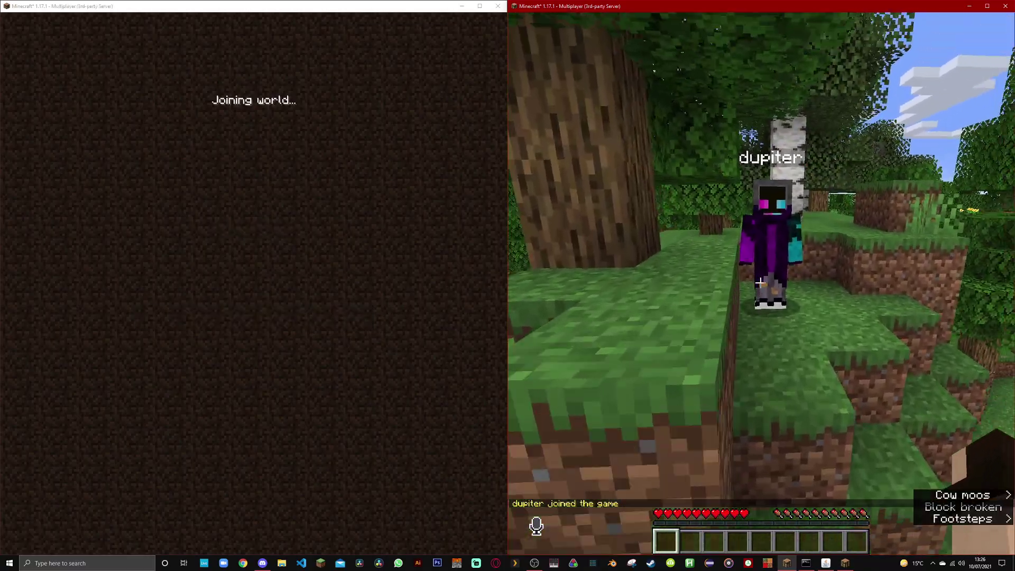
key(w)
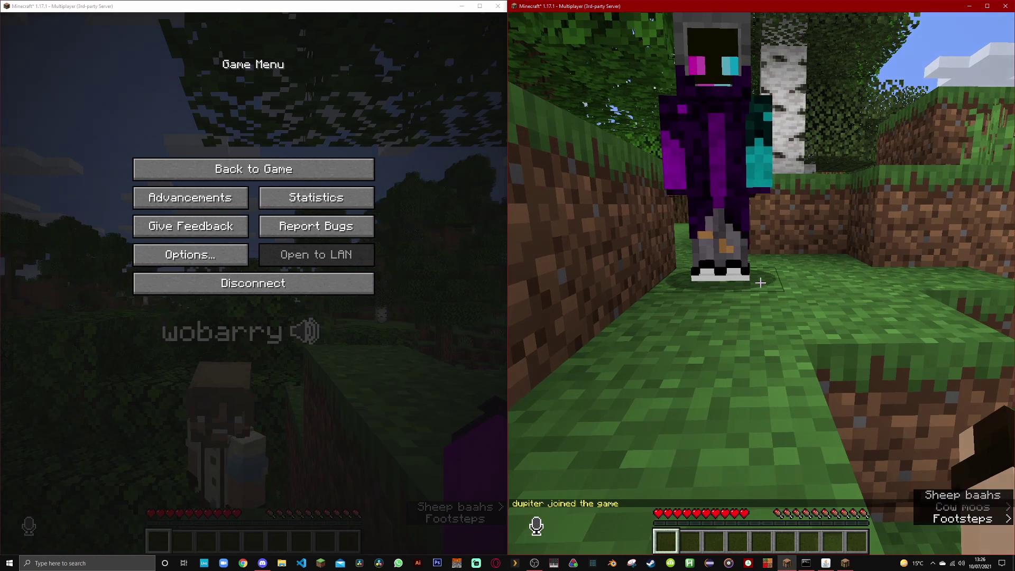
key(e)
key(e)
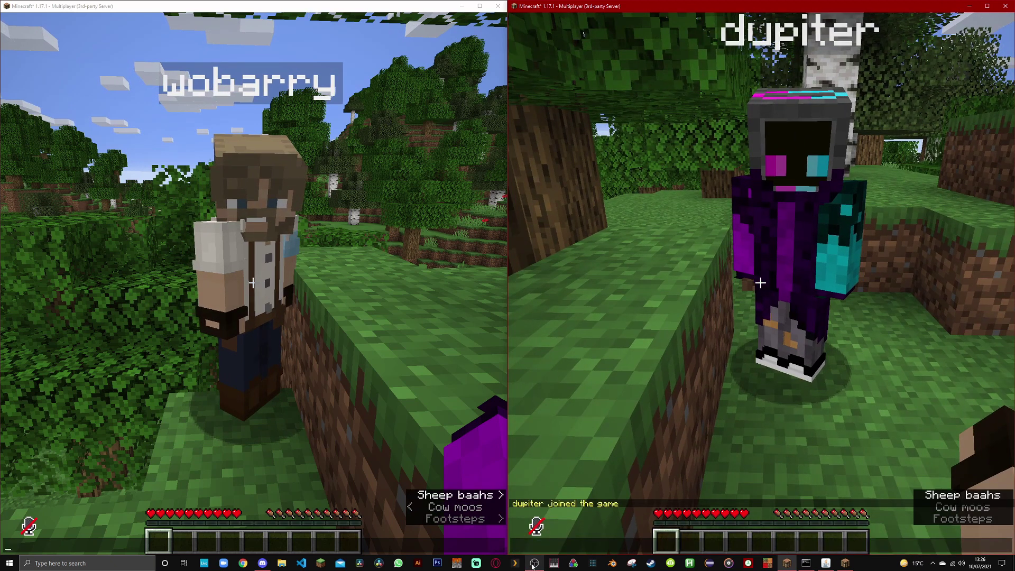
- Turn the listening client's player toward the hillside across the water and return control to the speaking player
mouse_move(532, 566)
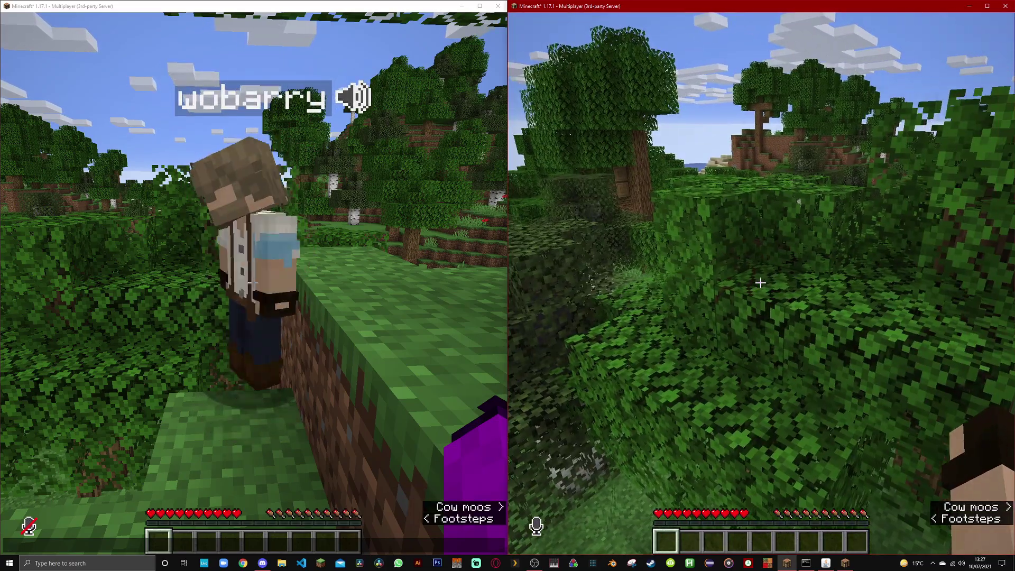
key(e)
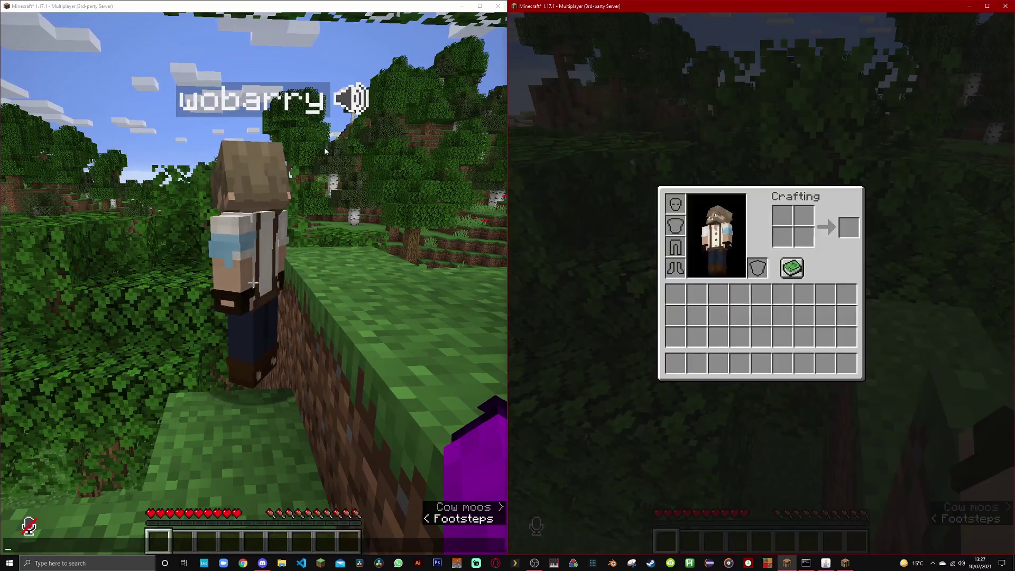
key(e)
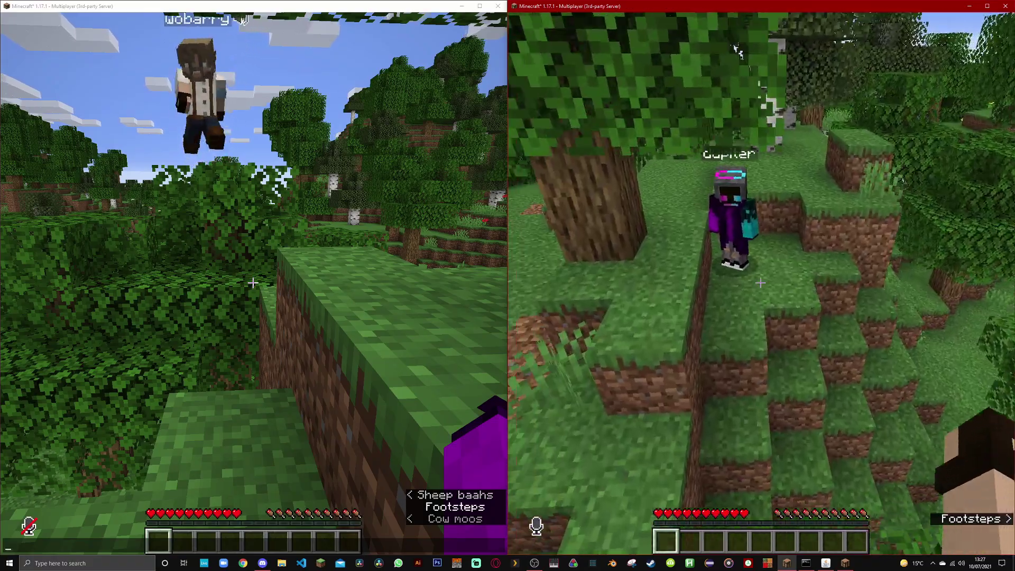
key(e)
key(alt+Tab)
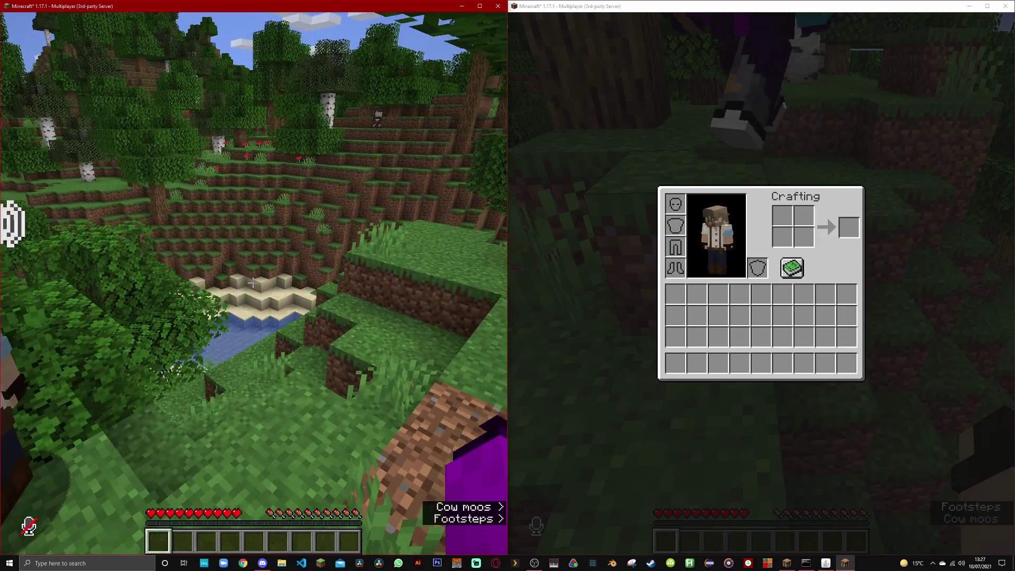
key(alt+Tab)
key(e)
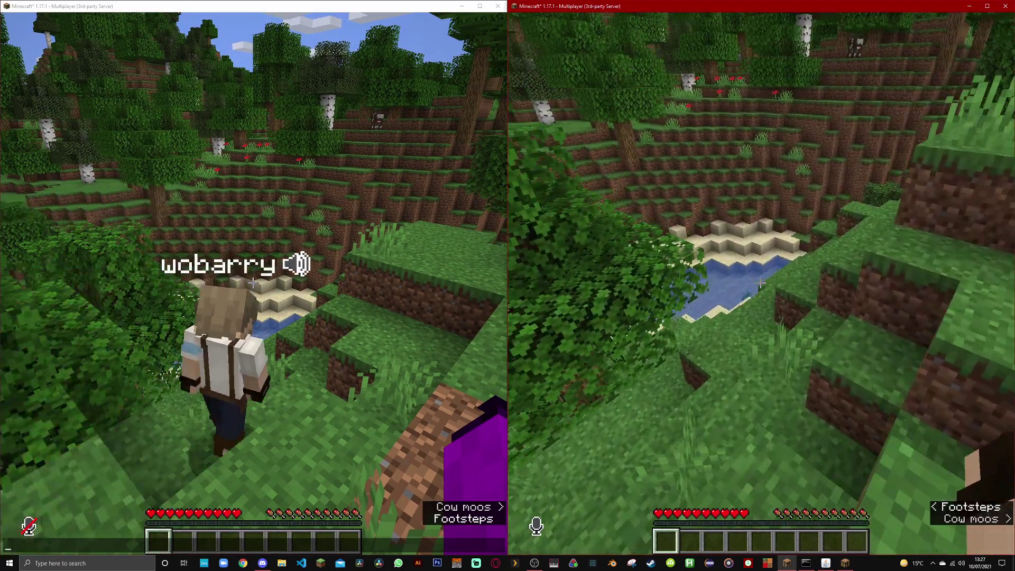
- Walk the speaking player away past the water and up the opposite hillside to test voice chat over distance
key(w)
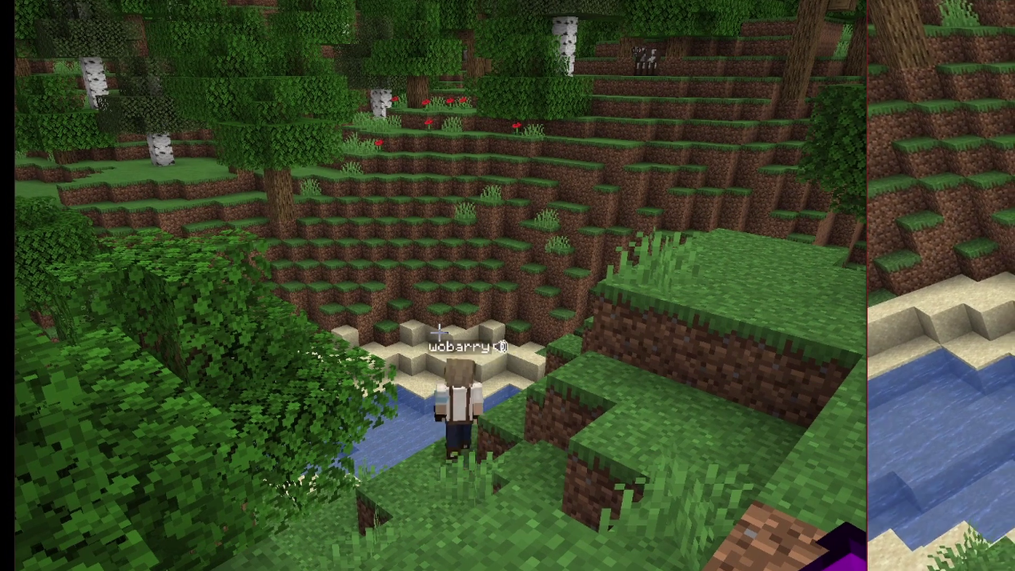
key(w)
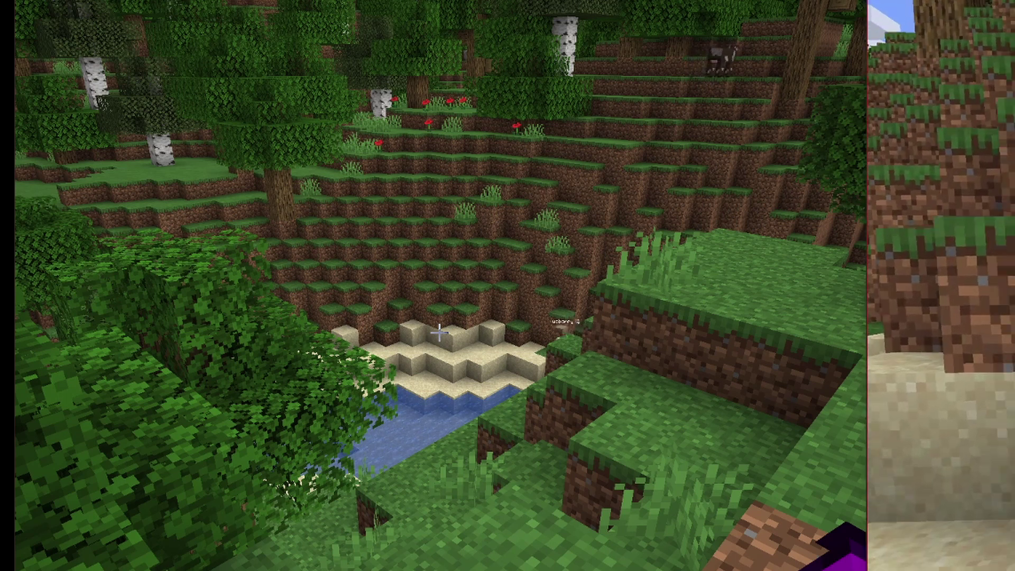
key(w)
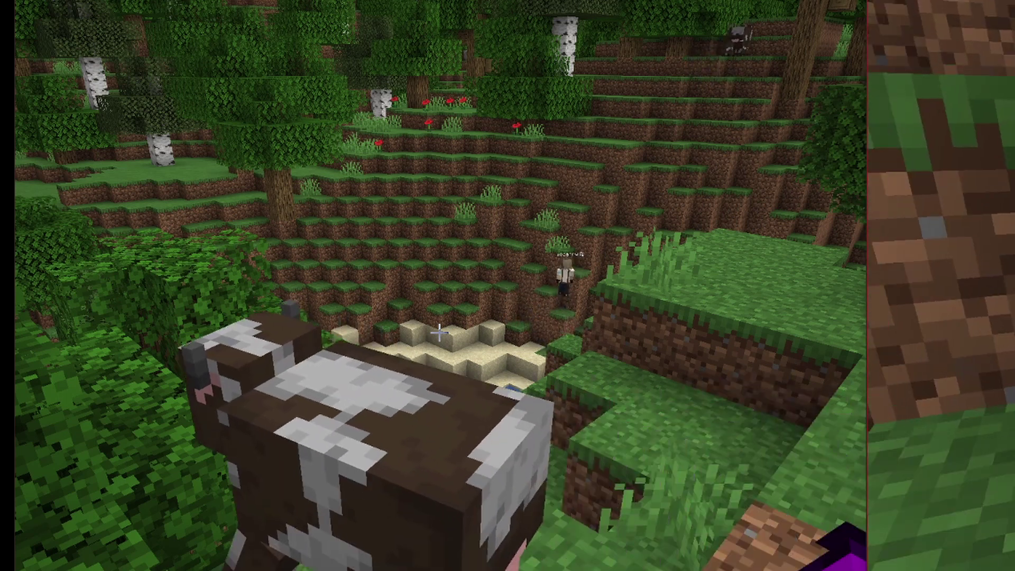
key(w)
key(w)
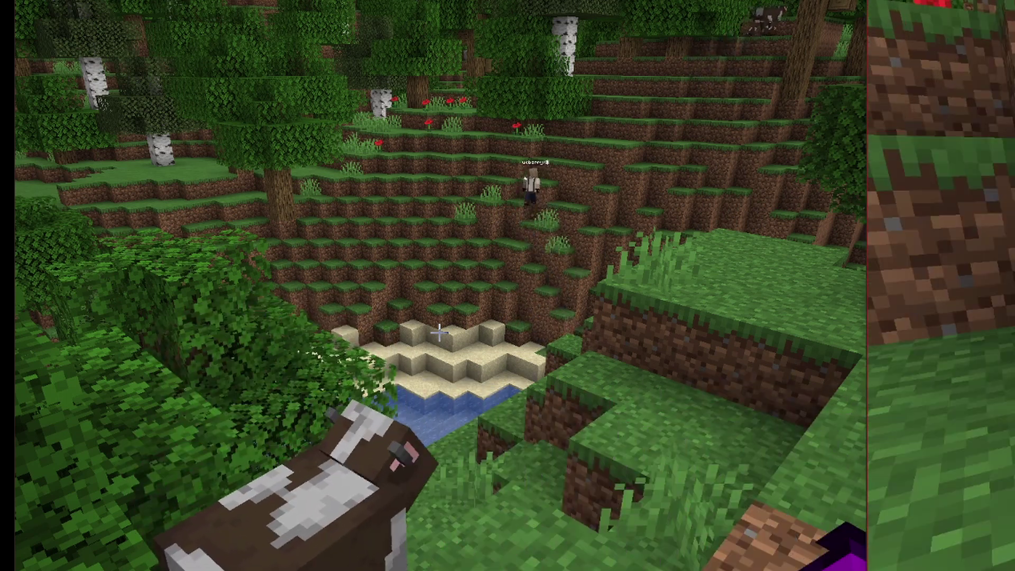
key(w)
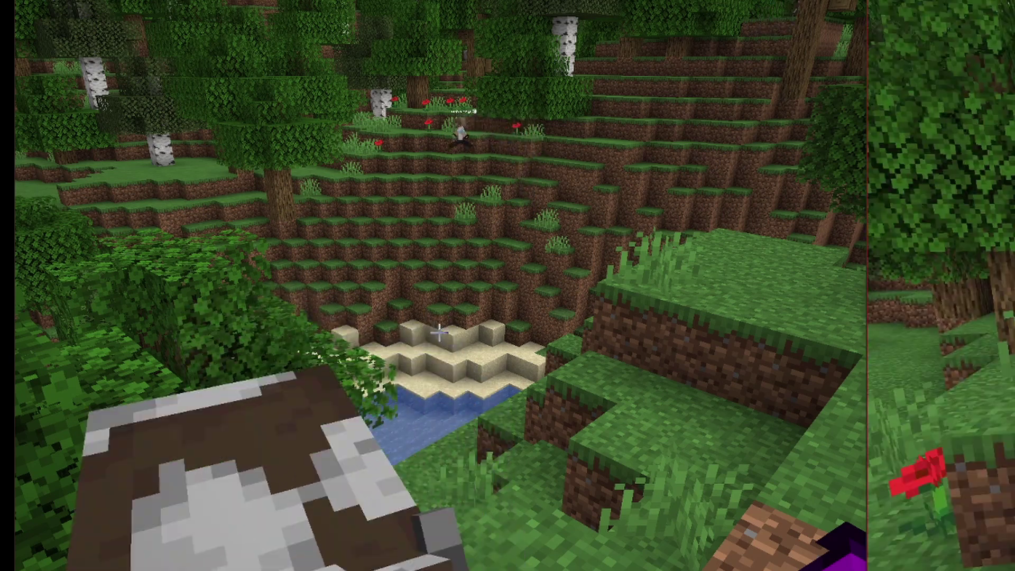
key(w)
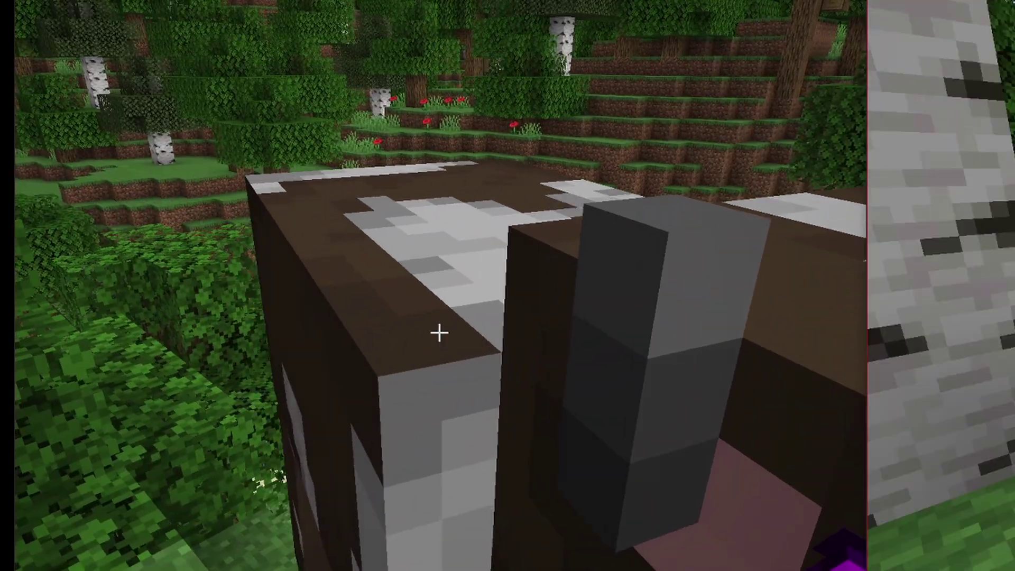
key(w)
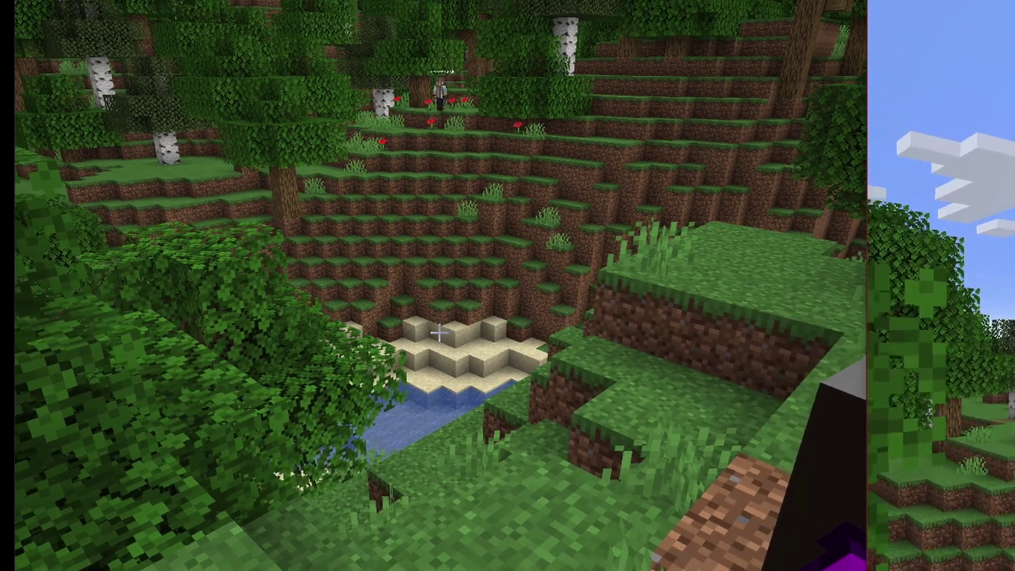
key(w)
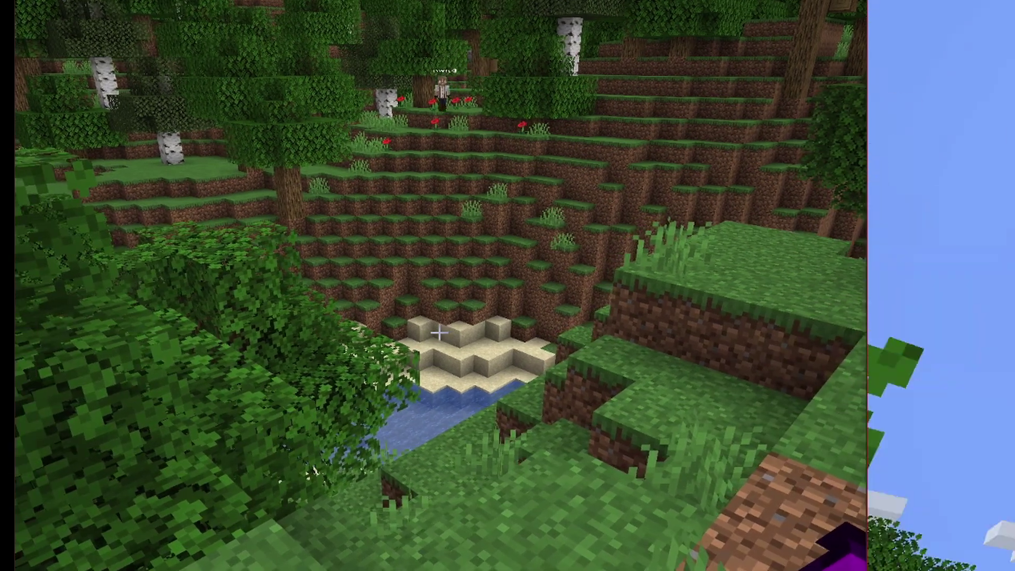